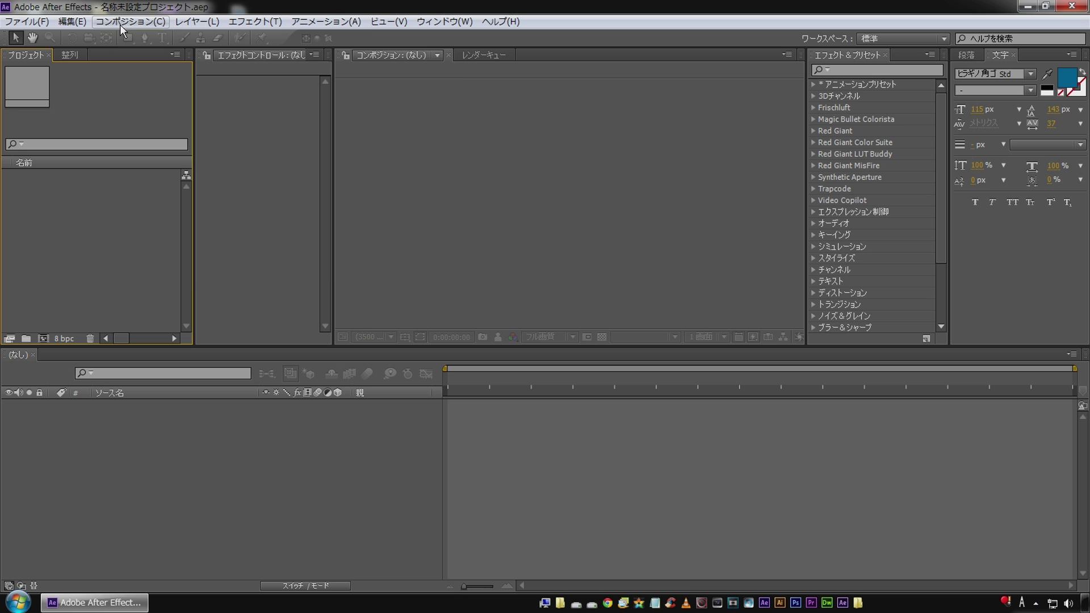
Open the Composition menu in the empty untitled project
left_click(120, 25)
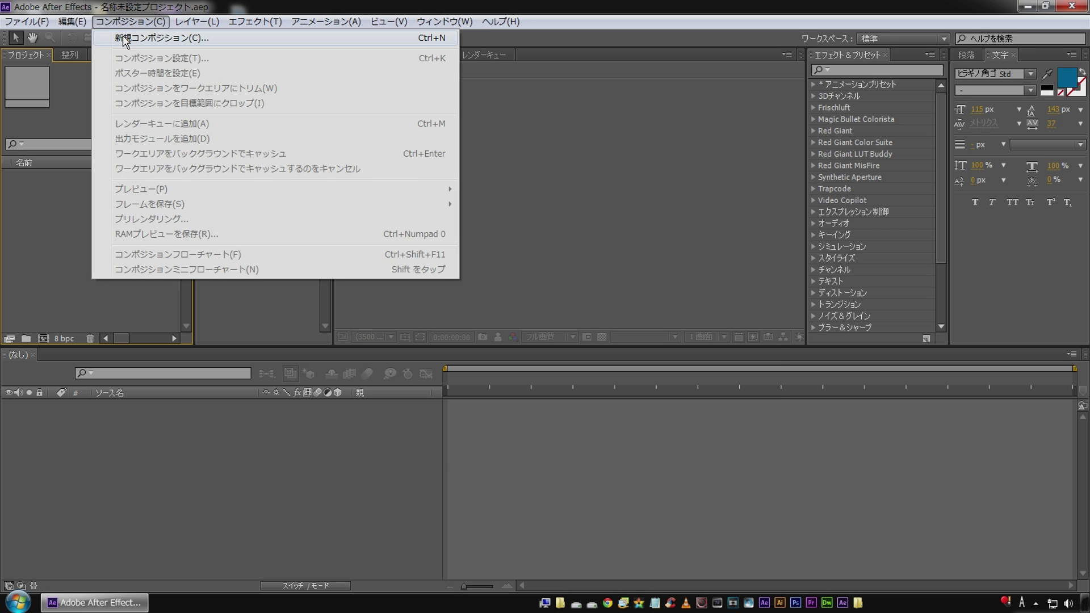
Create a new composition named cut_01
left_click(132, 38)
type("cut")
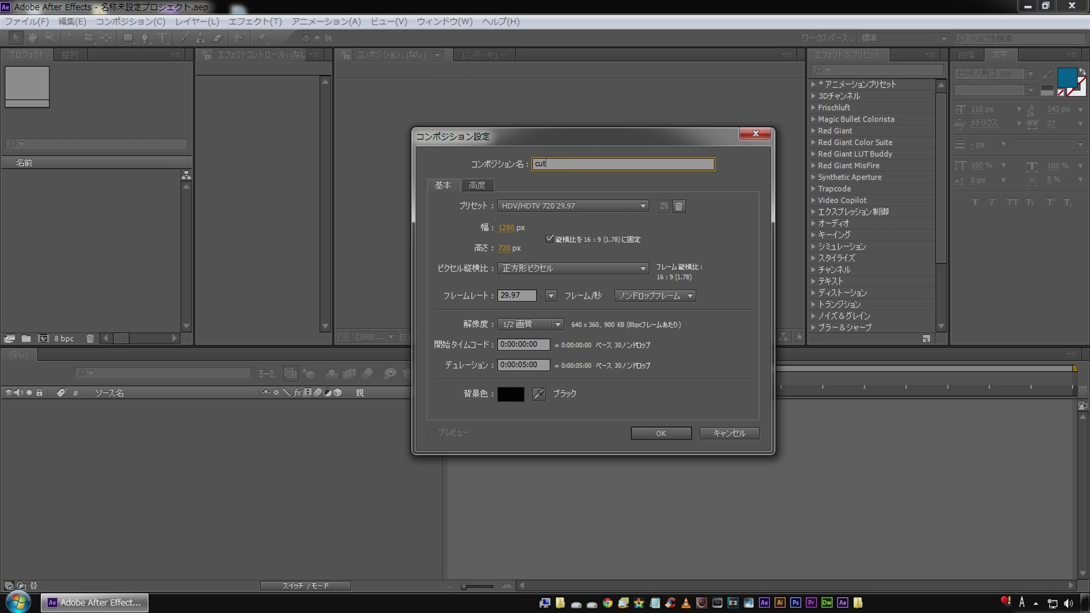
type("_01")
left_click(658, 432)
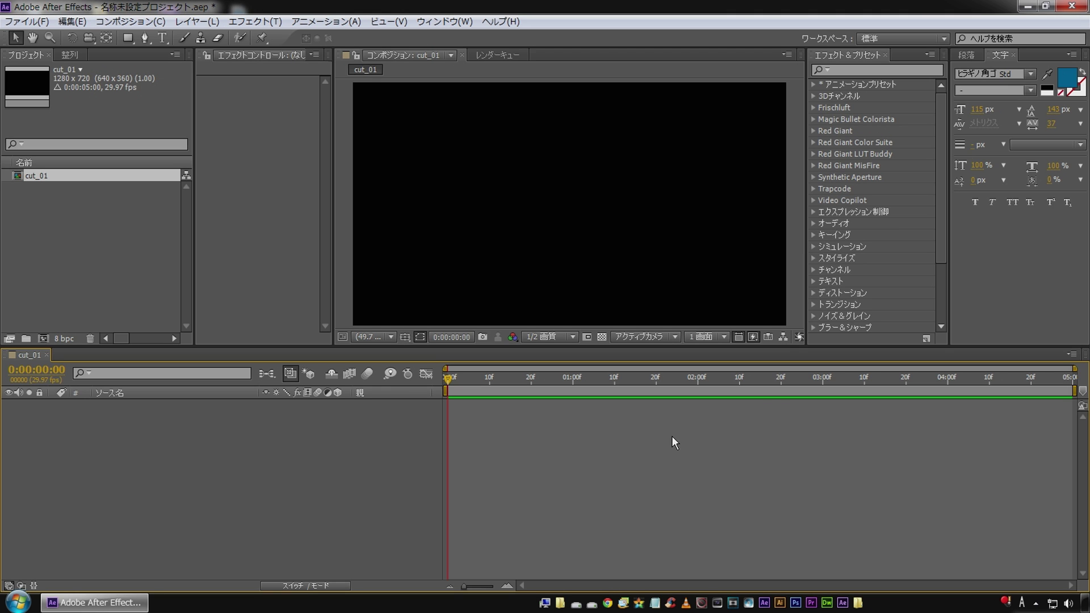
Add a 青 text layer and centre it horizontally in the comp
left_click(162, 38)
left_click(482, 211)
key("Zenkaku_Hankaku")
type("青")
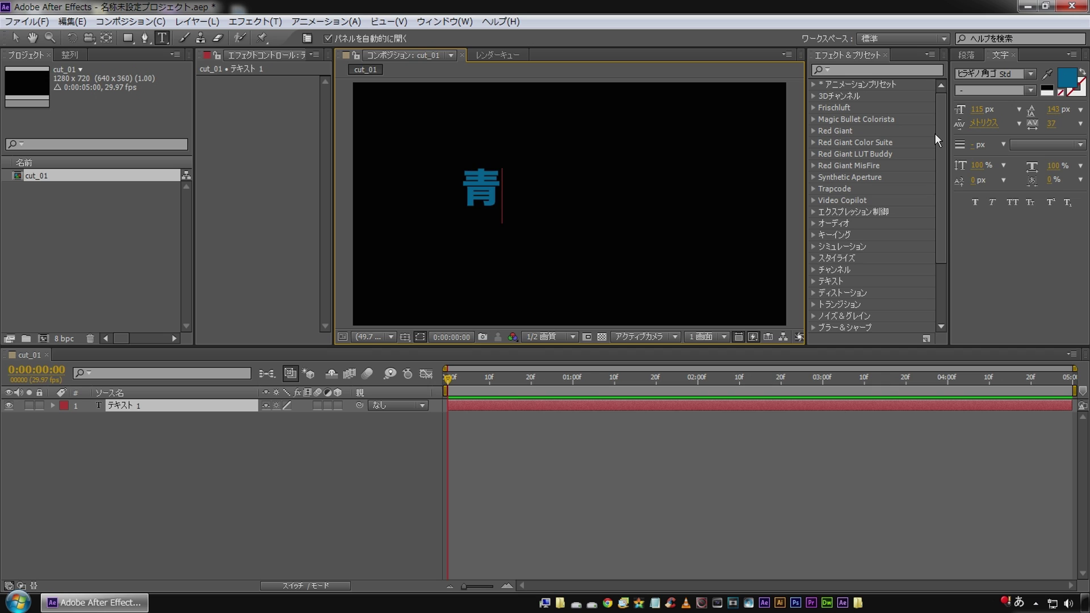
left_click(15, 38)
left_click(67, 55)
left_click(37, 86)
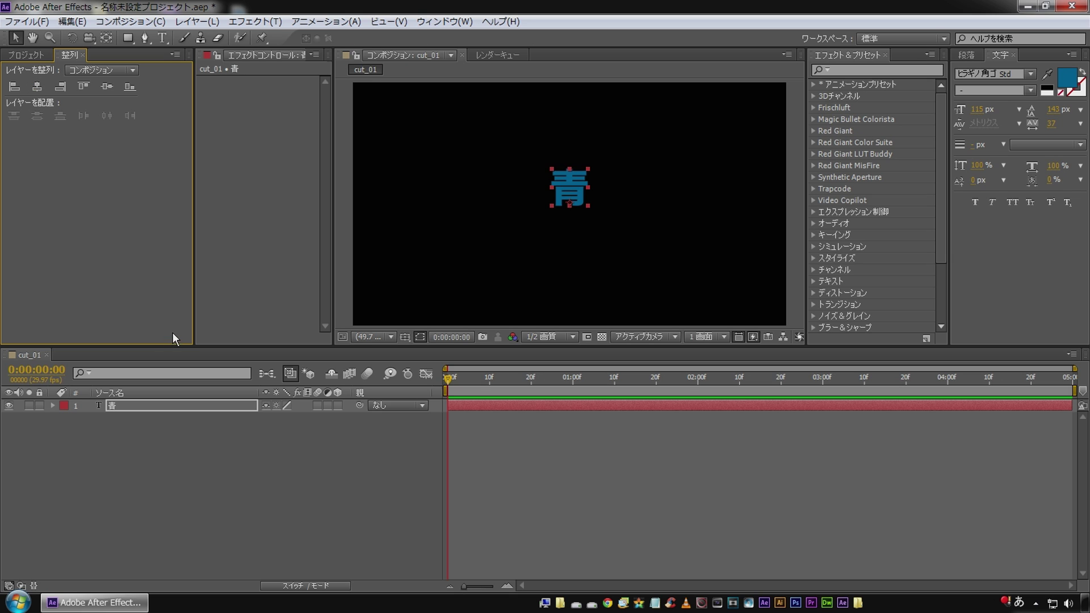
Make the 青 layer 3D, scale it to 159%, and duplicate it
left_click(338, 406)
left_click(171, 404)
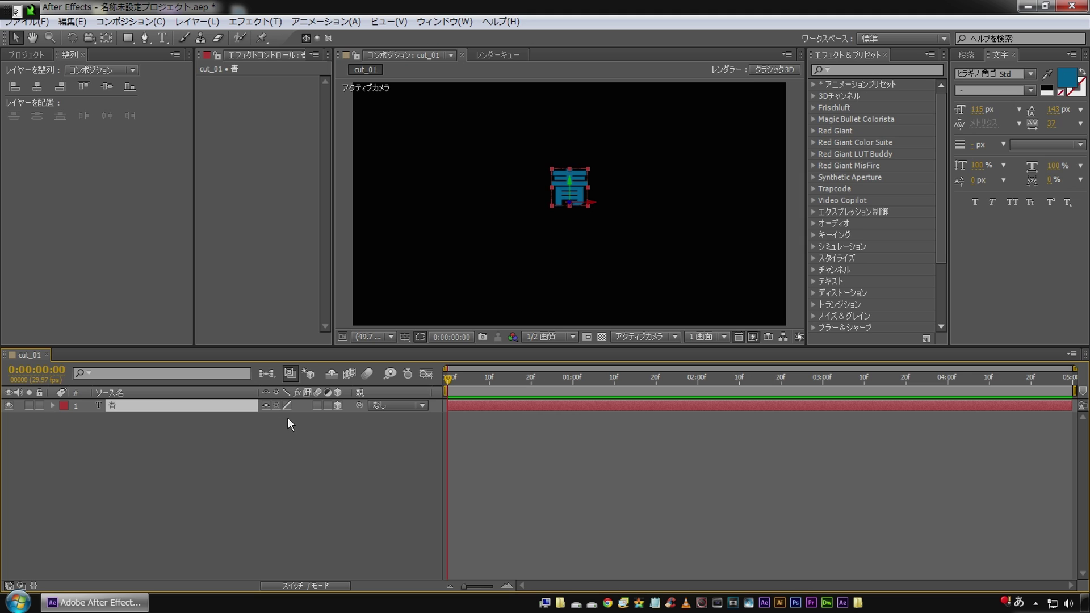
key("s")
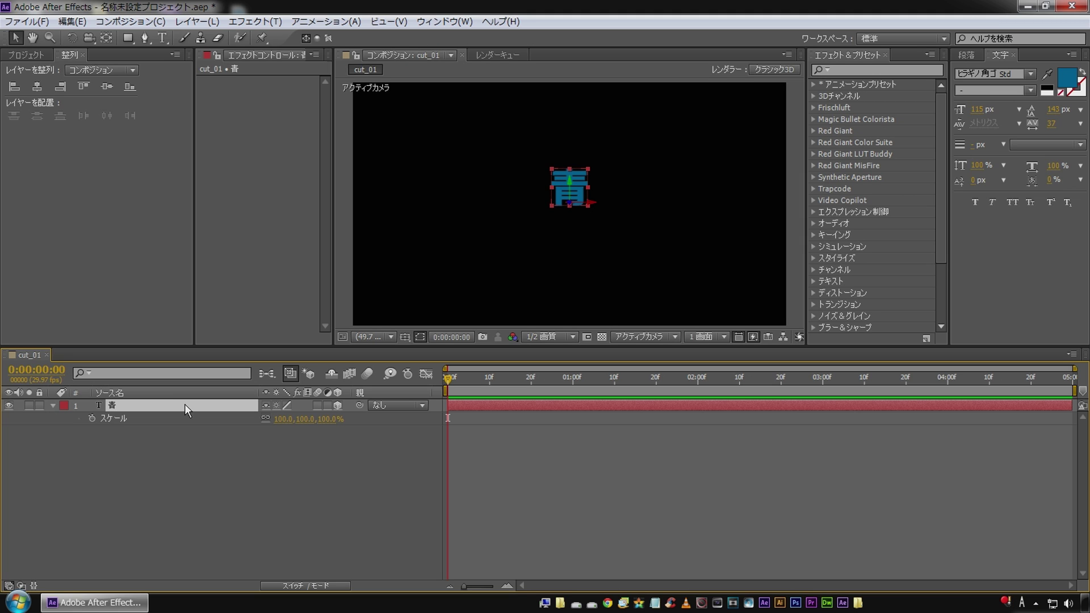
left_click_drag(284, 419, 322, 418)
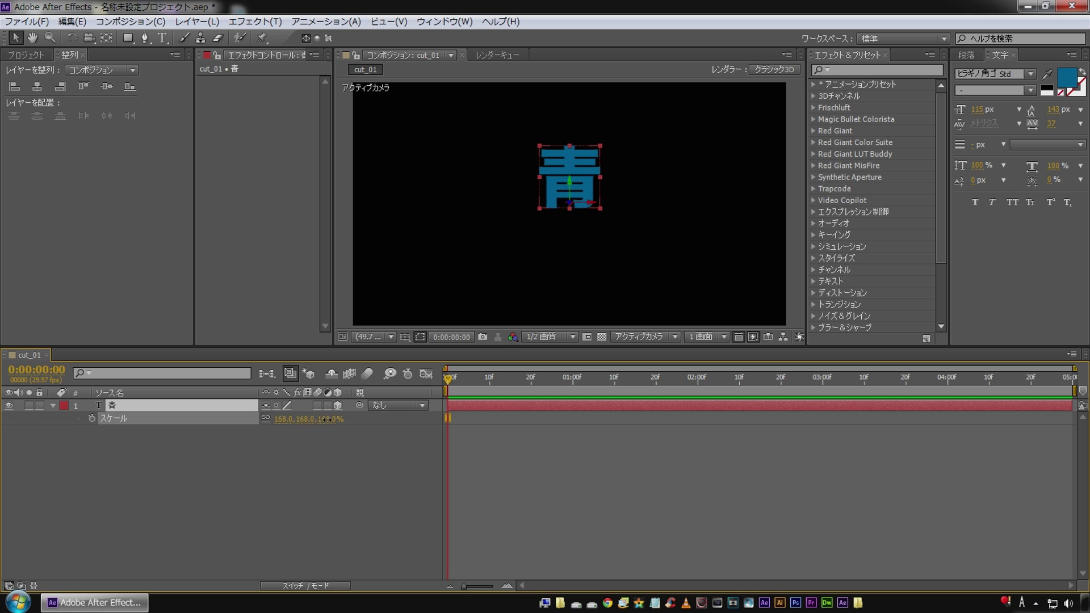
left_click(160, 441)
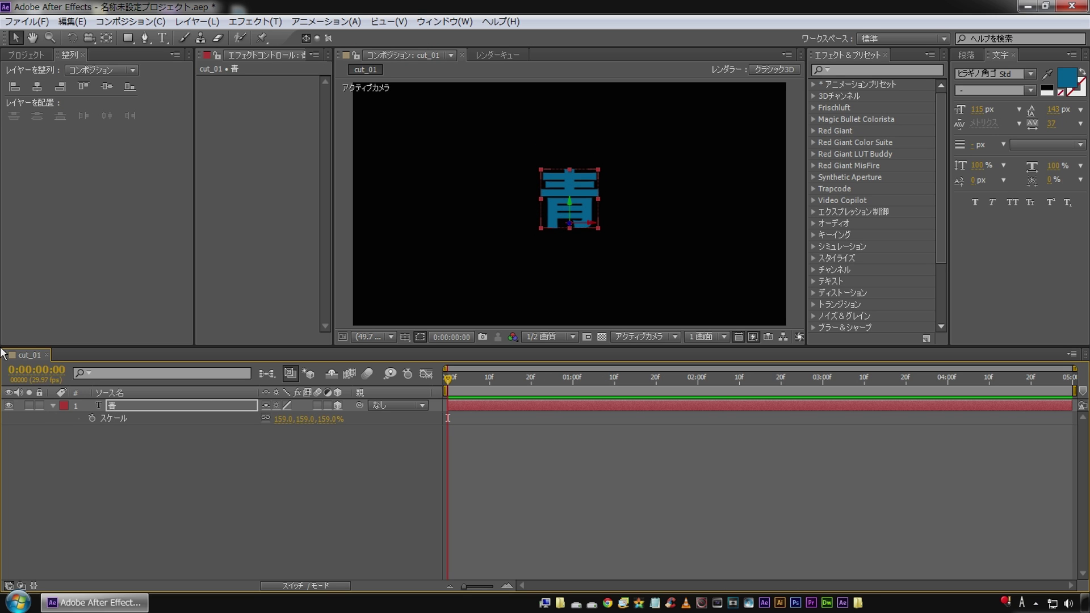
left_click(130, 405)
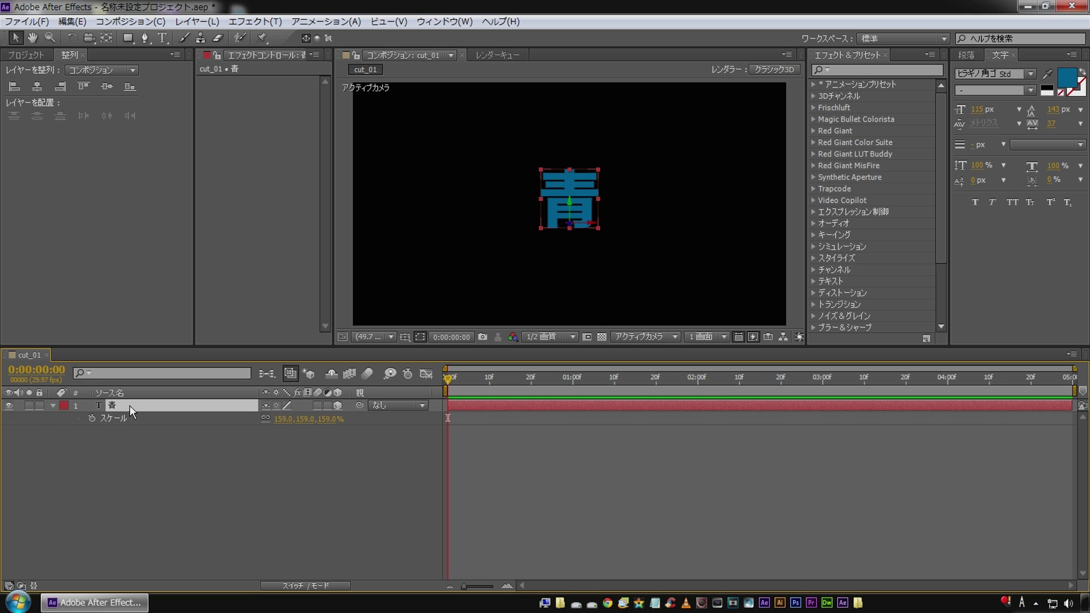
key("ctrl+d")
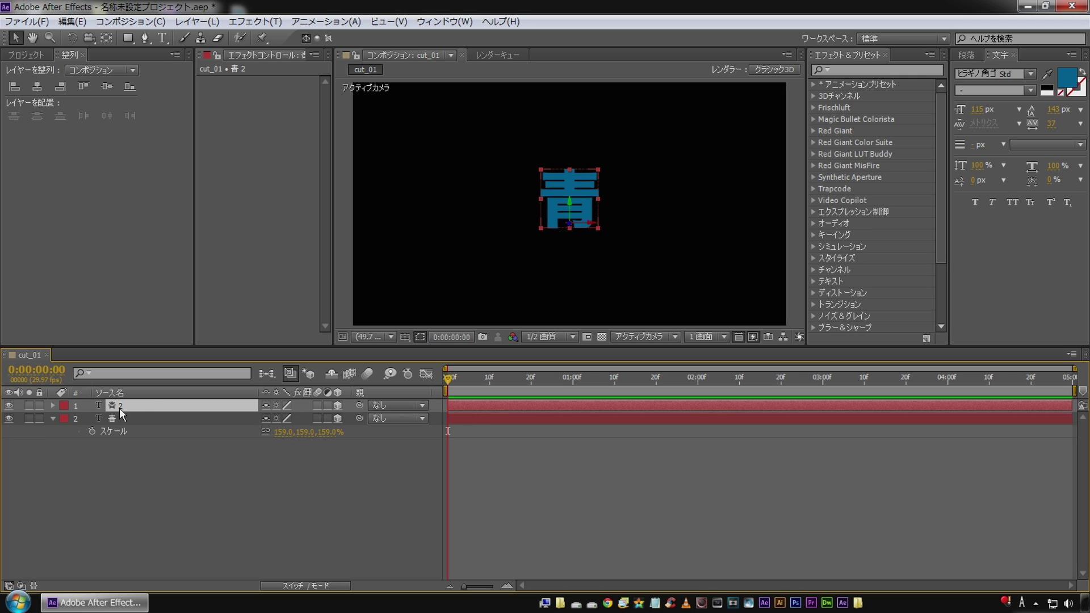
Retype the duplicate as 緑, move it left of 青, and colour it green
double_click(149, 404)
key("Zenkaku_Hankaku")
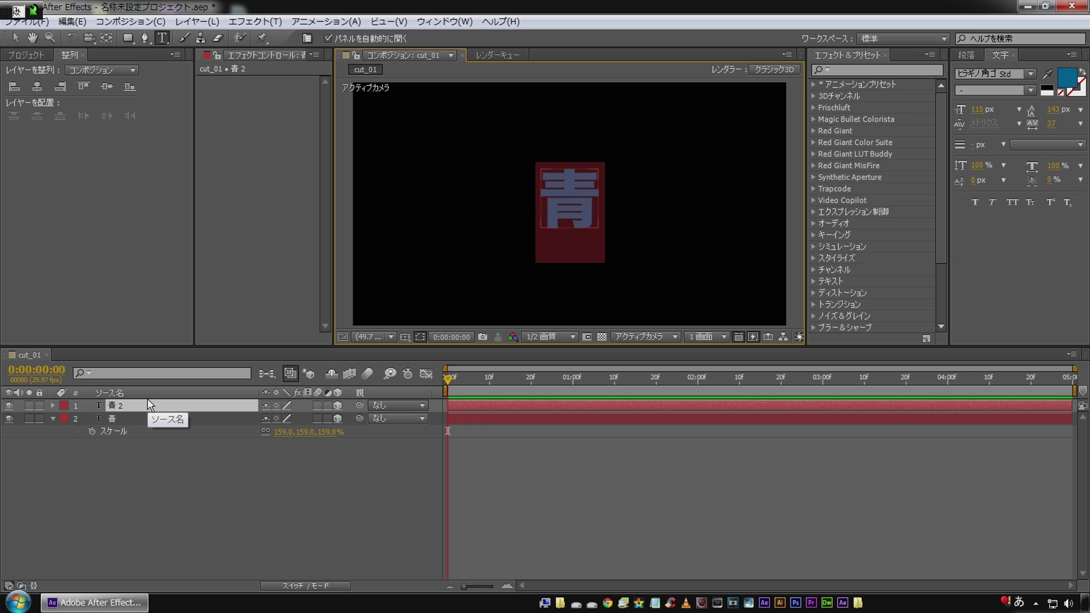
key("Right")
type("緑")
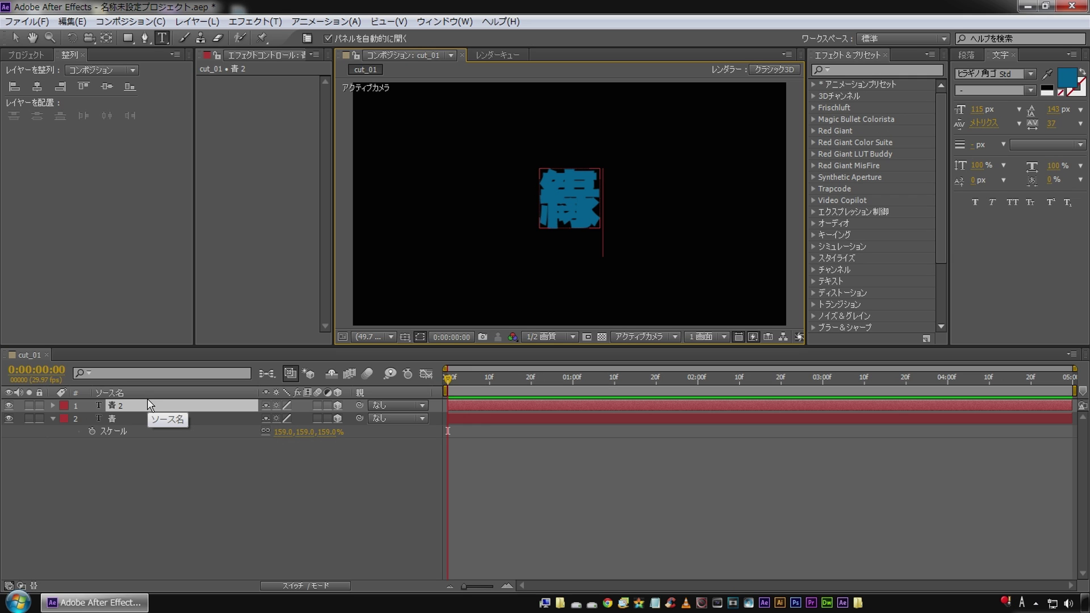
left_click(113, 406)
key("shift+Left")
key("shift+Left")
key("shift+Left")
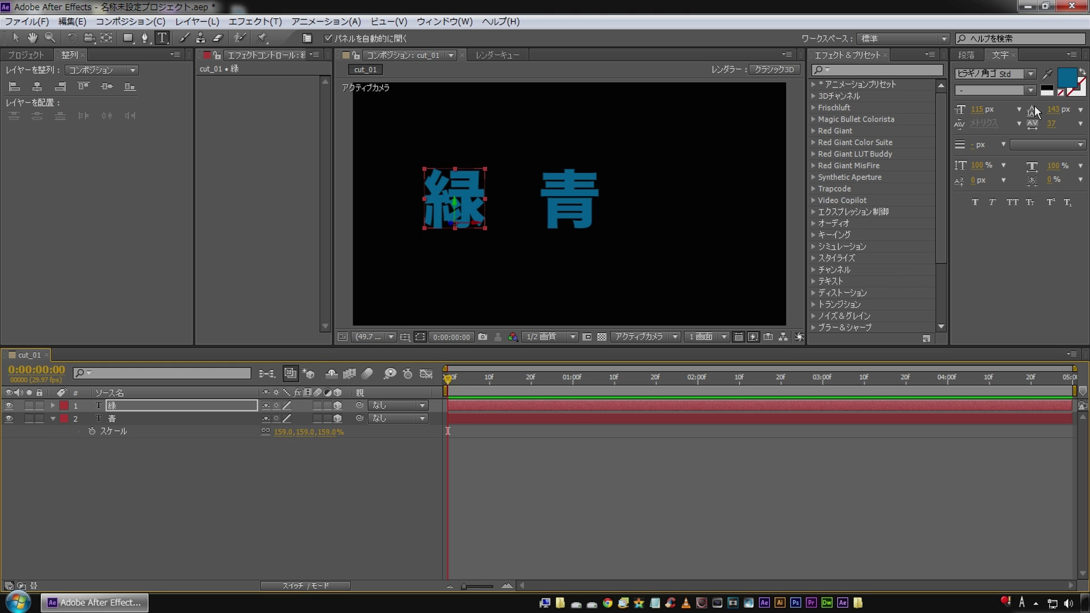
left_click(1063, 85)
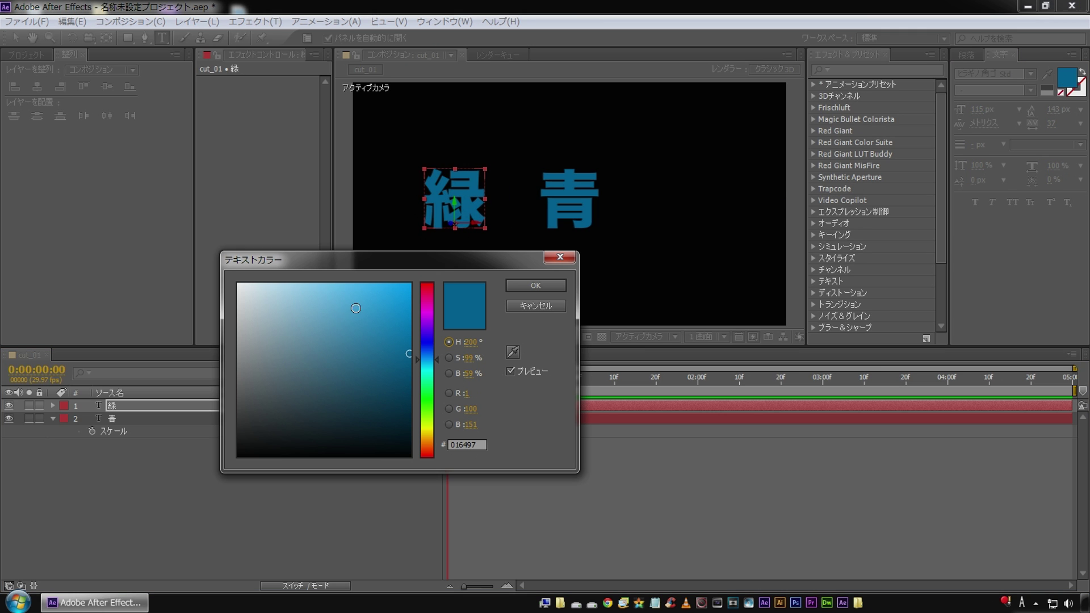
left_click(428, 397)
left_click(537, 291)
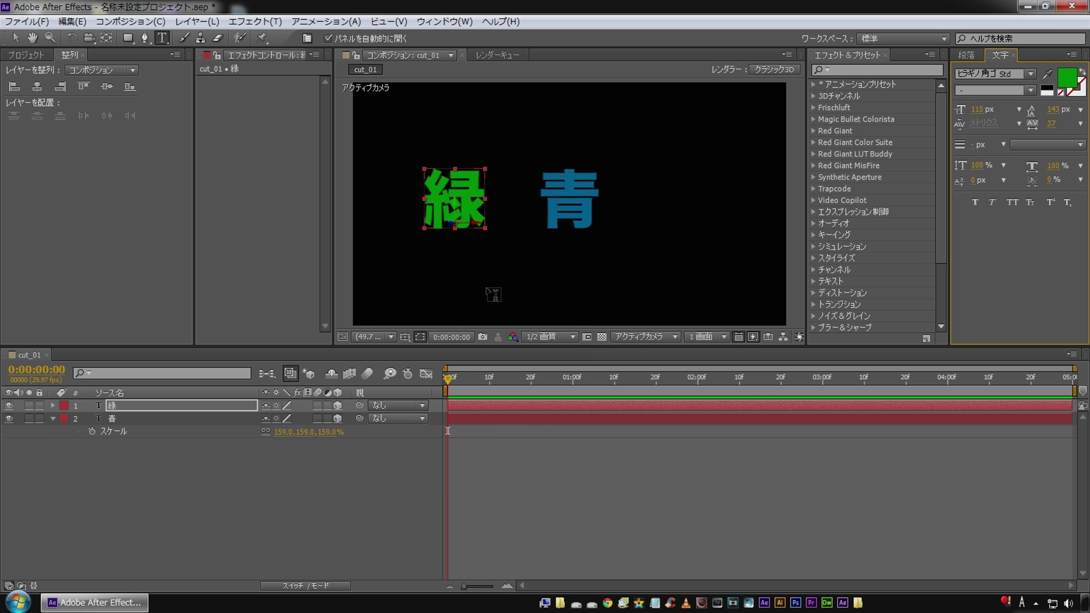
Duplicate 青 again, move the copy right of 青, and retype it as 赤
left_click(130, 419)
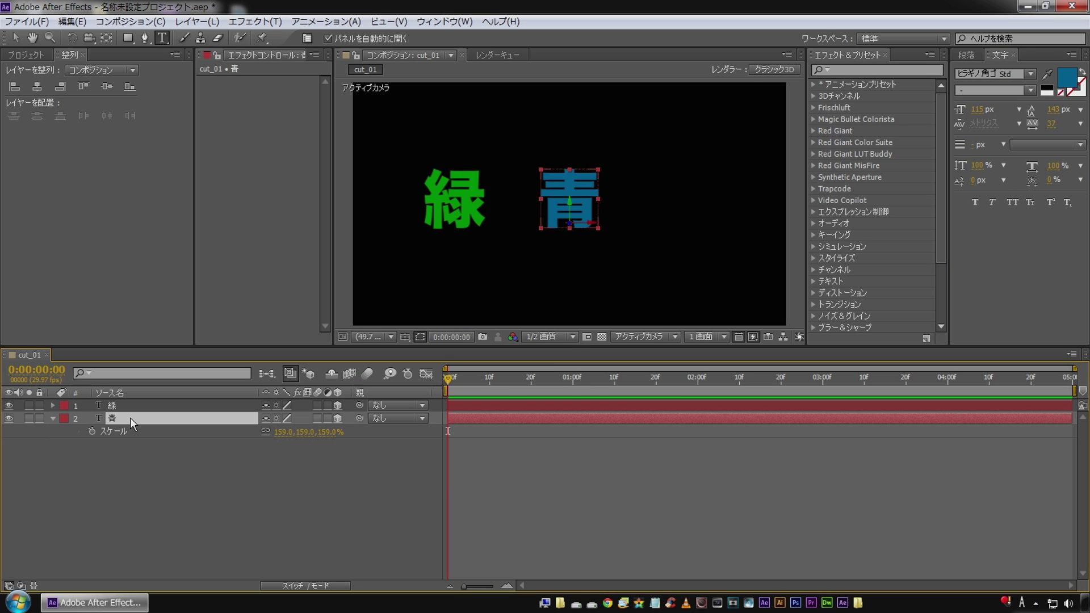
key("ctrl+d")
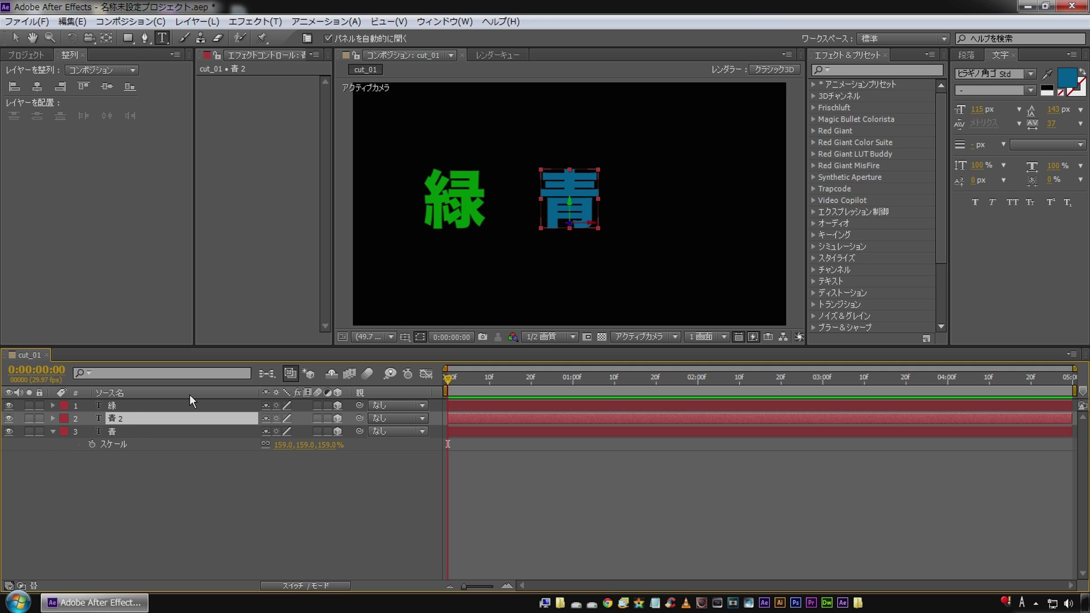
key("shift+Right")
key("shift+Right")
key("shift+Right")
key("shift+Right")
key("shift+Right")
key("shift+Right")
key("shift+Right")
key("shift+Right")
key("shift+Right")
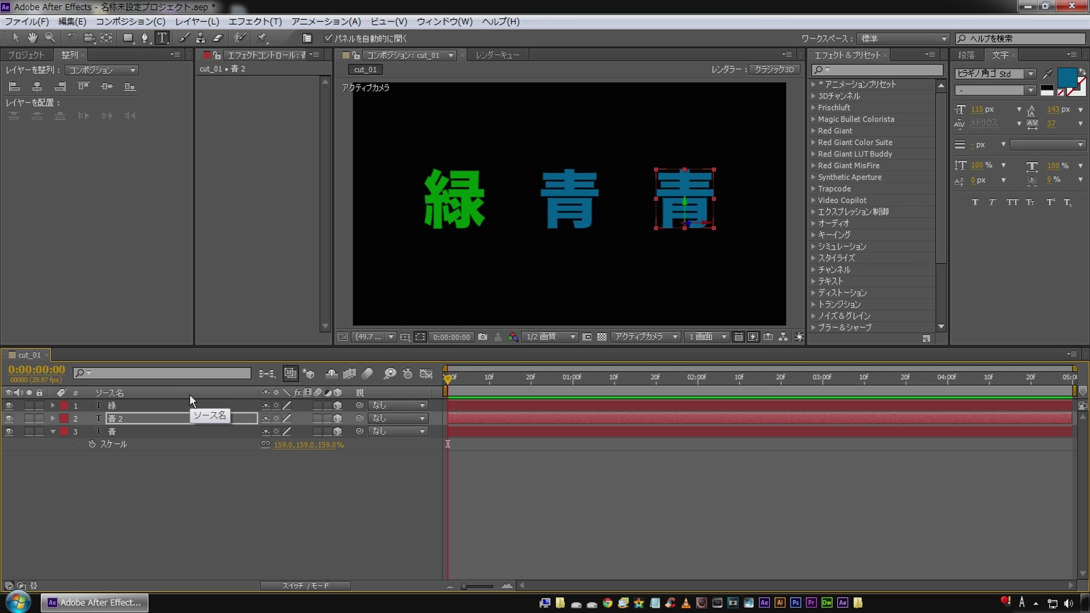
double_click(131, 419)
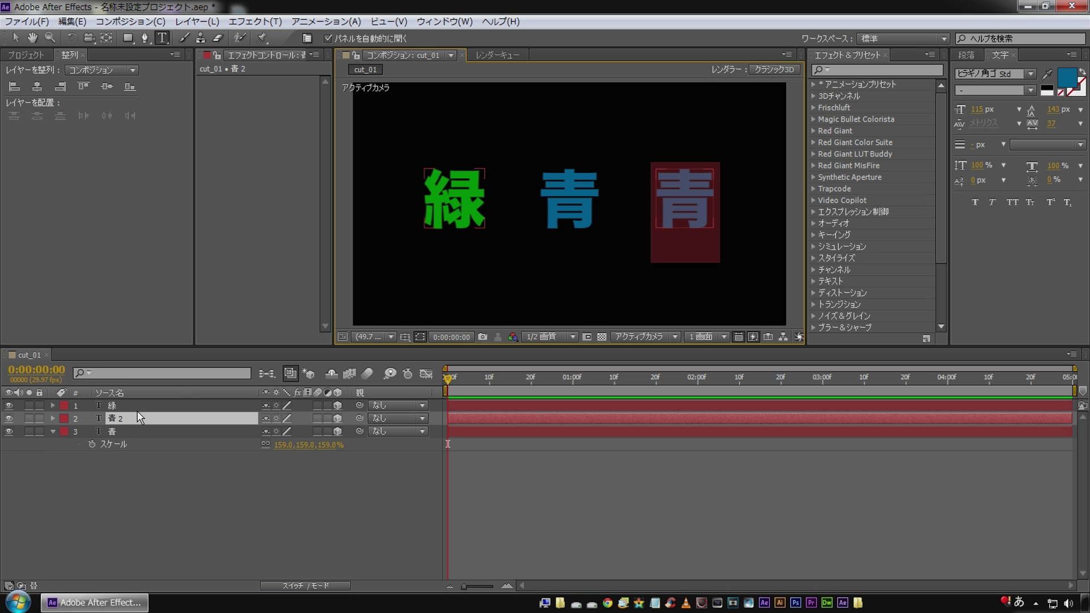
type("赤")
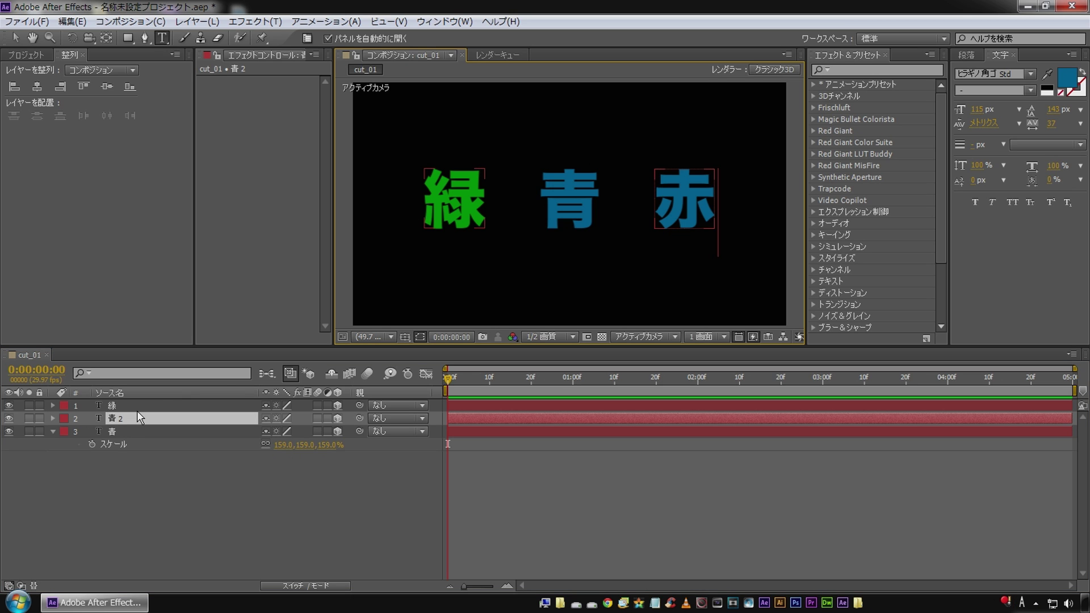
Set the 赤 text's fill colour to red
left_click(1067, 81)
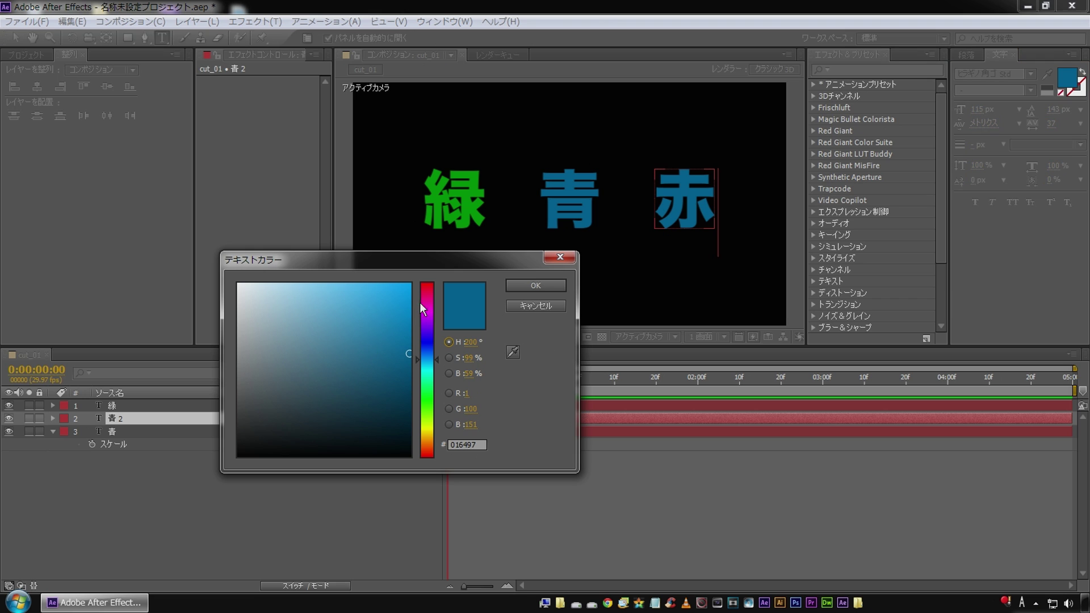
left_click_drag(420, 302, 426, 282)
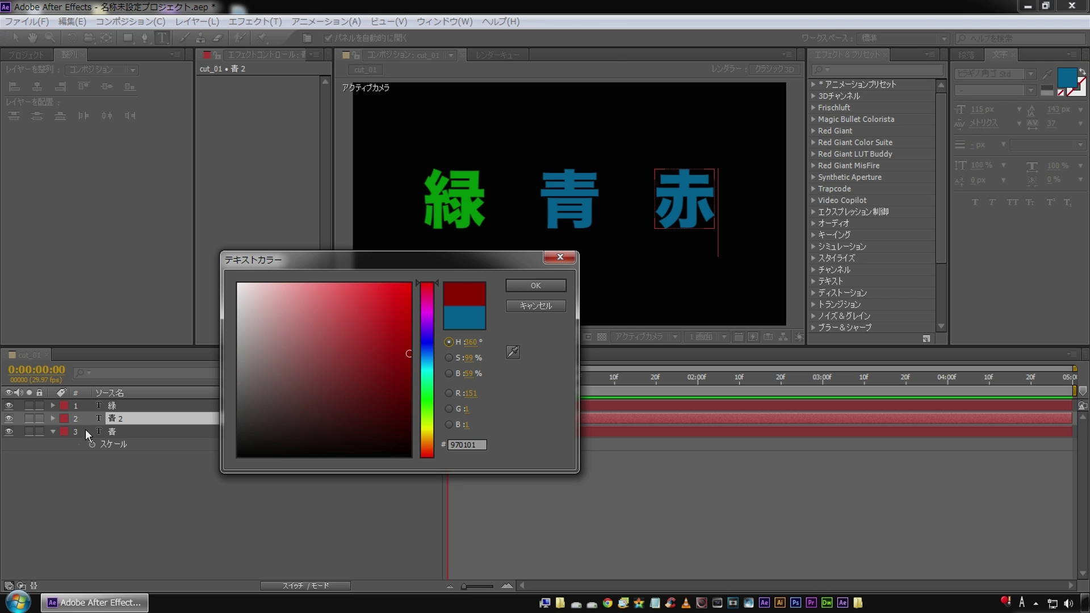
key("Return")
left_click(158, 417)
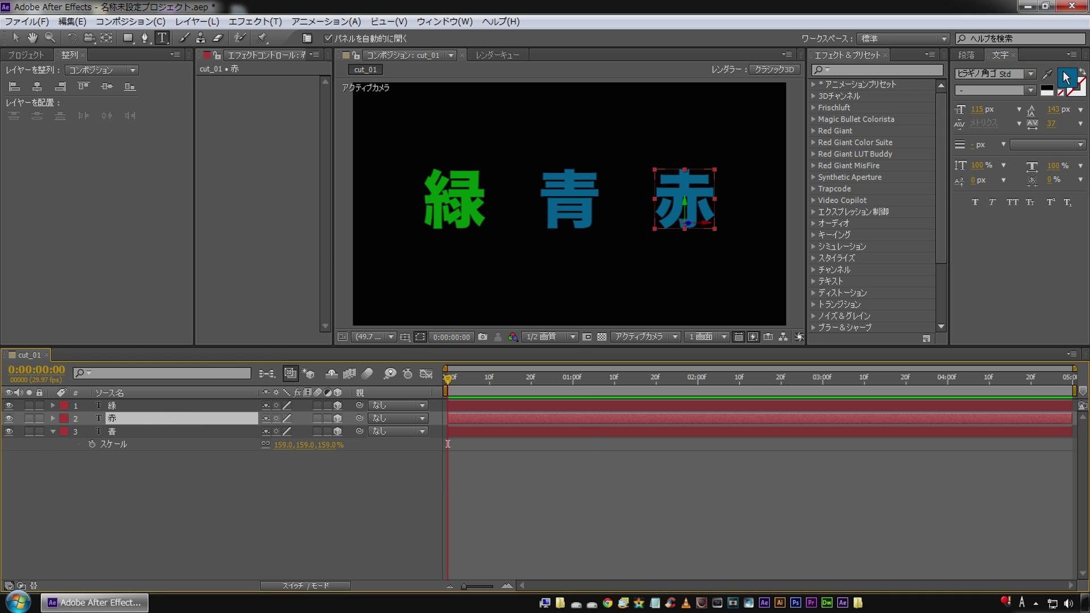
left_click(1061, 73)
left_click(428, 287)
left_click(518, 283)
left_click(218, 487)
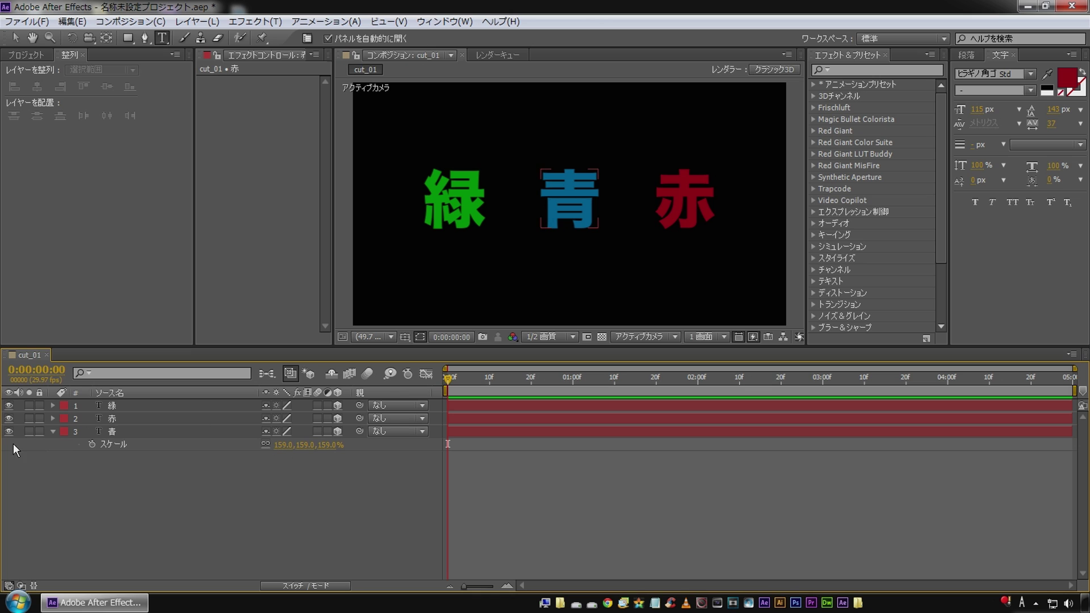
left_click(172, 406)
Bring 緑 forward to Z -1000 and shift it right to X 459.2
left_click(131, 432, "shift")
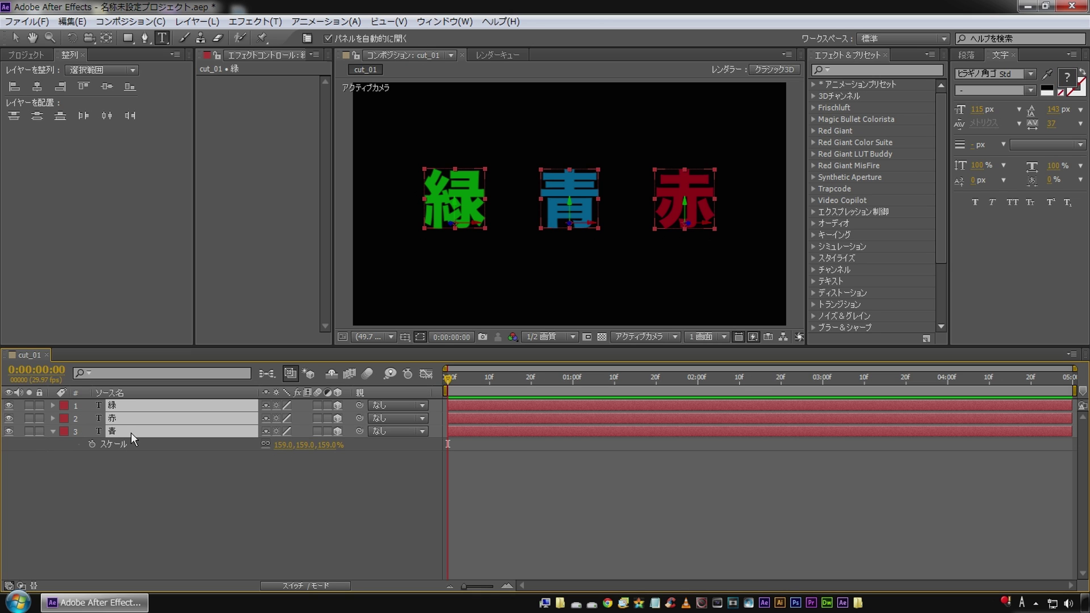
key("p")
left_click(138, 478)
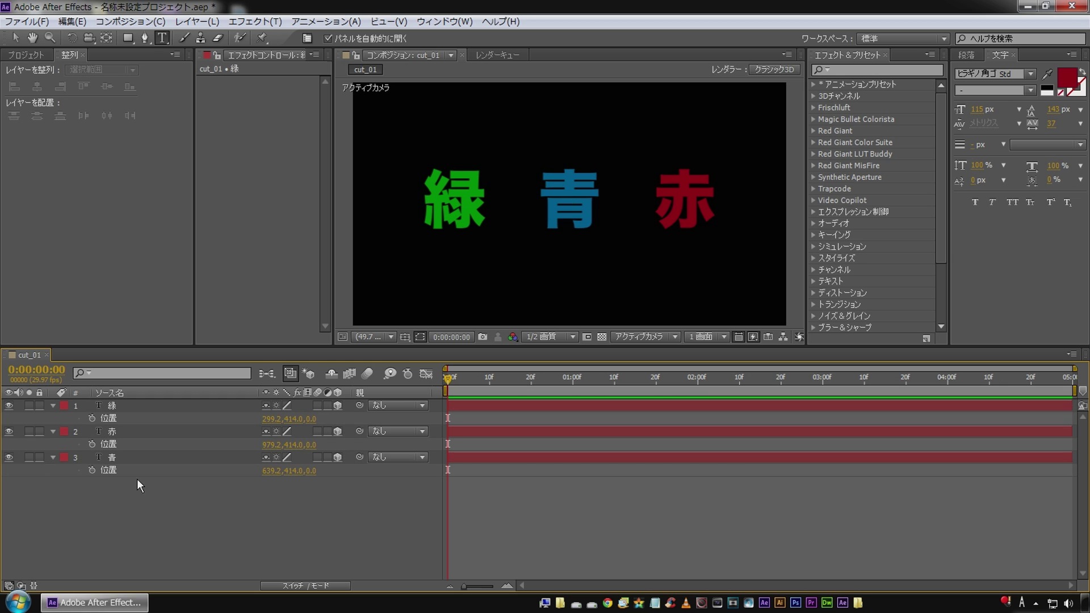
left_click(126, 403)
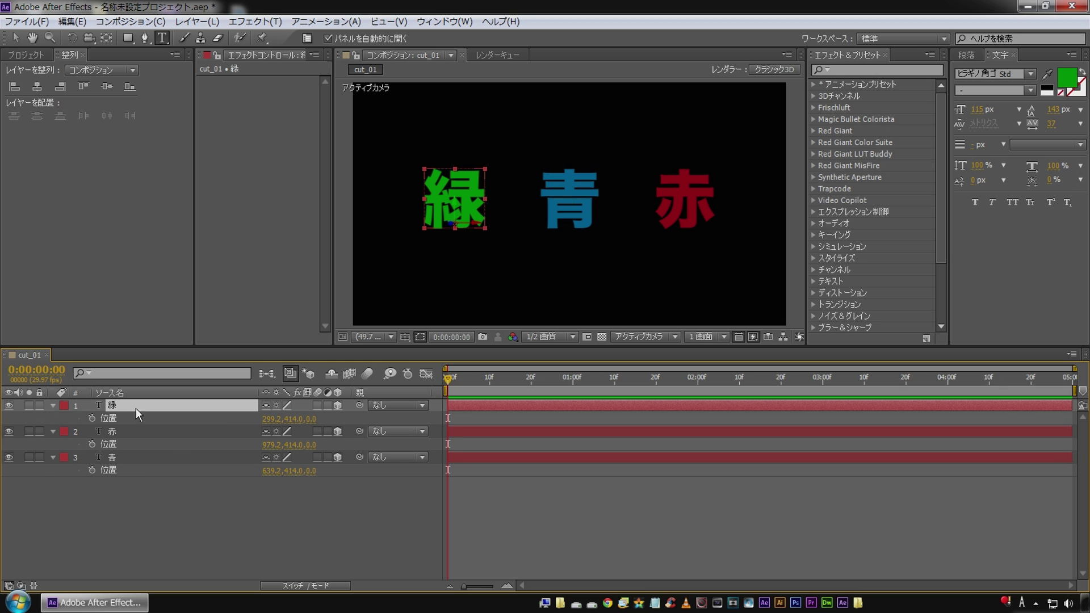
left_click(313, 418)
type("-1000")
key("Return")
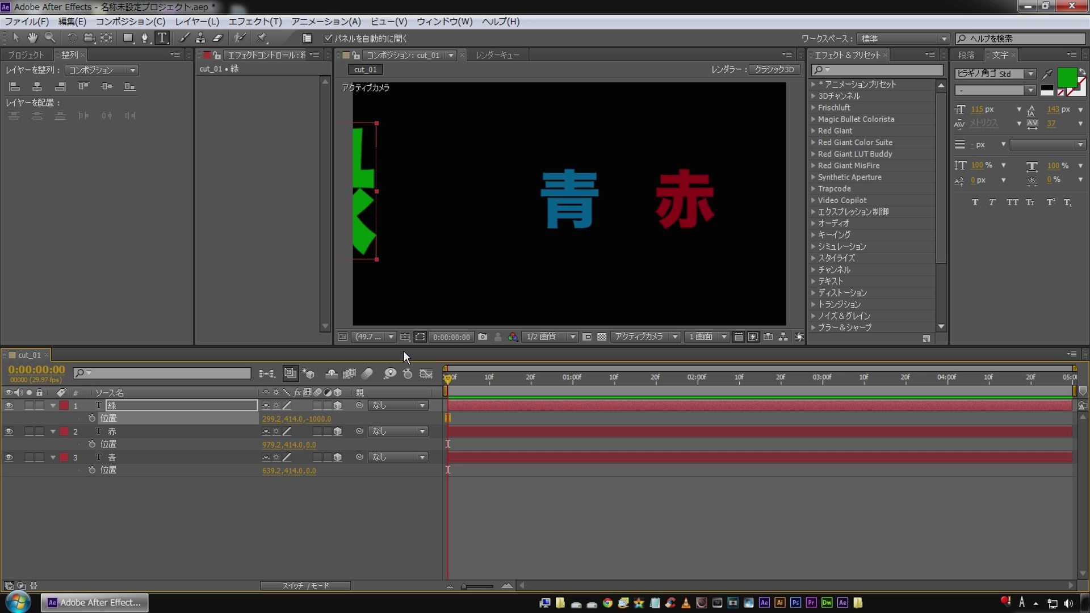
left_click(152, 406)
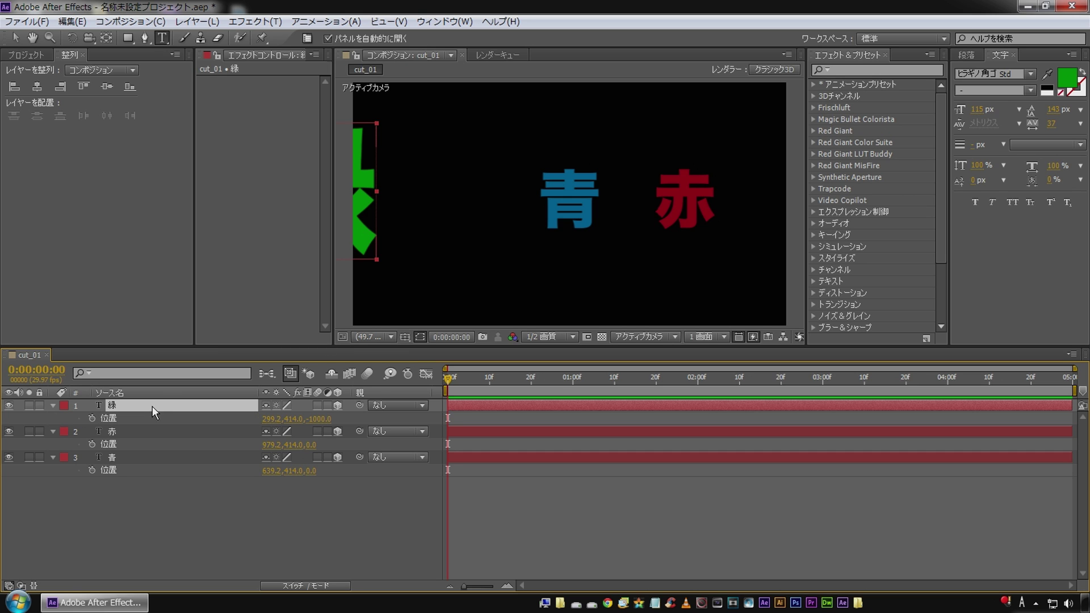
key("ctrl+v")
key("shift+Right")
key("shift+Right")
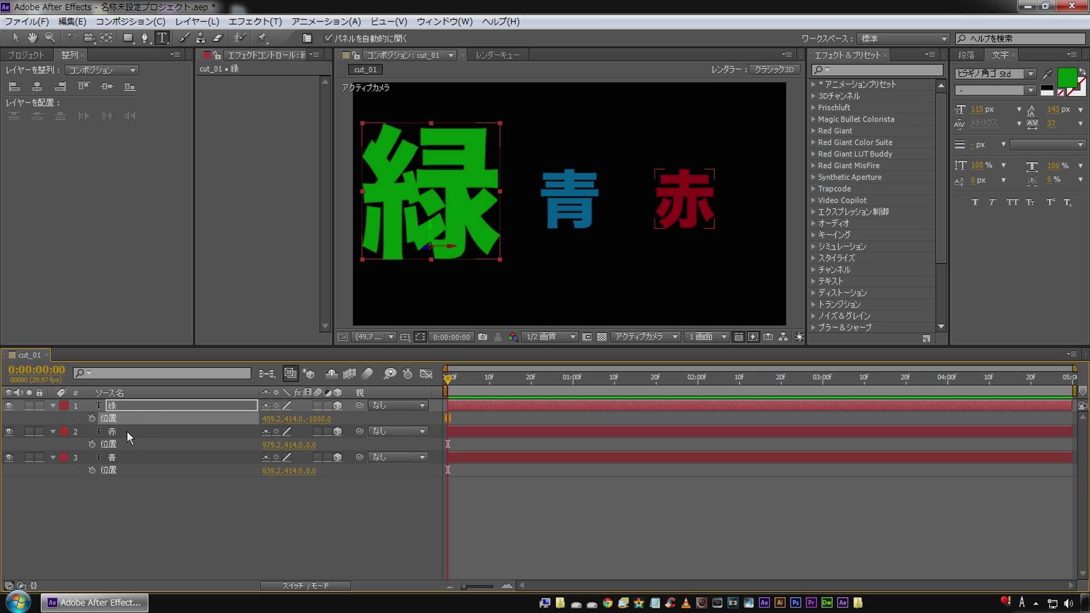
Move 赤 below 青 in the stack, set its Z to 1000 and X to 1039.2
left_click_drag(127, 431, 129, 455)
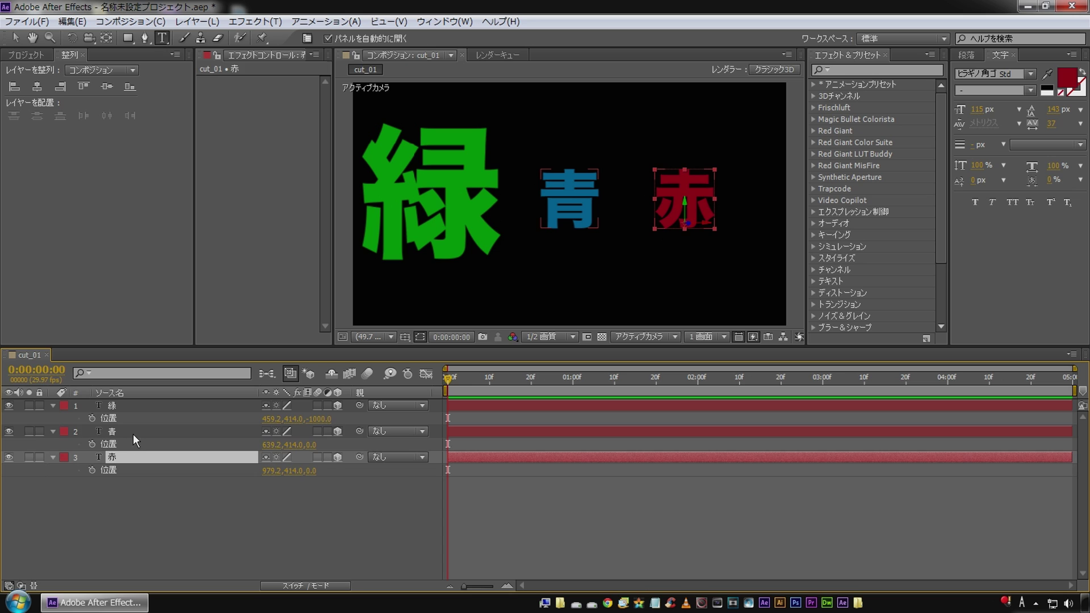
left_click(133, 433)
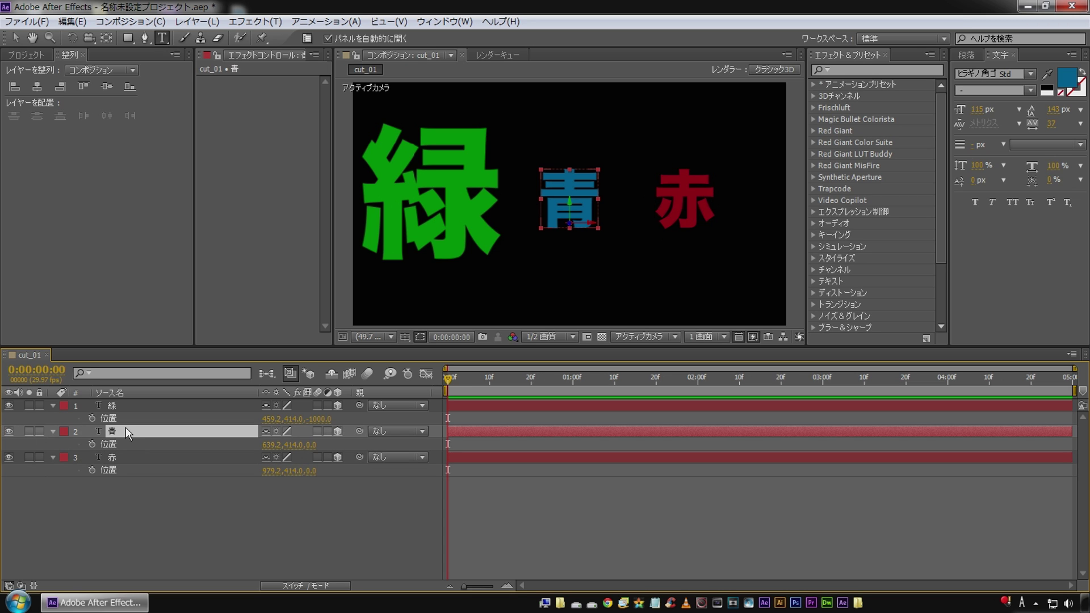
left_click(129, 457)
left_click(312, 472)
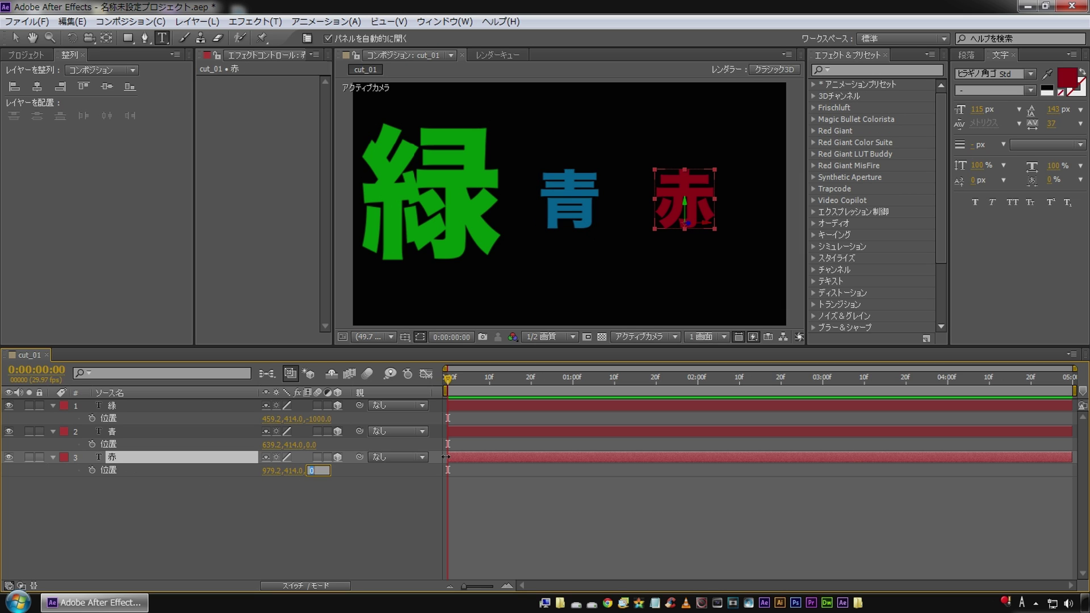
type("1000")
key("Return")
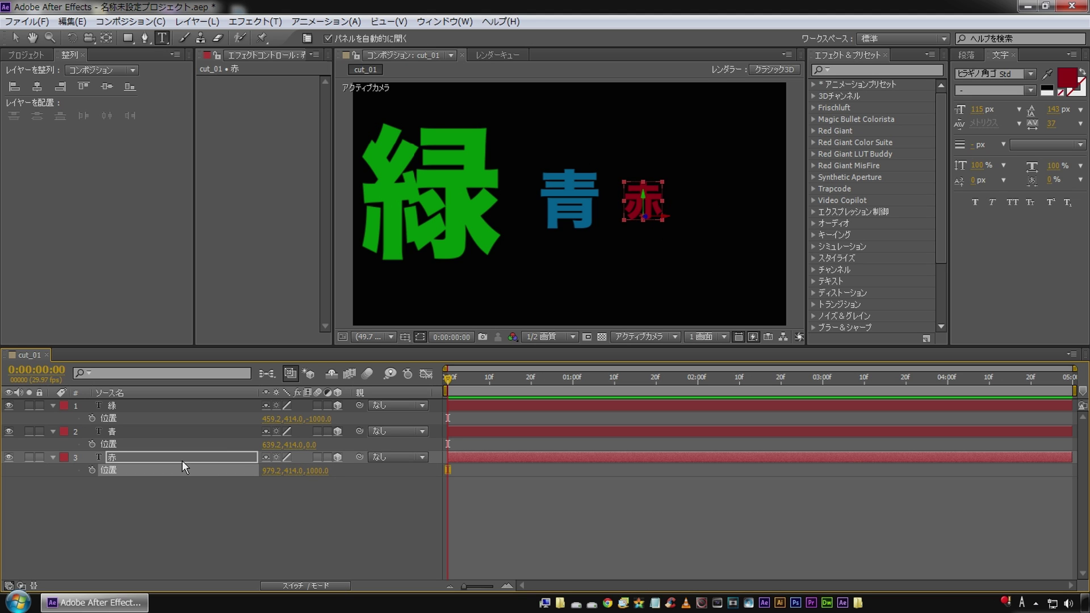
key("shift+Right")
key("shift+Right")
key("shift+Right")
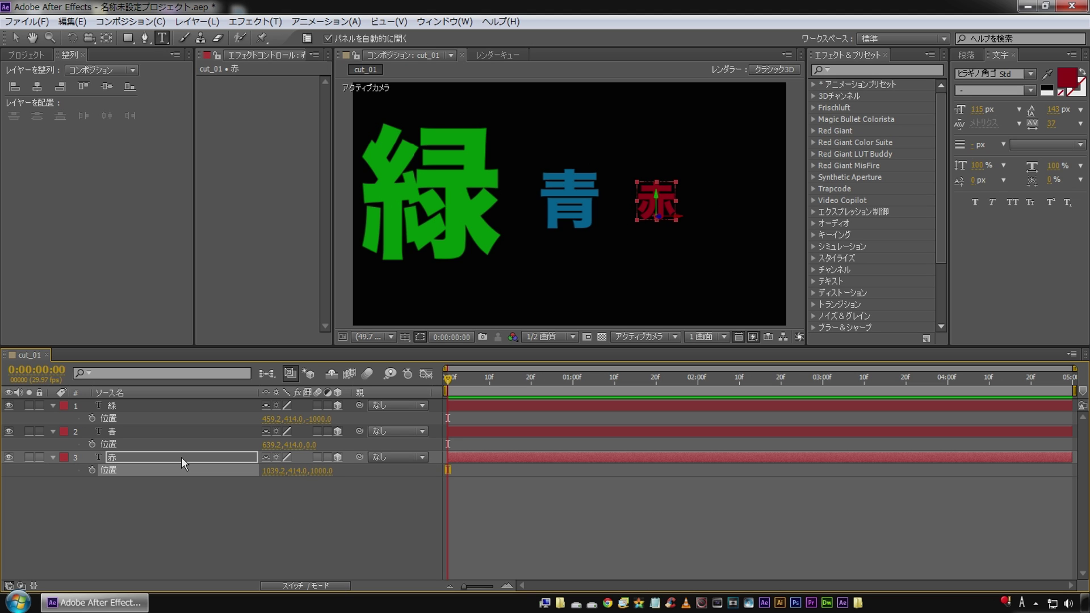
left_click(219, 495)
left_click(150, 472)
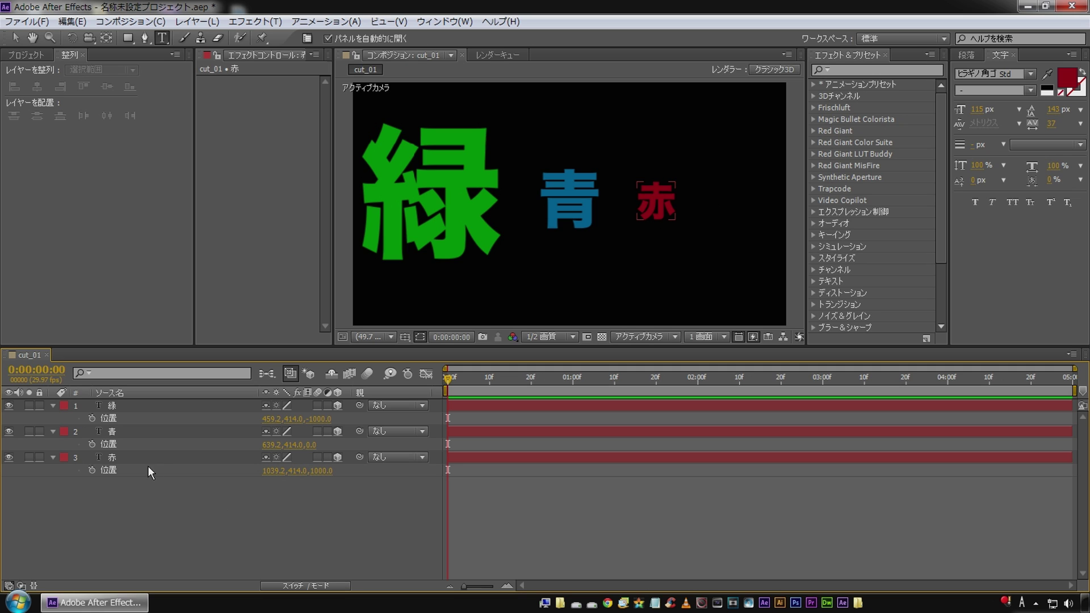
Add camera layer カメラ 1 using the 50mm preset with Enable Depth of Field on
right_click(168, 500)
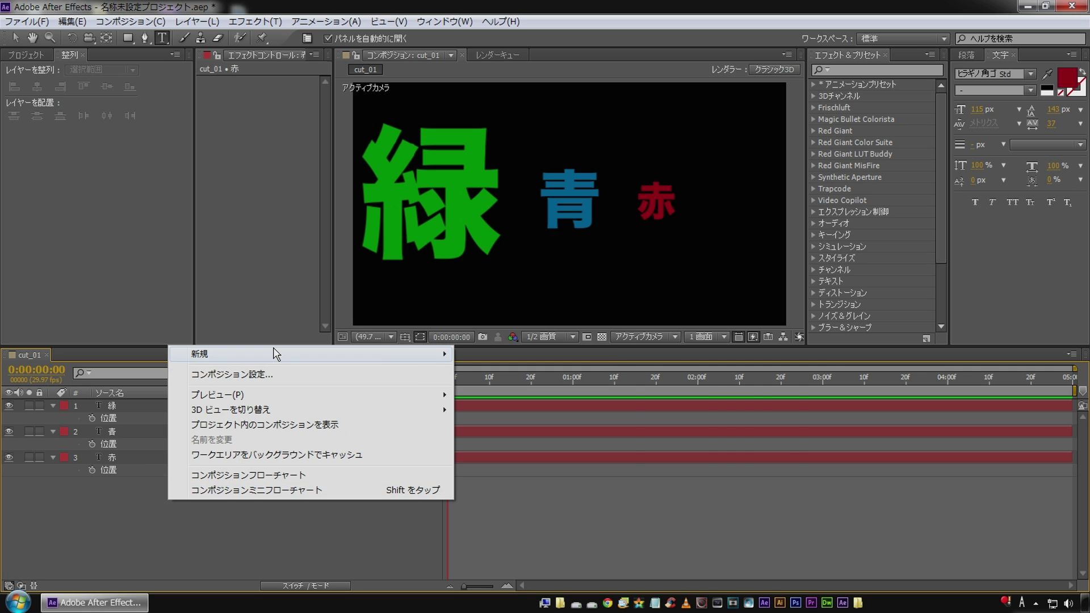
mouse_move(275, 352)
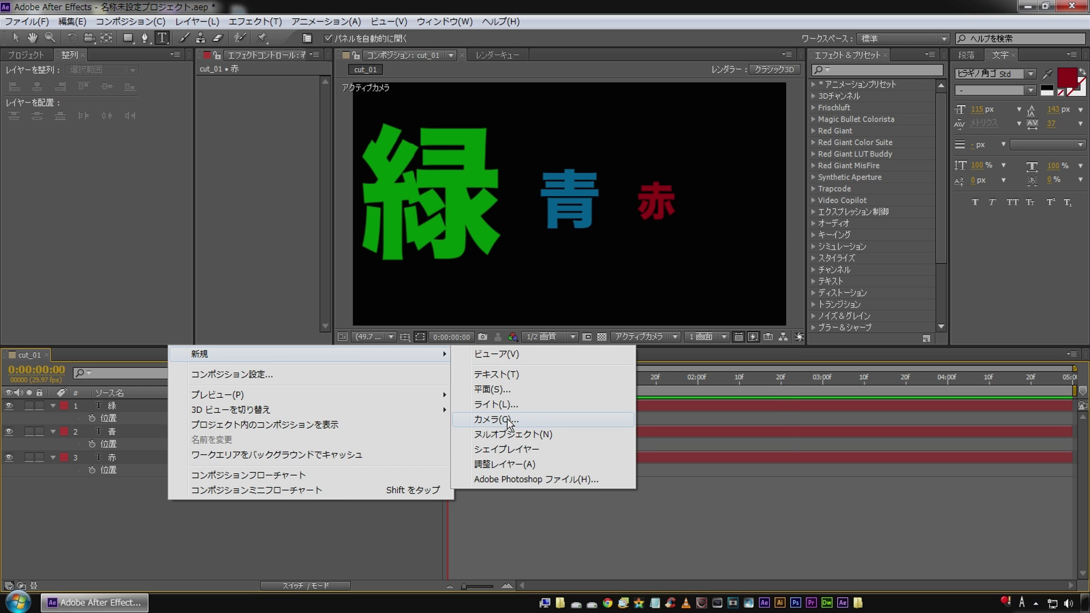
left_click(509, 423)
mouse_move(339, 108)
left_mouse_down()
mouse_move(278, 102)
mouse_move(340, 135)
left_mouse_up()
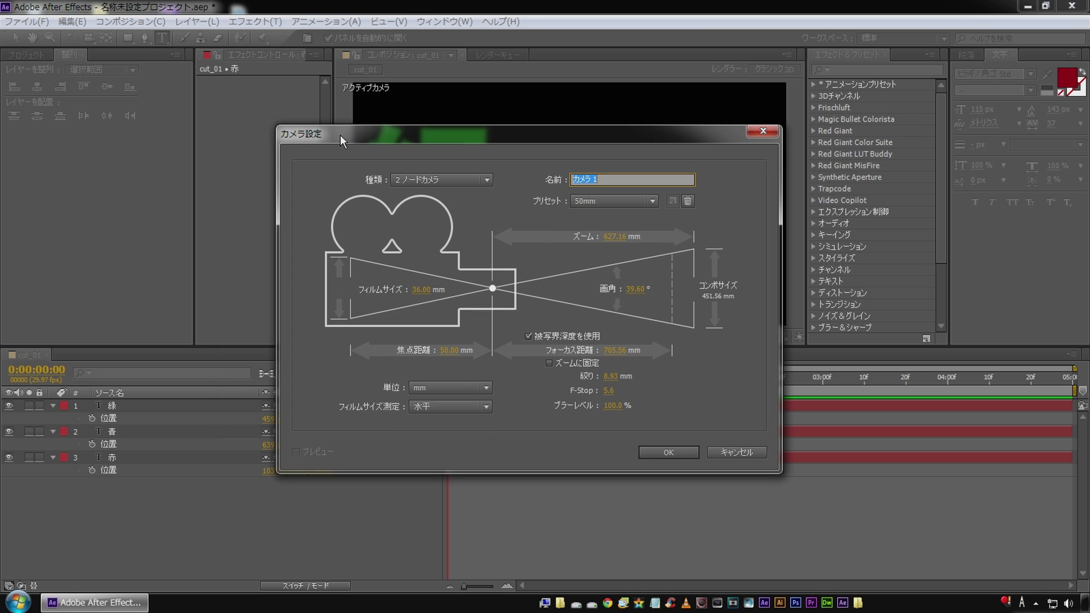
left_click(618, 202)
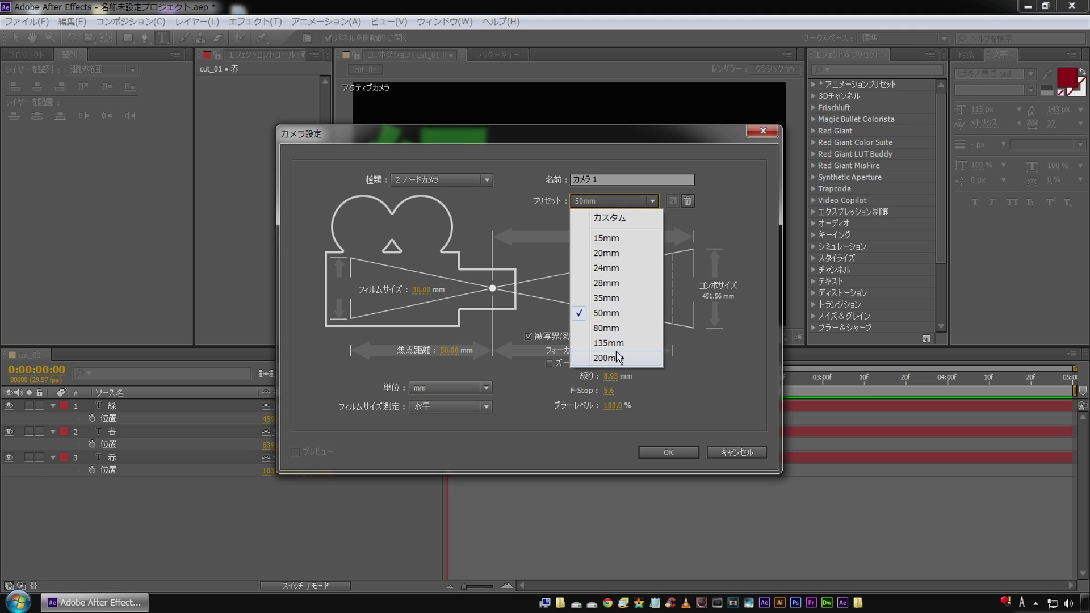
left_click(612, 316)
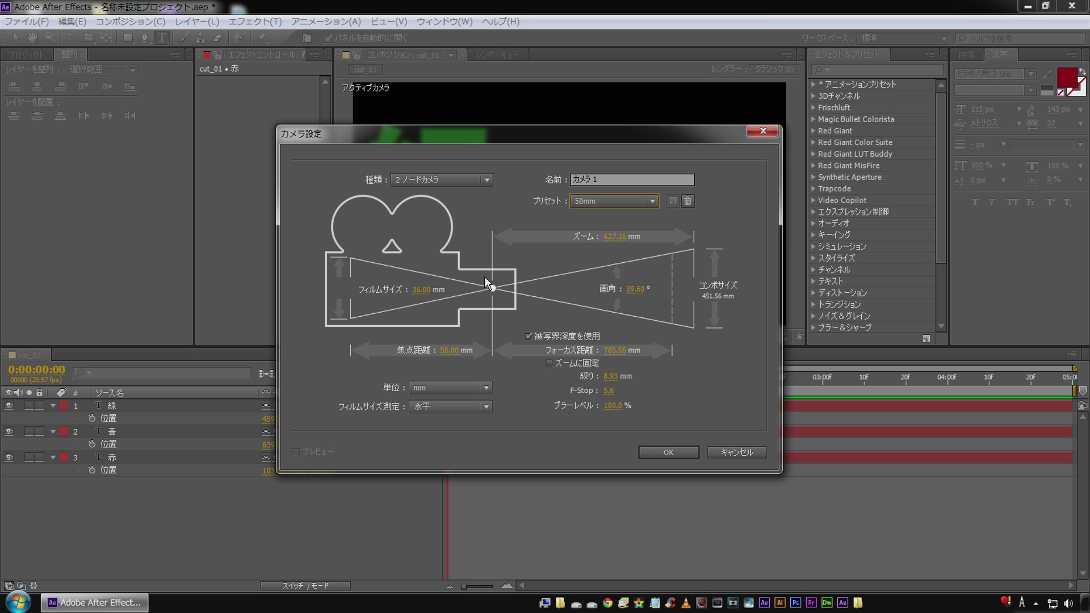
left_click(675, 450)
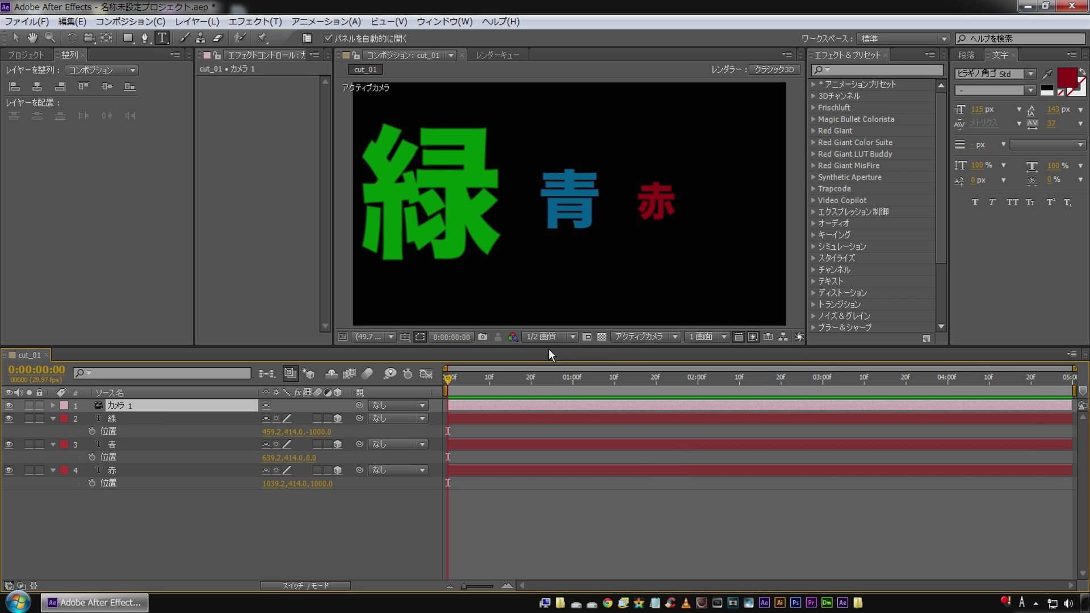
Create a 2500×2500 white solid, enable 3D, and drag it to the bottom of the stack
right_click(148, 520)
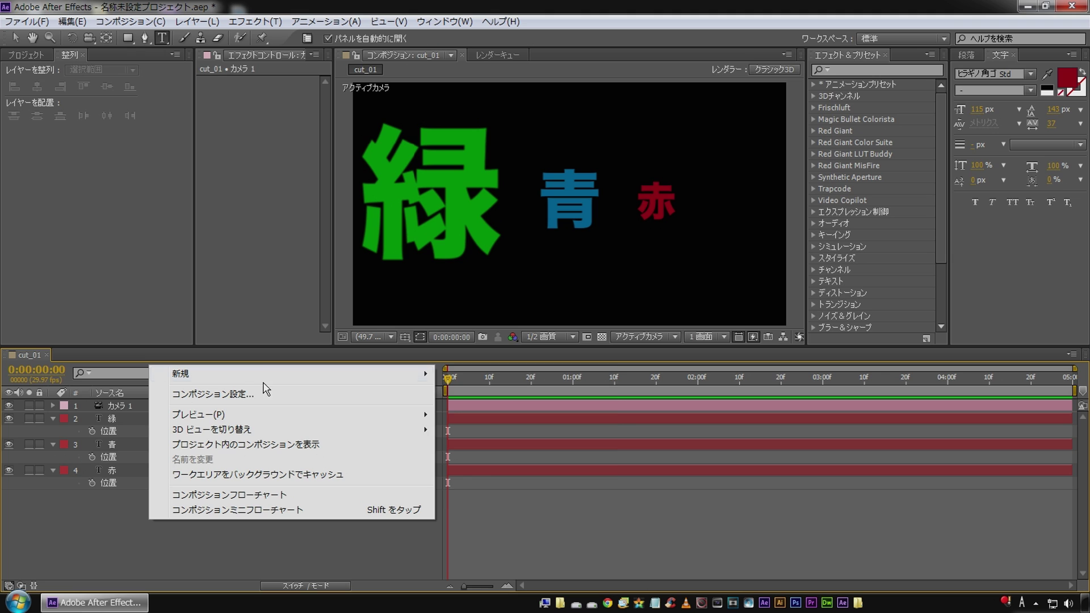
mouse_move(265, 375)
left_click(511, 408)
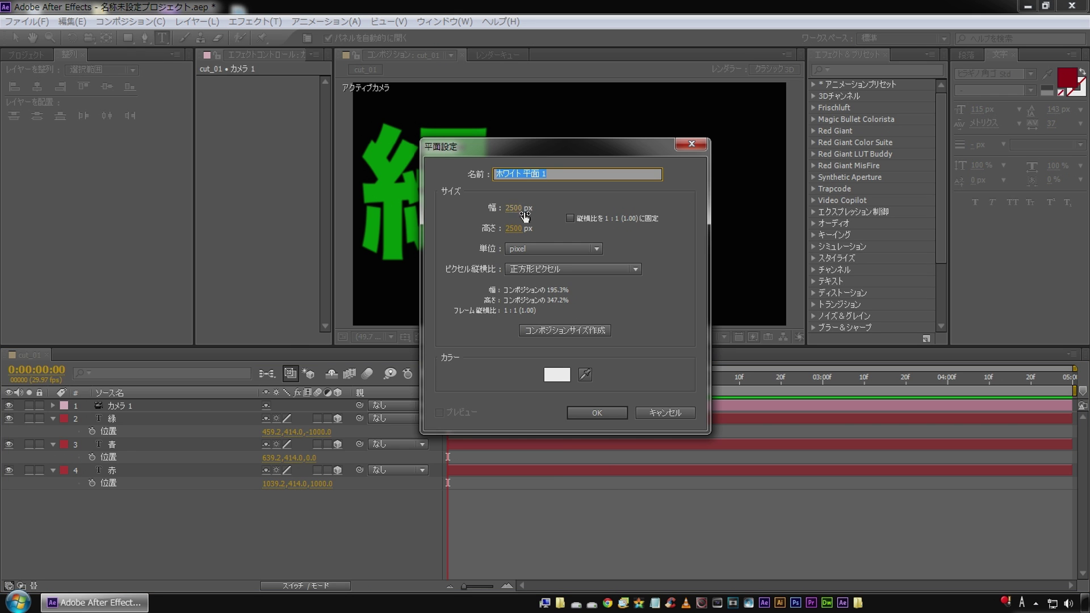
left_click(514, 208)
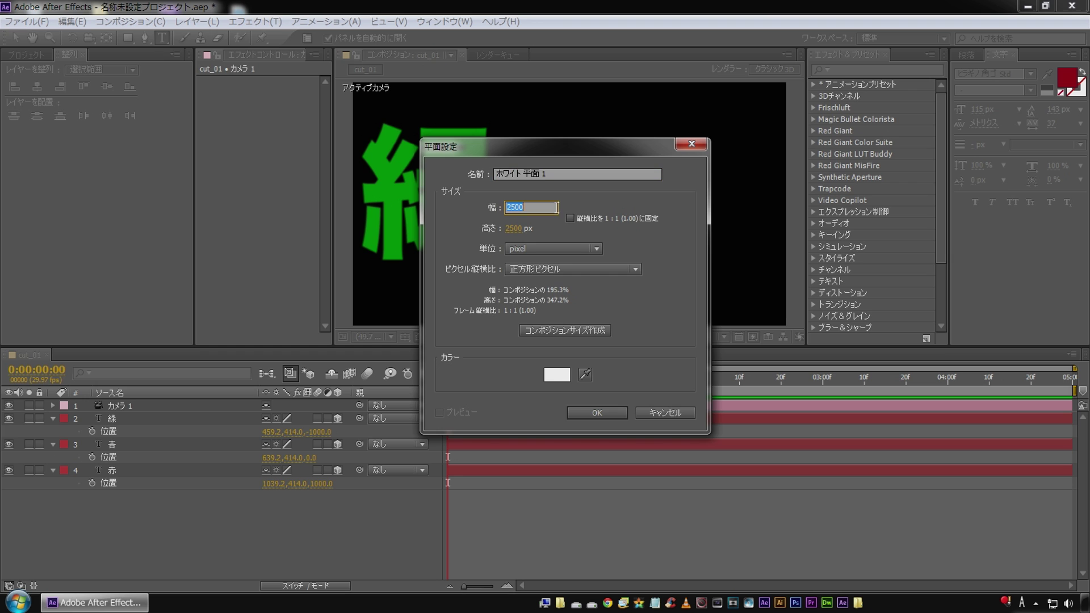
left_click(568, 411)
left_click(338, 405)
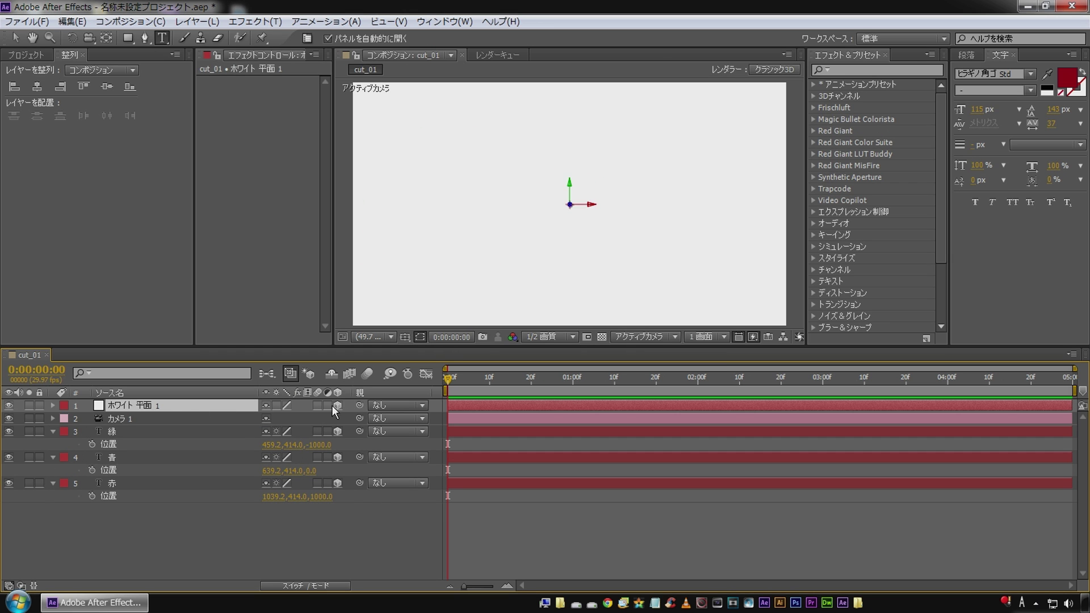
left_click_drag(147, 406, 132, 500)
Set the white solid's X Rotation to 90° and nudge it down below the kanji
key("r")
left_click(282, 522)
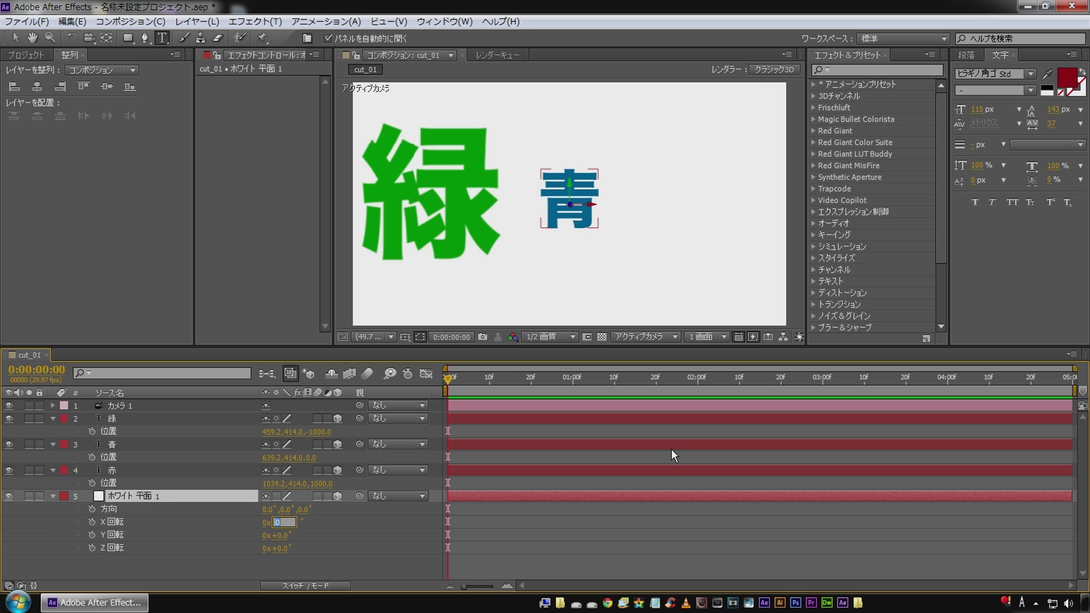
type("+90")
key("Return")
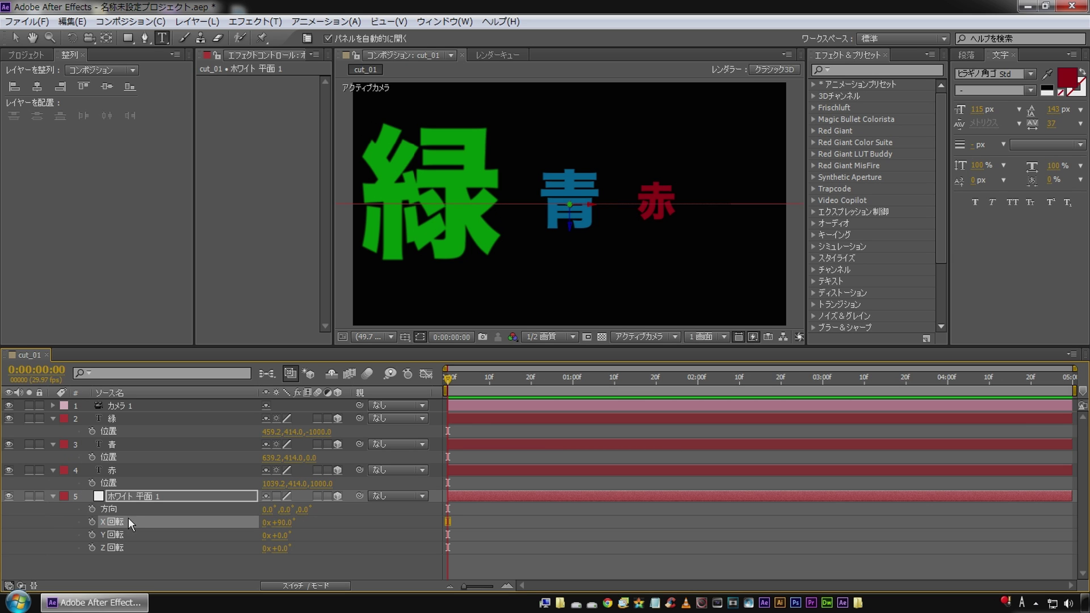
left_click(137, 496)
key("shift+Down")
key("shift+Down")
key("shift+Down")
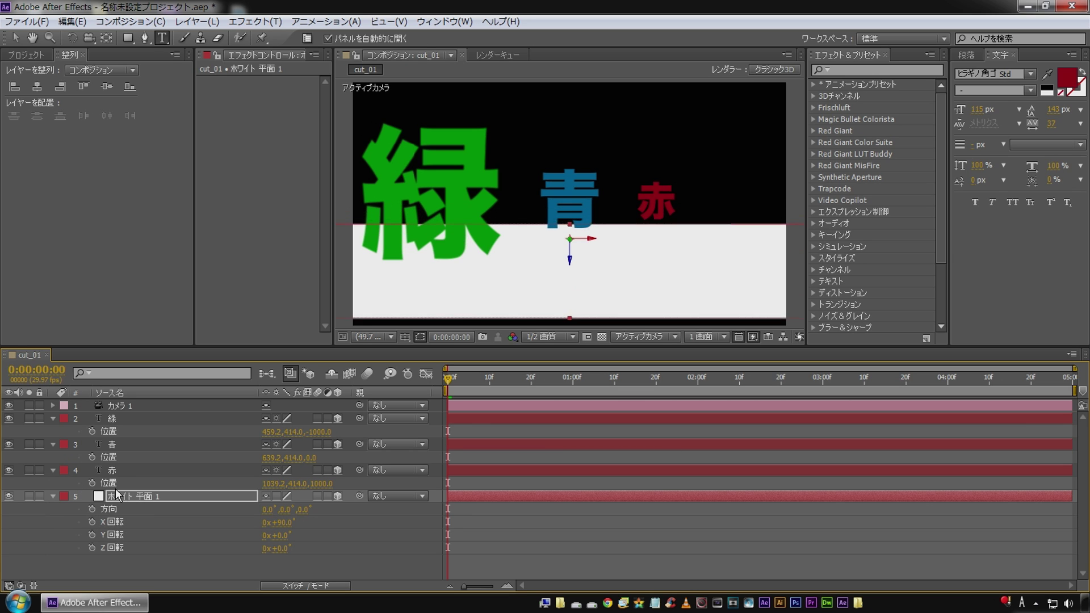
key("shift+Up")
key("shift+Up")
key("shift+Up")
key("shift+Down")
key("shift+Down")
key("shift+Down")
key("shift+Down")
key("shift+Down")
key("shift+Up")
key("shift+Up")
key("shift+Up")
key("shift+Up")
key("shift+Down")
key("shift+Down")
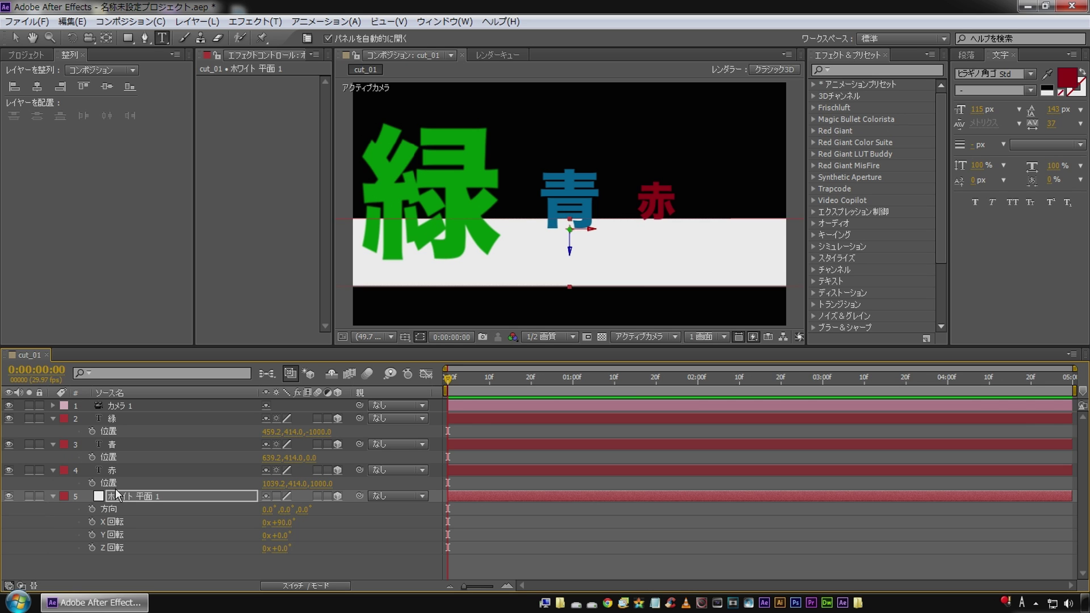
key("Return")
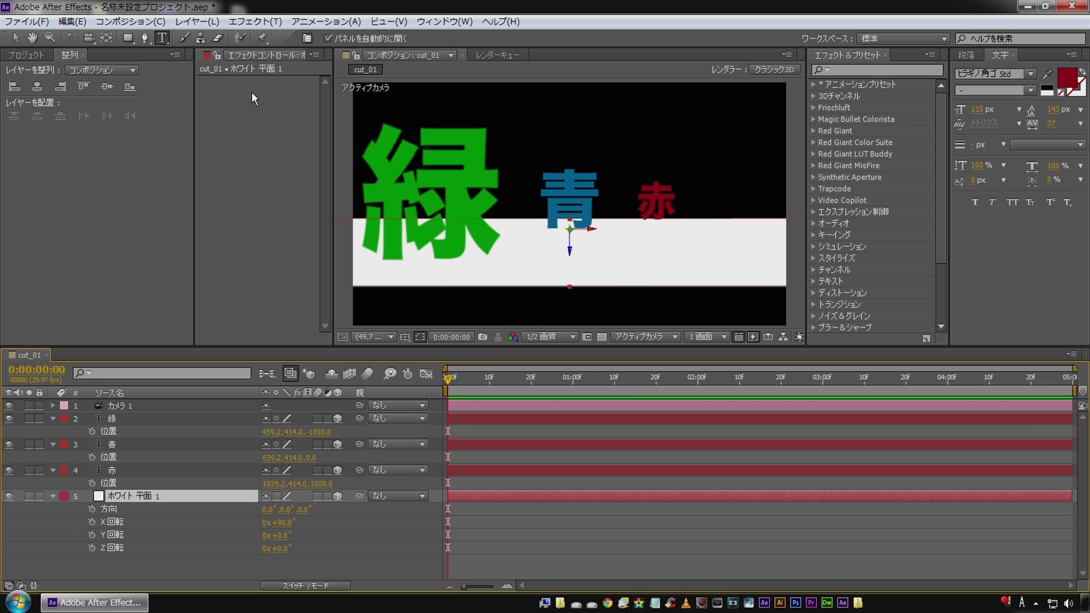
Apply Checkerboard to the floor with width 60.5 and a dark red colour
right_click(223, 176)
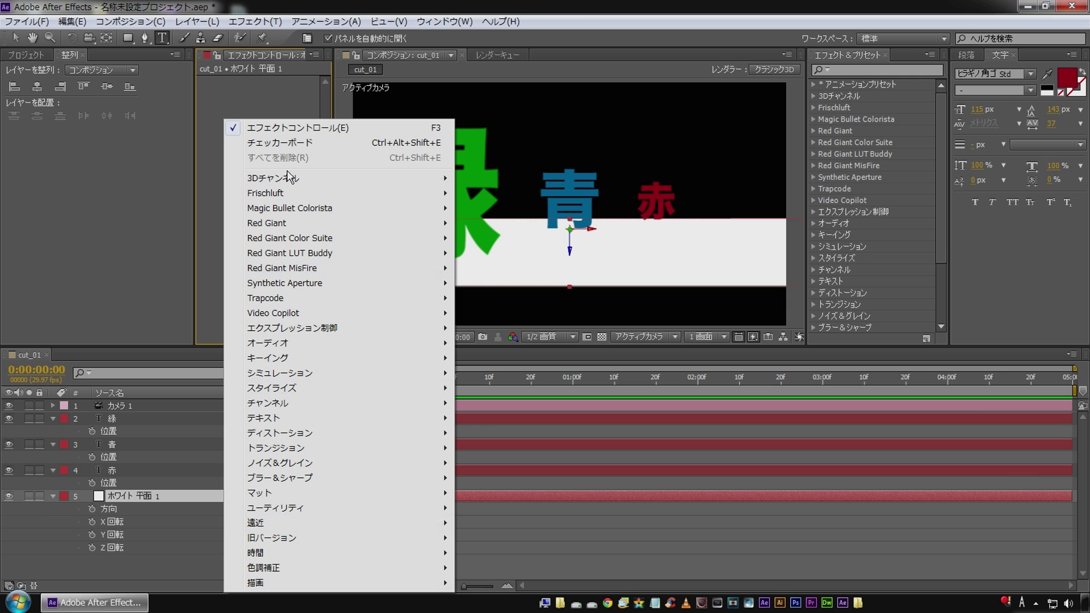
left_click(286, 144)
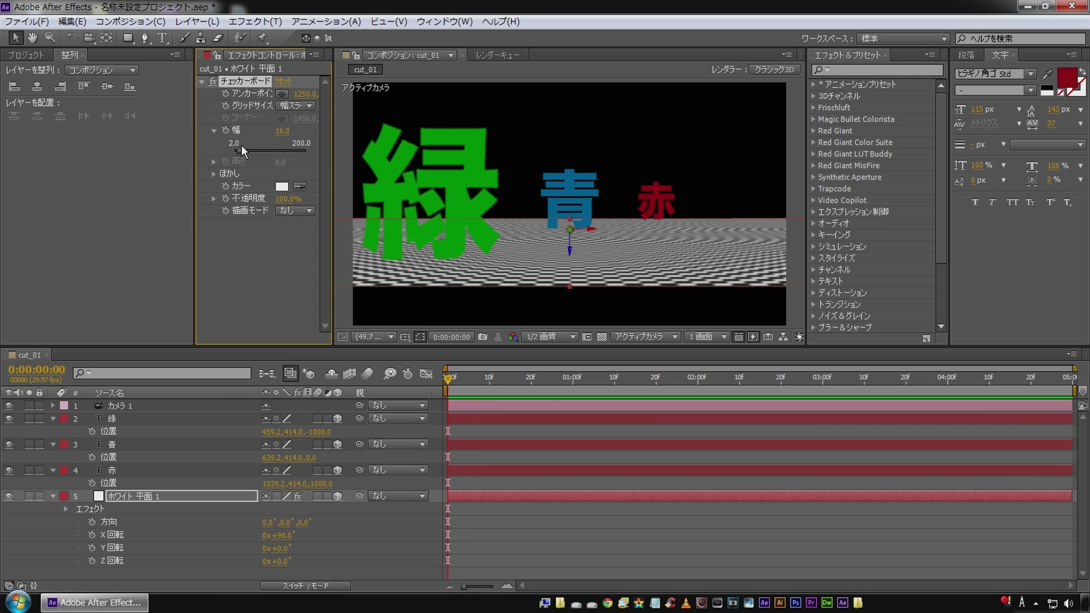
left_click_drag(238, 149, 255, 149)
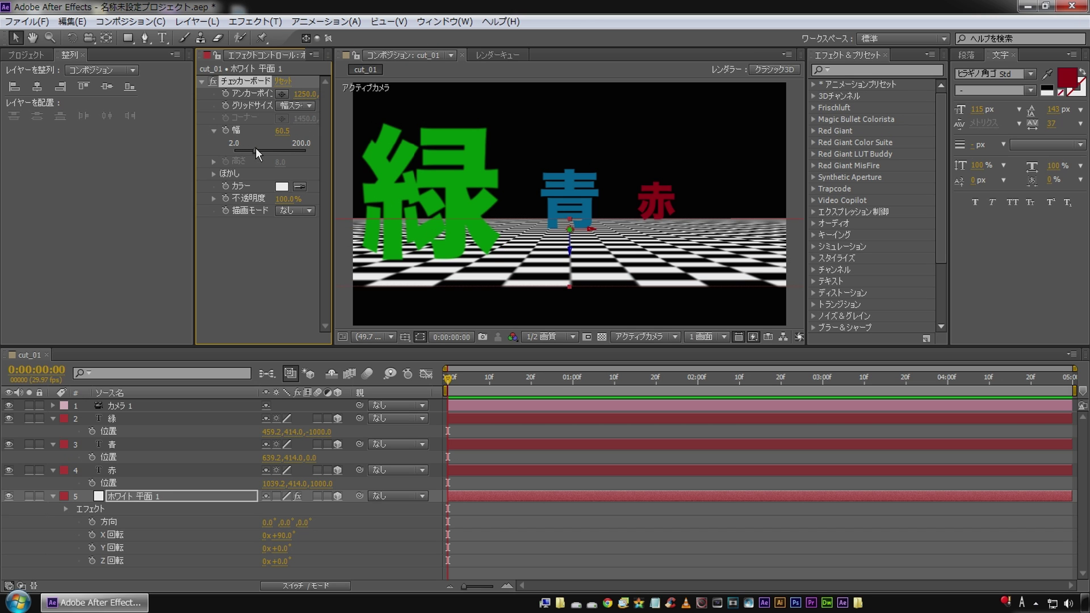
left_click(282, 186)
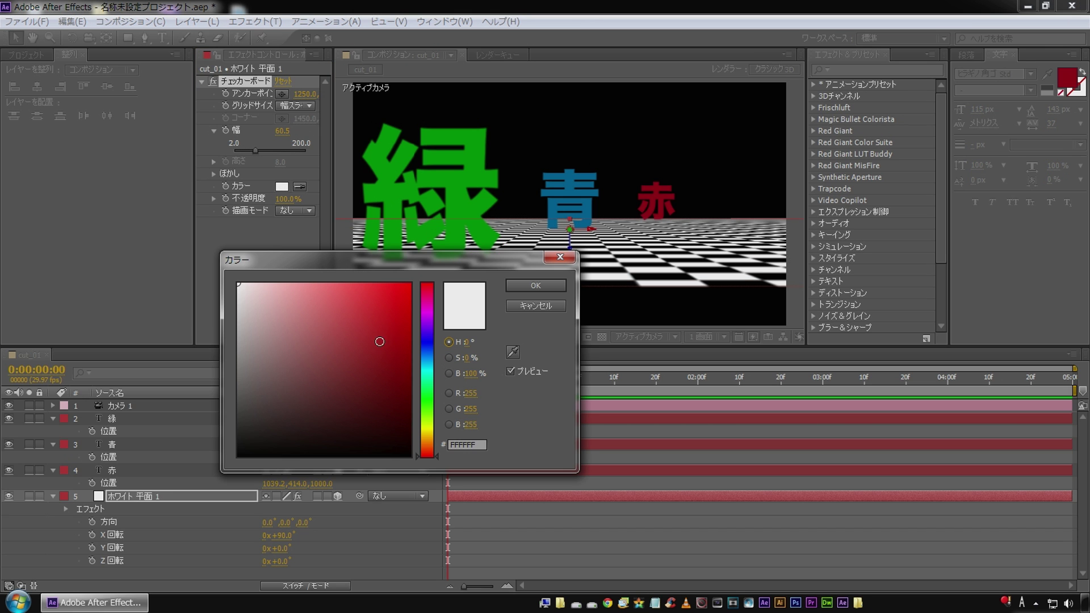
left_click_drag(395, 338, 335, 378)
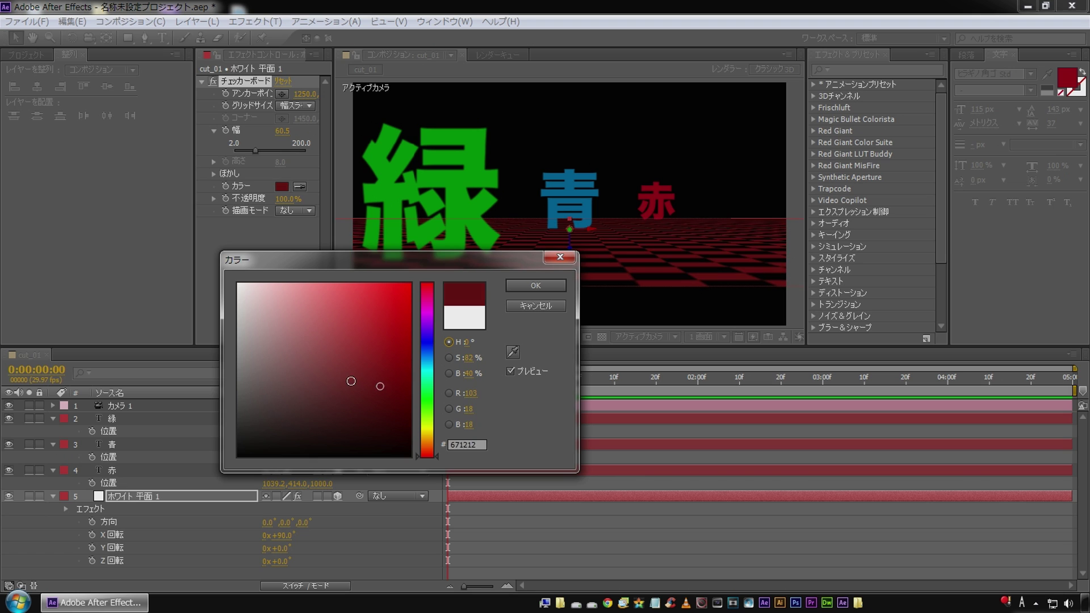
left_click(517, 283)
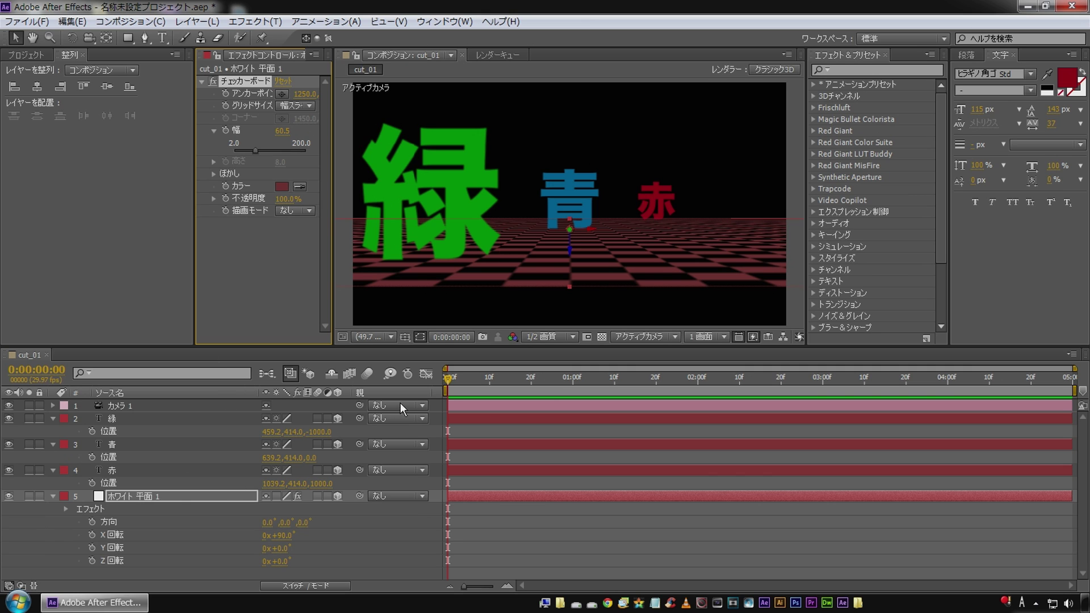
left_click(227, 496)
Scrub the floor solid's Position Z to -197
key("p")
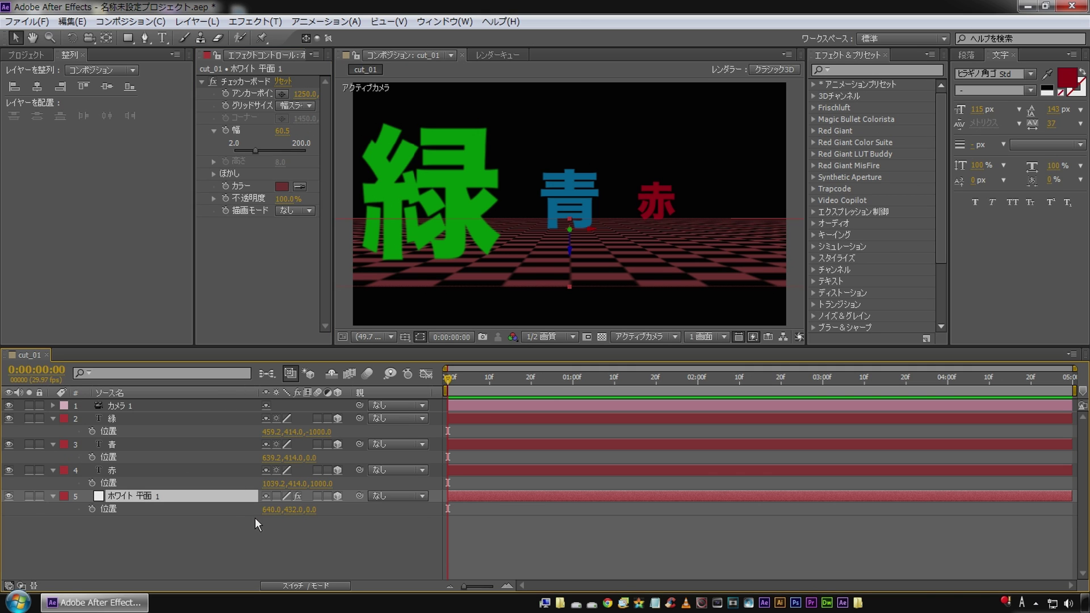
mouse_move(313, 509)
left_mouse_down()
mouse_move(276, 509)
mouse_move(287, 417)
left_mouse_up()
left_click(379, 340)
left_click(379, 349)
left_click(352, 510)
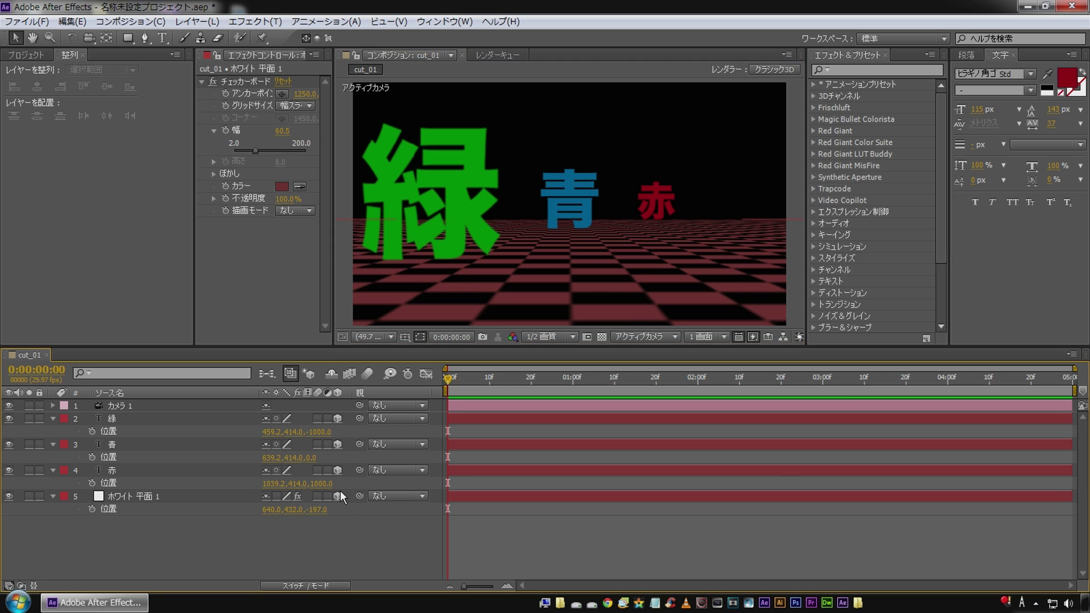
Shrink the Effects & Presets panel so the Composition viewer is wider
left_click_drag(809, 151, 934, 159)
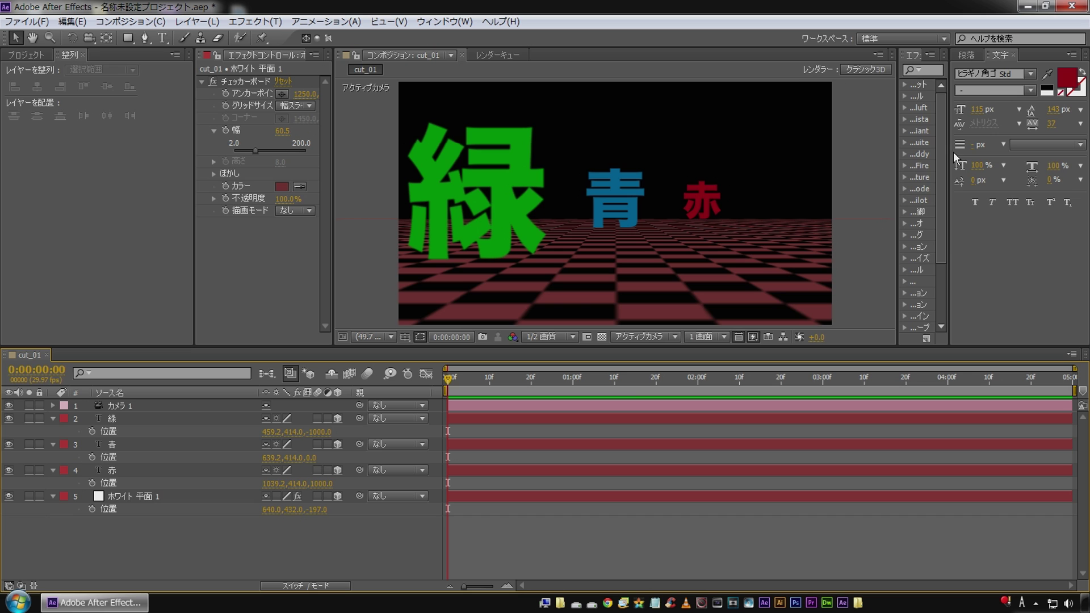
left_click_drag(947, 148, 1052, 150)
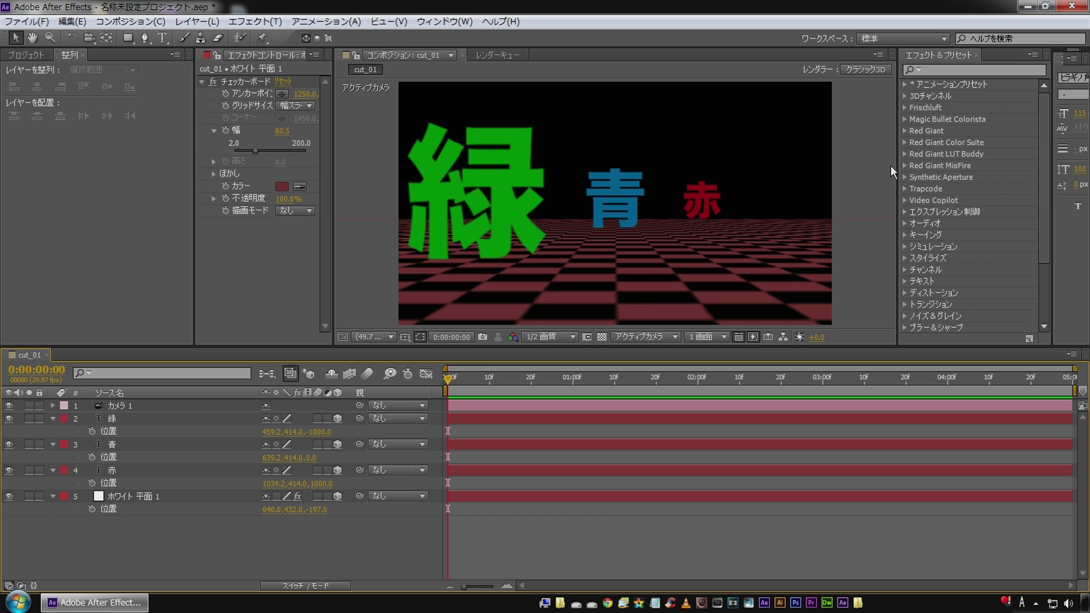
left_click_drag(898, 159, 1011, 153)
left_click_drag(334, 160, 130, 163)
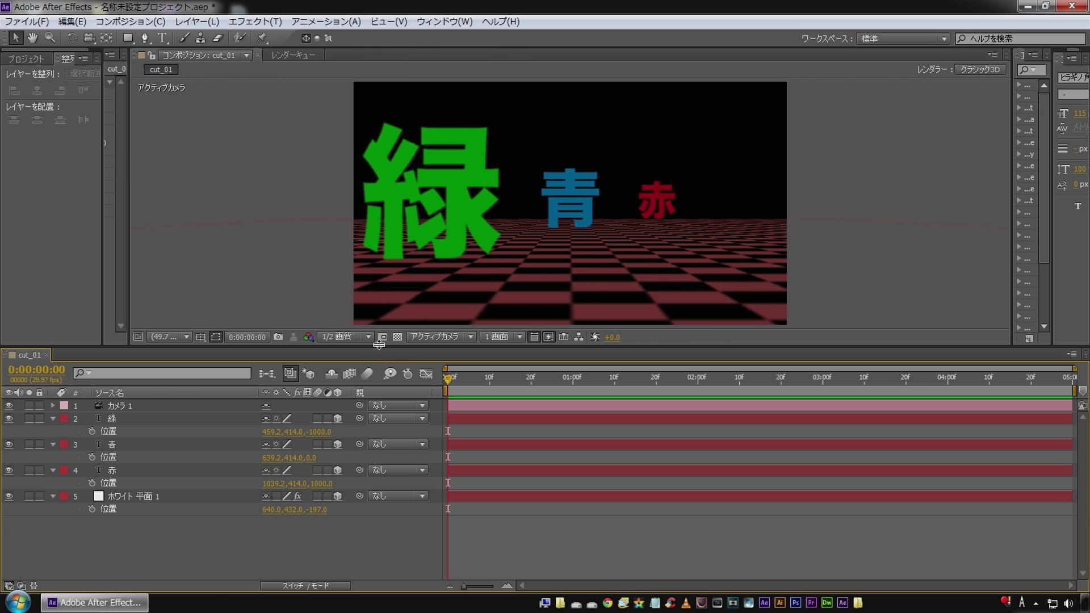
Switch the viewer to the '2 Views - Horizontal' layout and give it more height
left_click(499, 337)
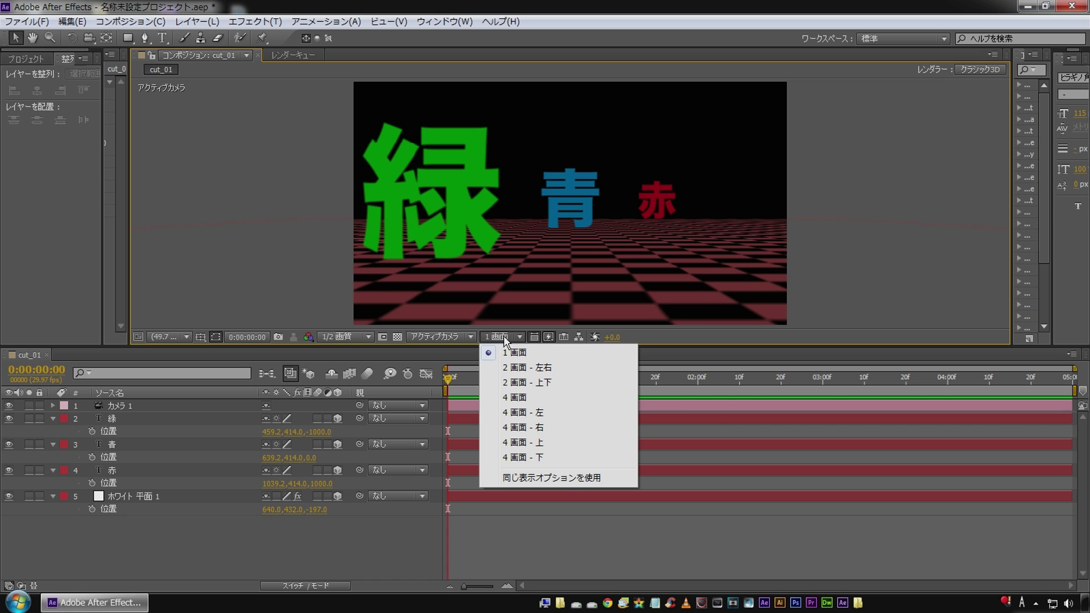
left_click(525, 370)
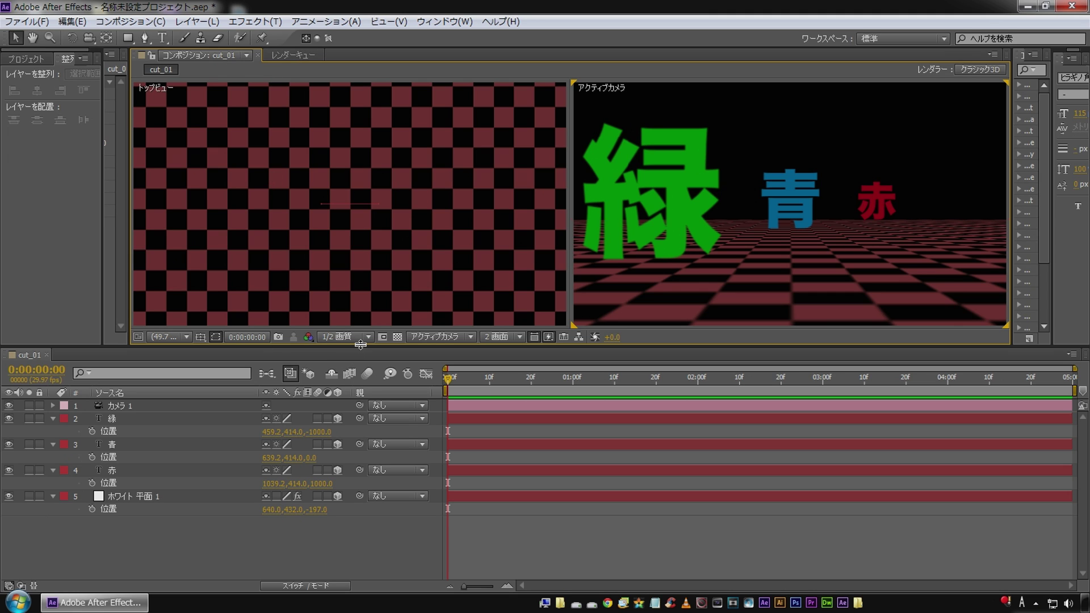
left_click_drag(361, 344, 361, 397)
Set the left view to Active Camera, then open the right view's list of 3D views
left_click(419, 371)
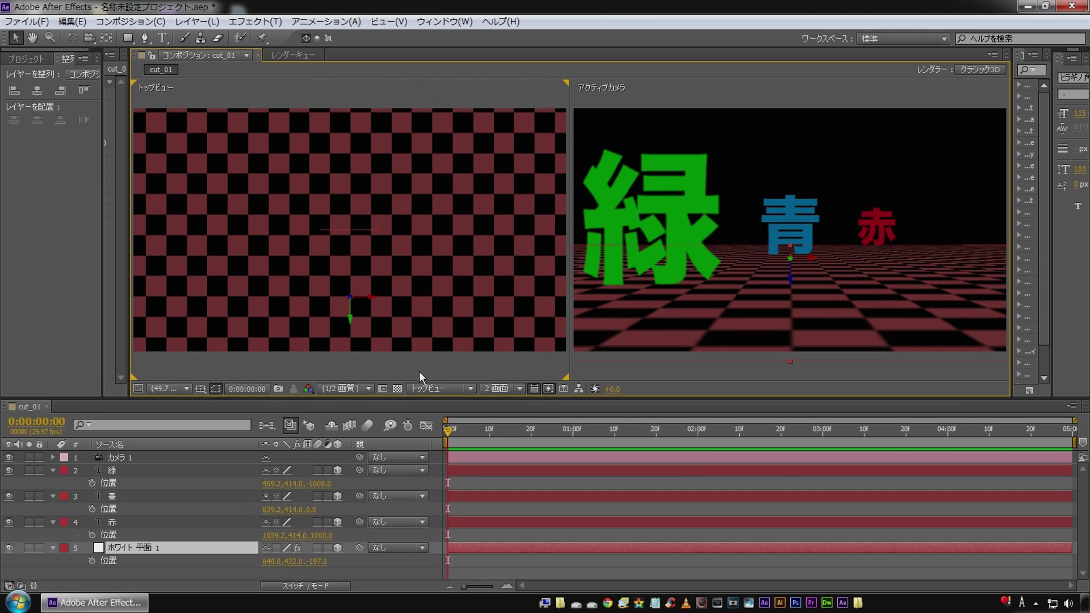
left_click(440, 389)
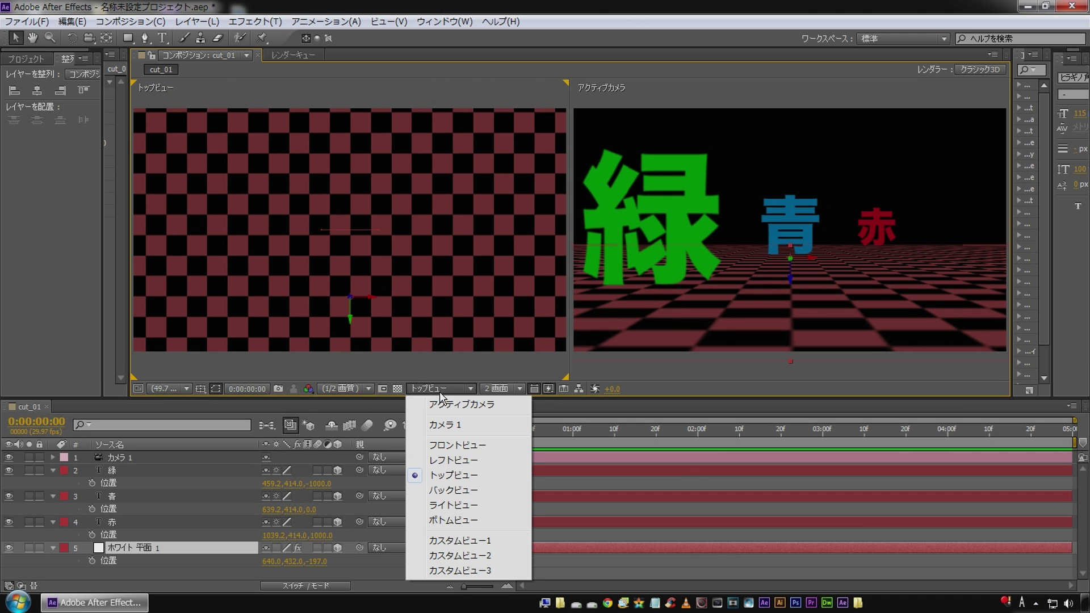
left_click(461, 396)
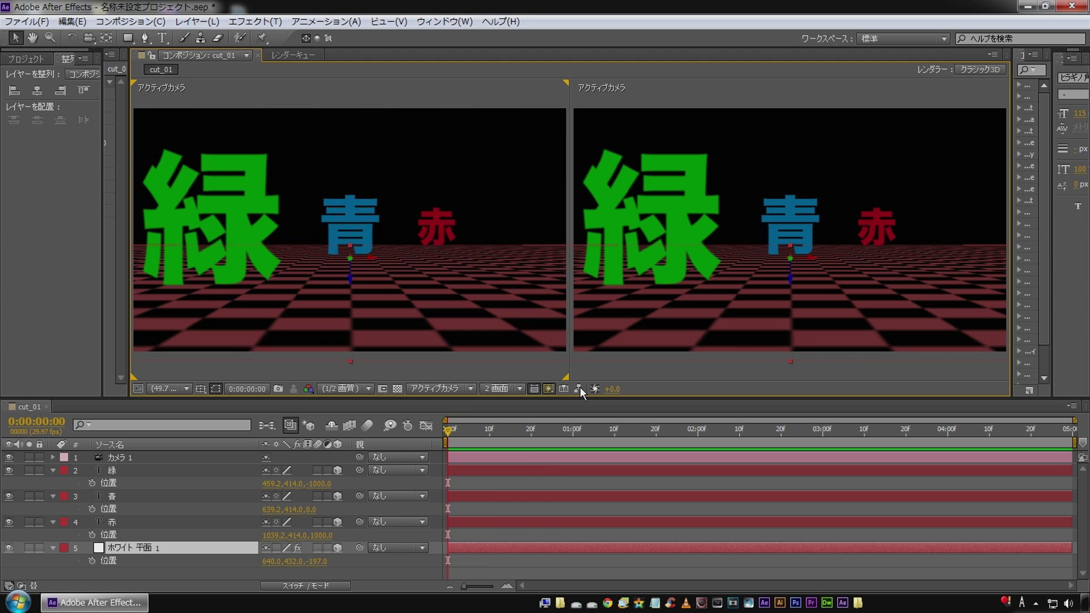
left_click(661, 368)
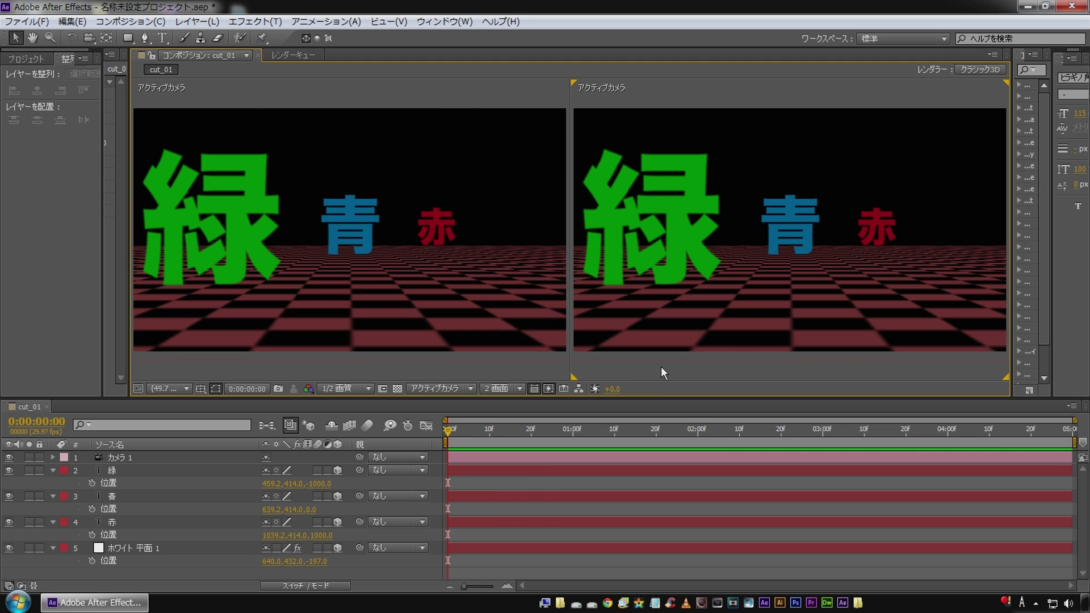
left_click(419, 389)
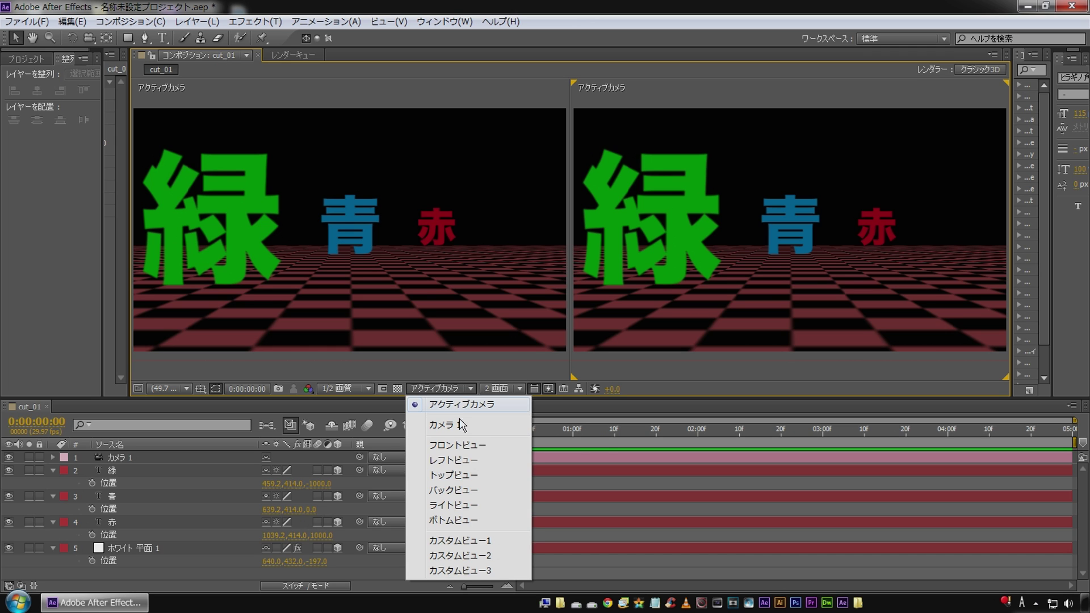
Switch the right view to Custom View 1 and orbit it to a low, side-on angle
left_click(486, 542)
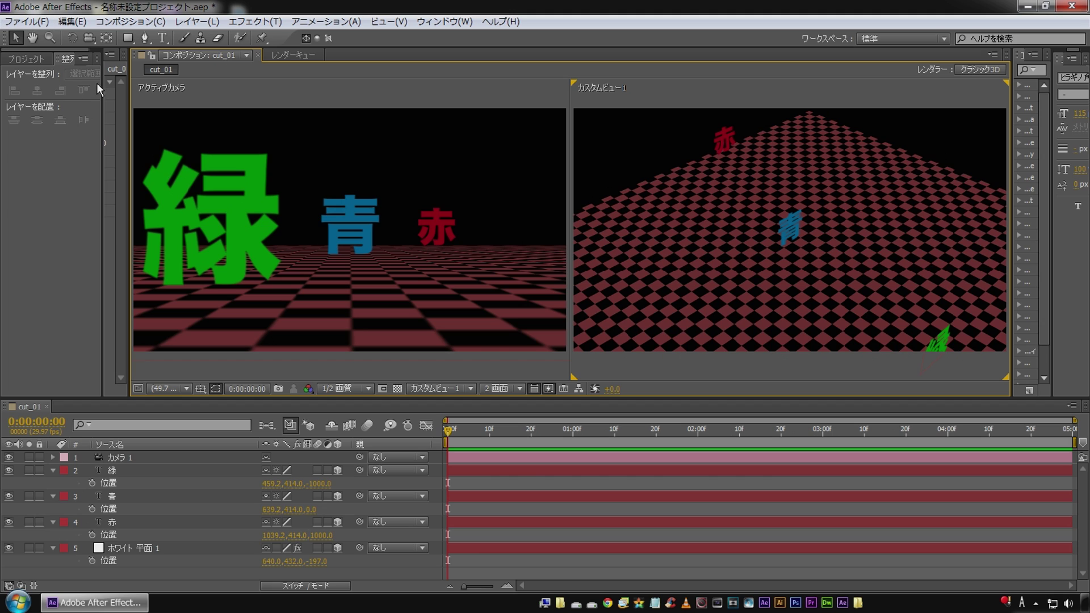
left_click(216, 88)
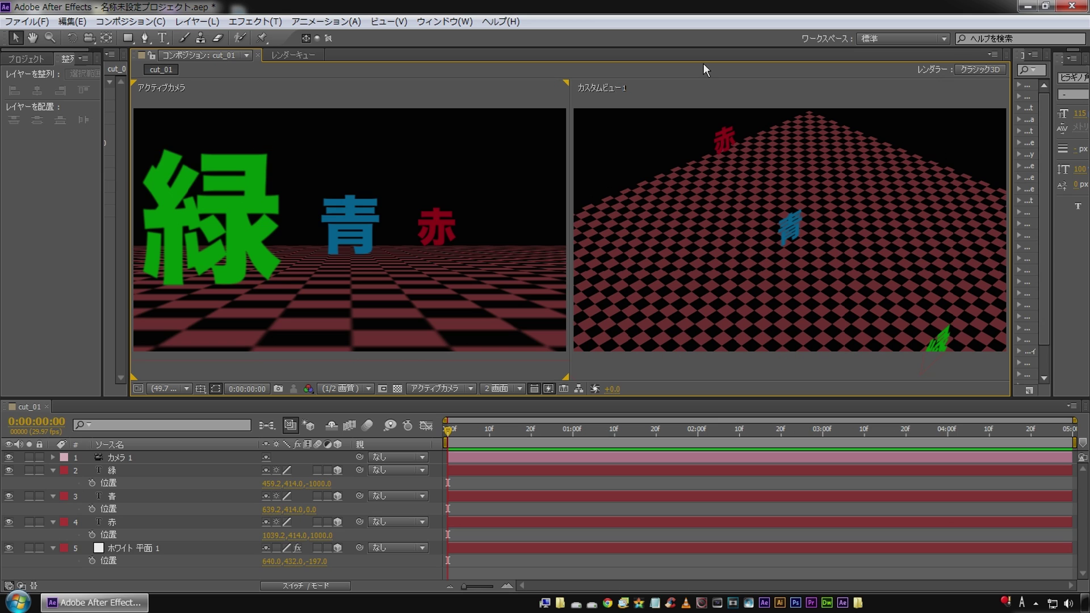
left_click(638, 93)
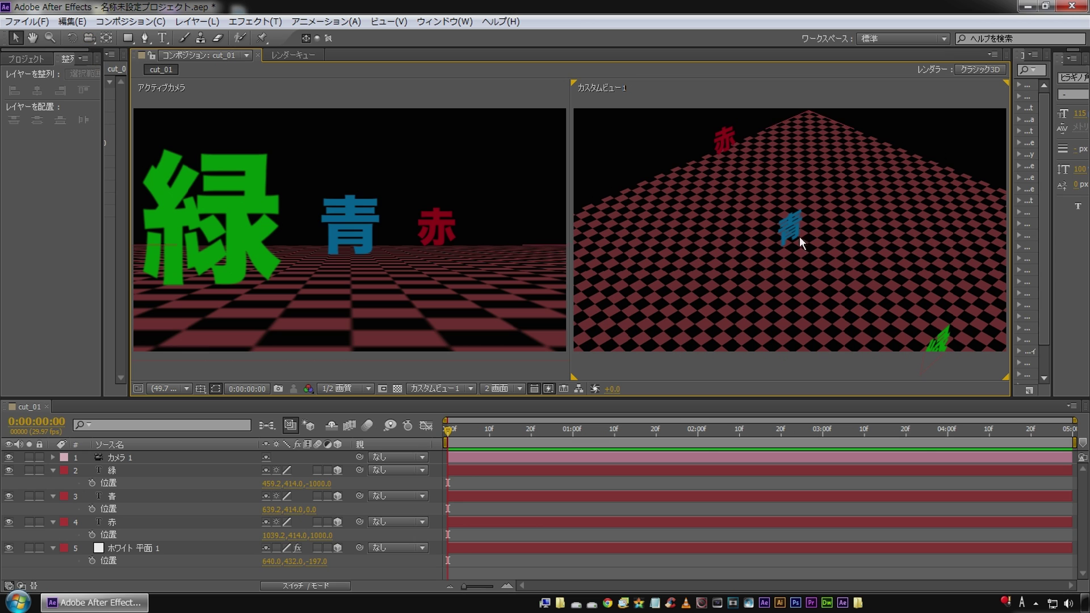
left_click(90, 38)
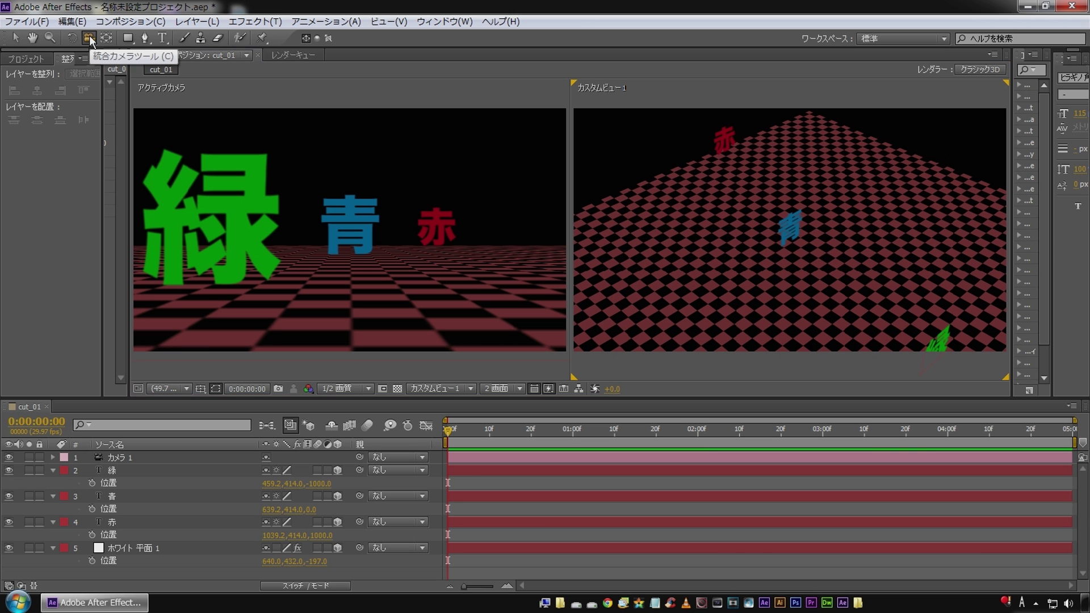
mouse_move(801, 298)
left_mouse_down()
mouse_move(788, 262)
mouse_move(775, 266)
mouse_move(798, 281)
mouse_move(832, 279)
mouse_move(771, 275)
mouse_move(809, 253)
left_mouse_up()
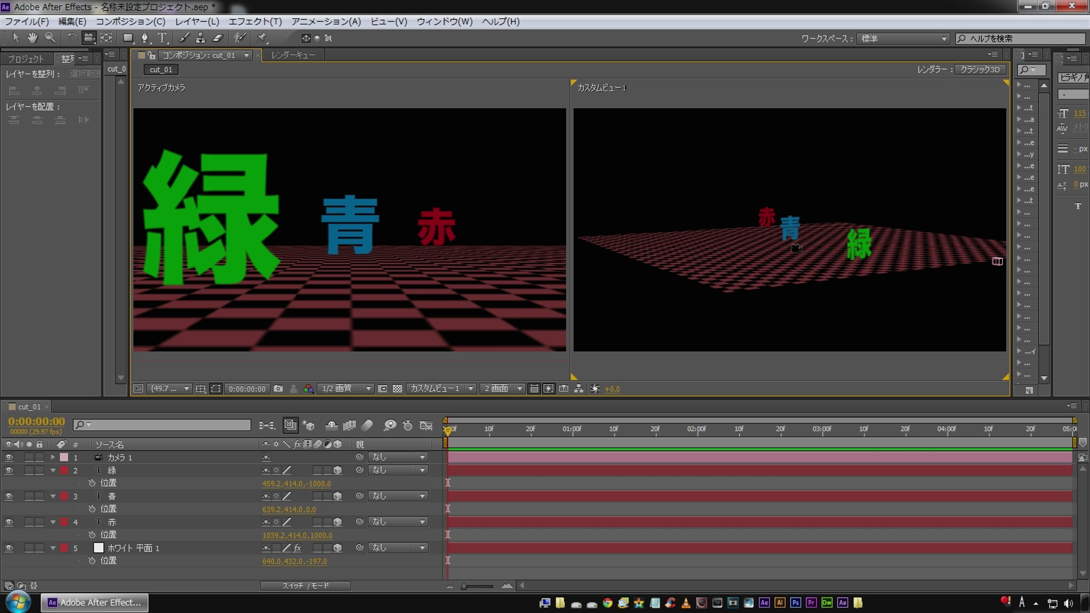
left_click_drag(809, 252, 942, 279)
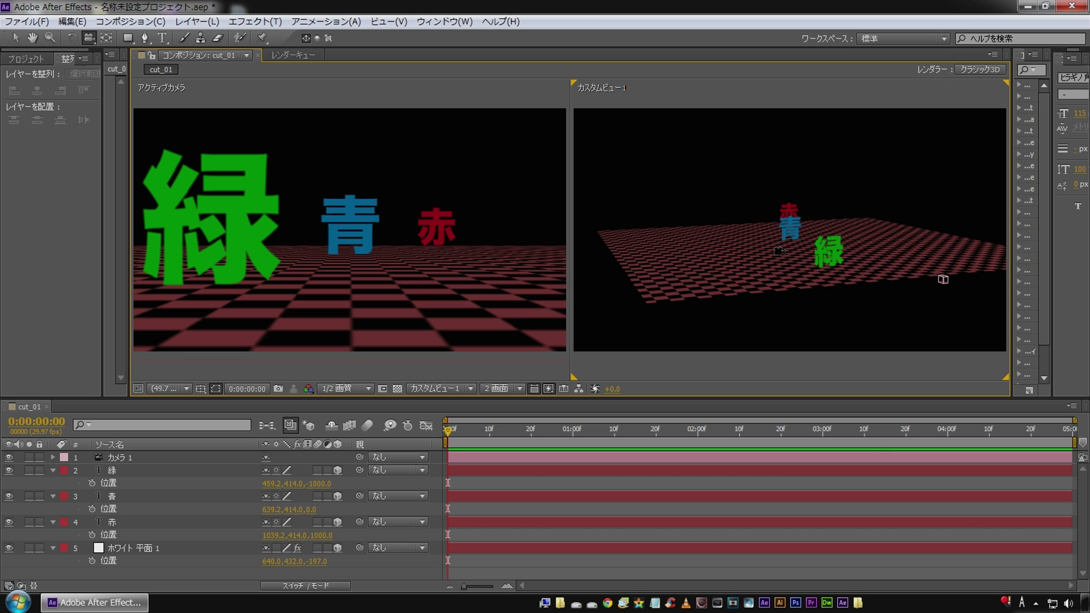
Dolly the custom view closer to the floor and swing it to a nearly edge-on angle
left_click(88, 37)
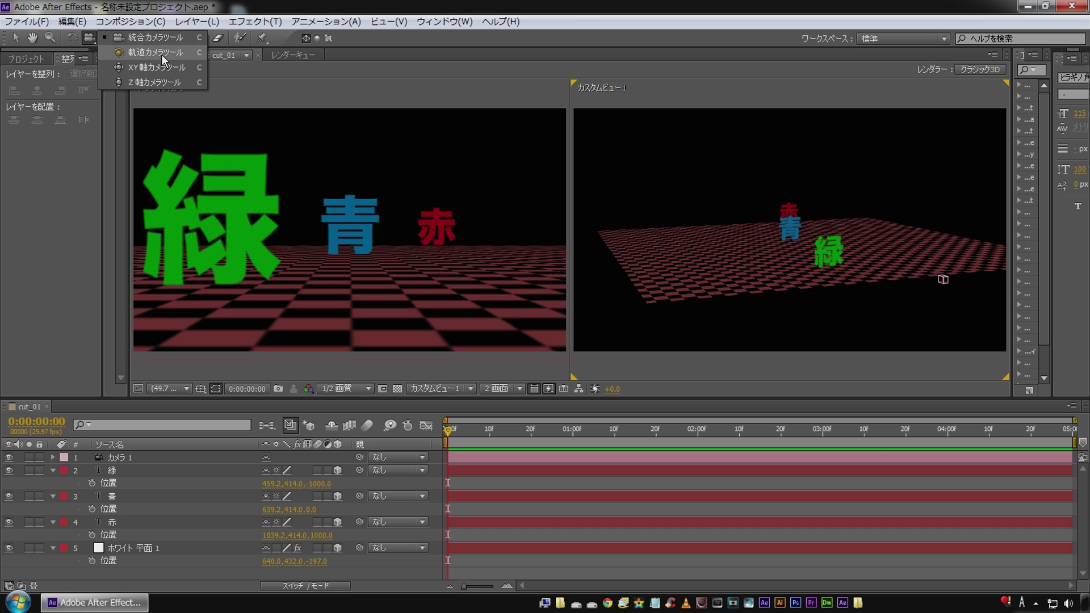
left_click(145, 81)
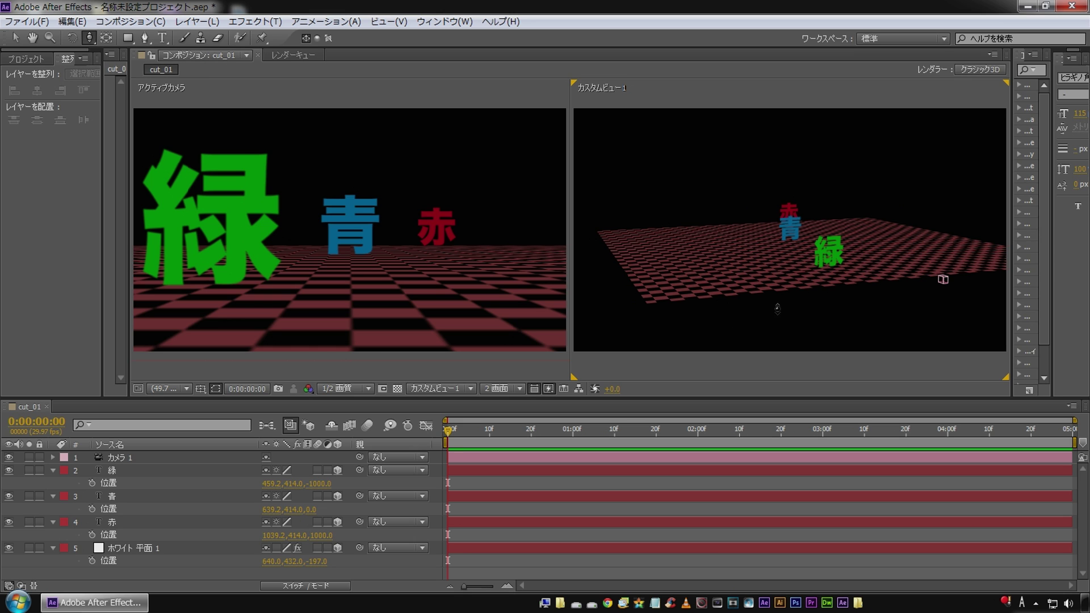
left_click_drag(782, 267, 789, 321)
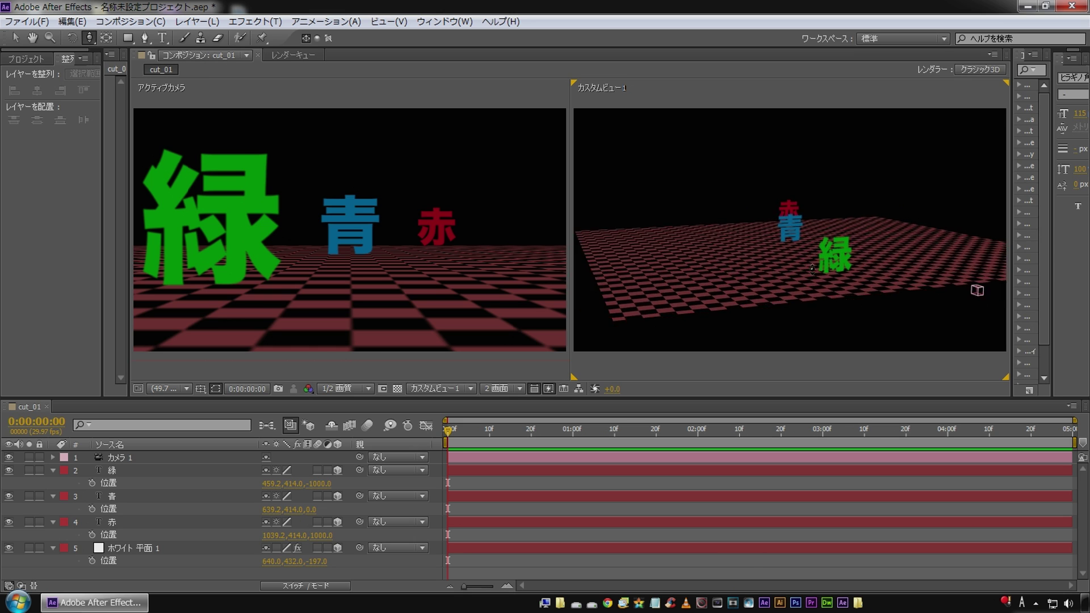
left_click(91, 36)
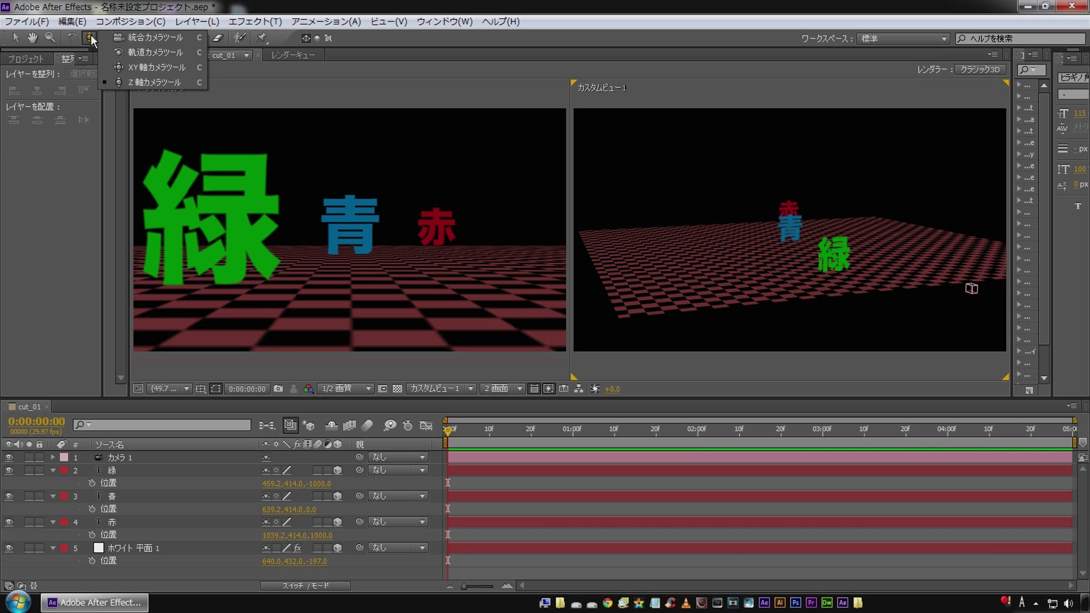
left_click(160, 69)
left_click_drag(790, 261, 695, 286)
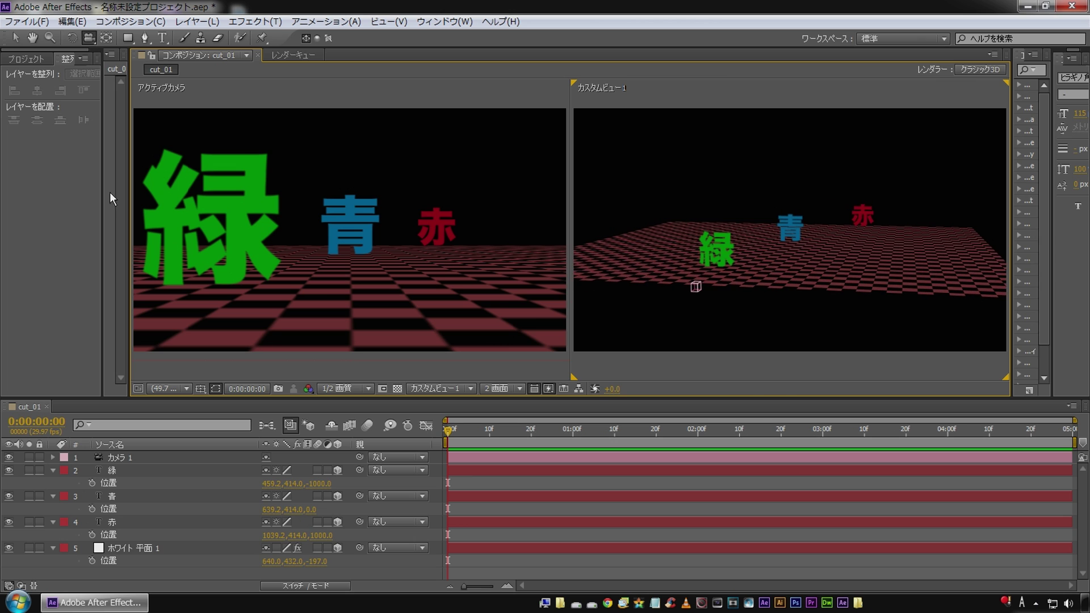
mouse_move(717, 311)
left_mouse_down()
mouse_move(704, 266)
mouse_move(754, 275)
left_mouse_up()
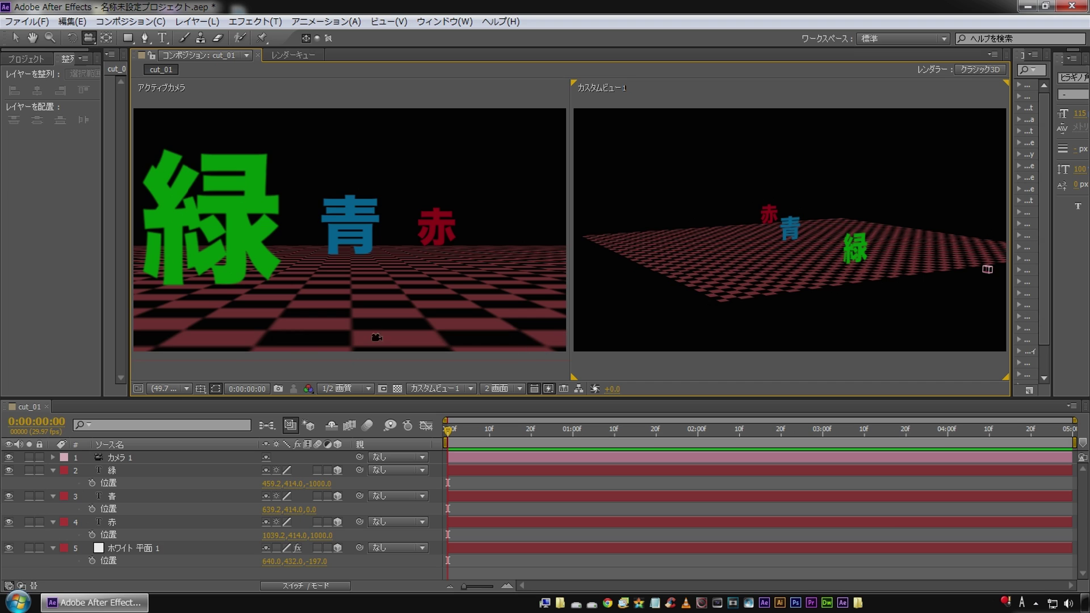
left_click(135, 457)
Set Camera 1's Position Z to -2000
key("p")
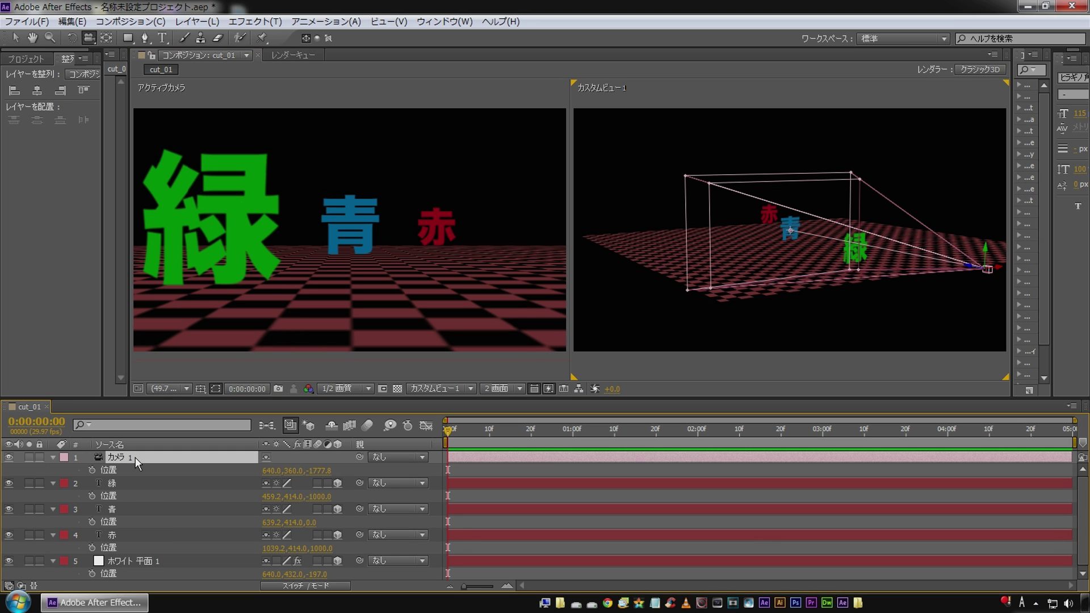
type("-2000")
key("Return")
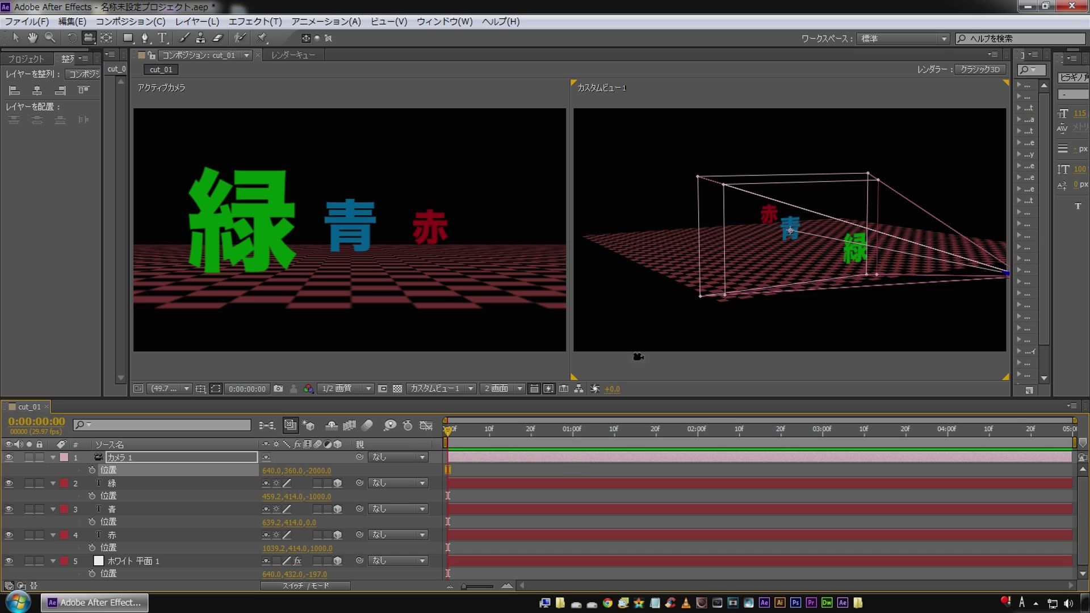
Orbit and pan the custom view, then check the 緑, 青 and 赤 text layers
mouse_move(860, 247)
left_mouse_down()
mouse_move(737, 311)
mouse_move(795, 294)
left_mouse_up()
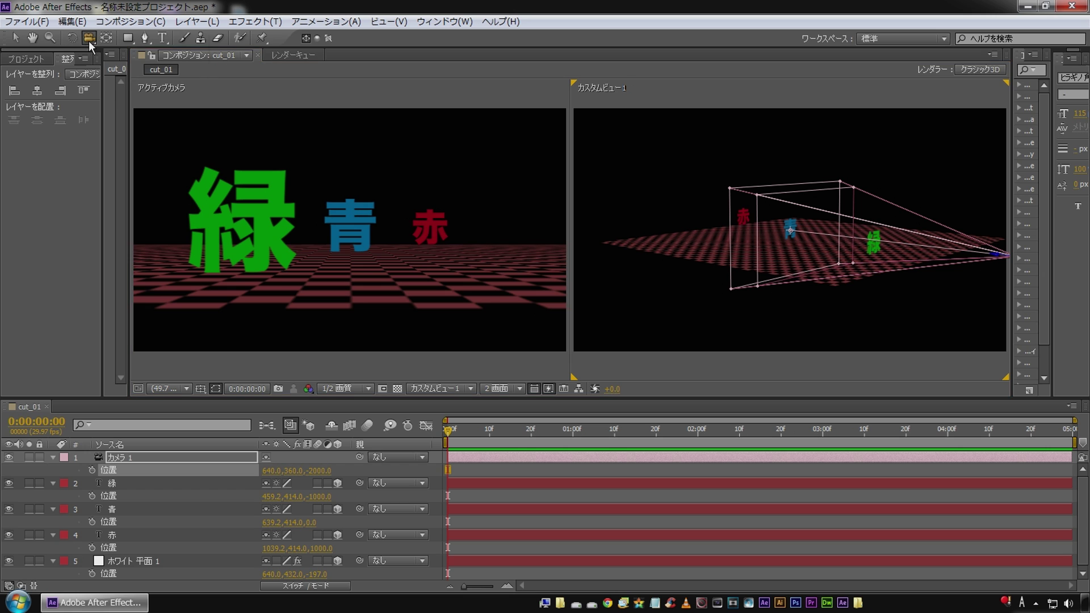
left_click_drag(89, 41, 135, 68)
left_click_drag(837, 265, 737, 273)
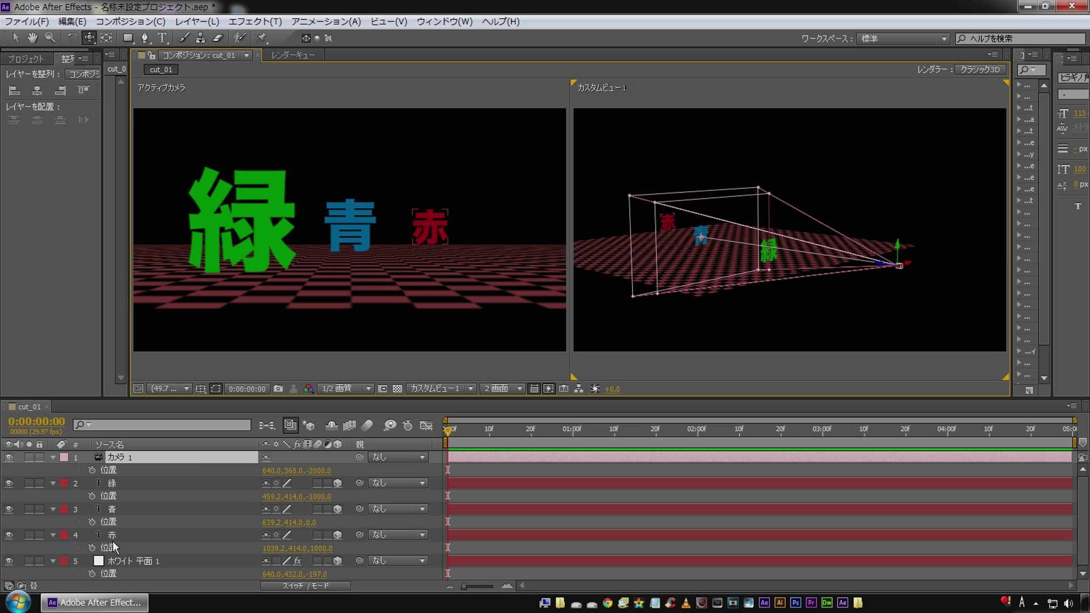
left_click(113, 487)
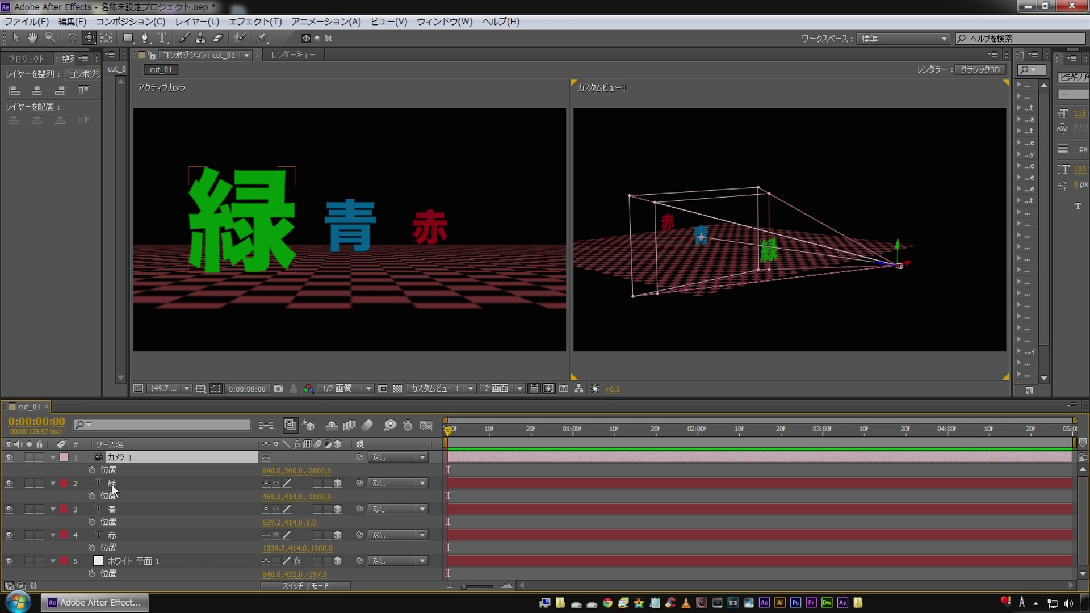
left_click(113, 487)
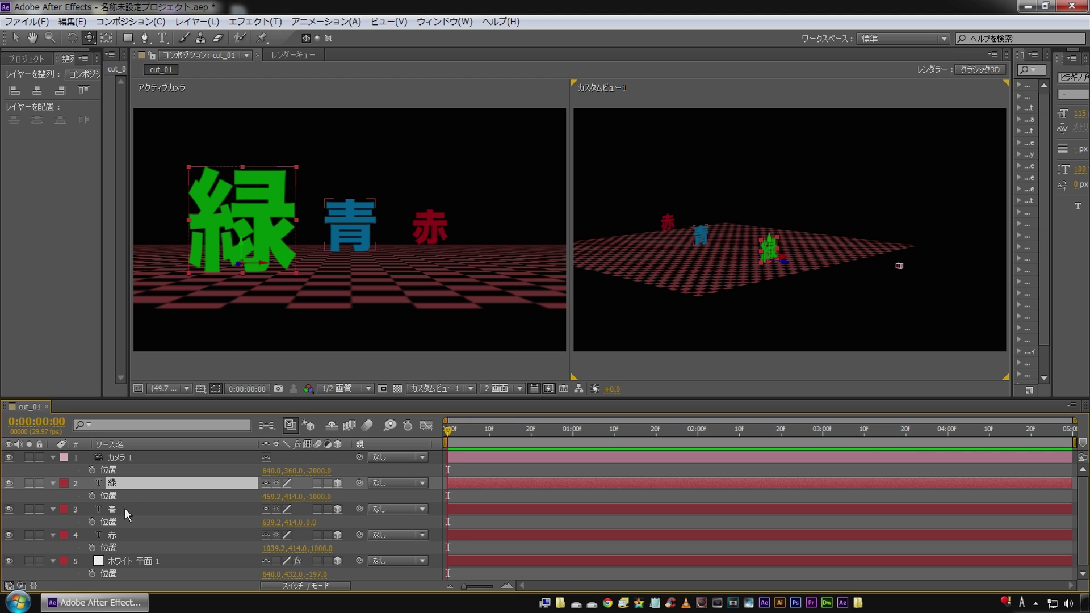
left_click(123, 509)
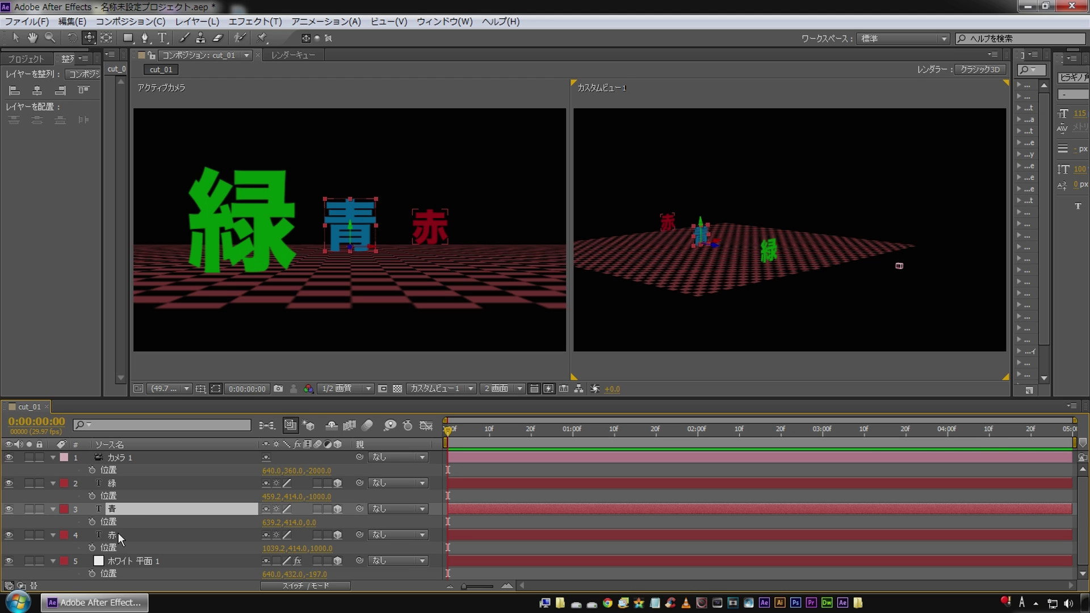
left_click(118, 533)
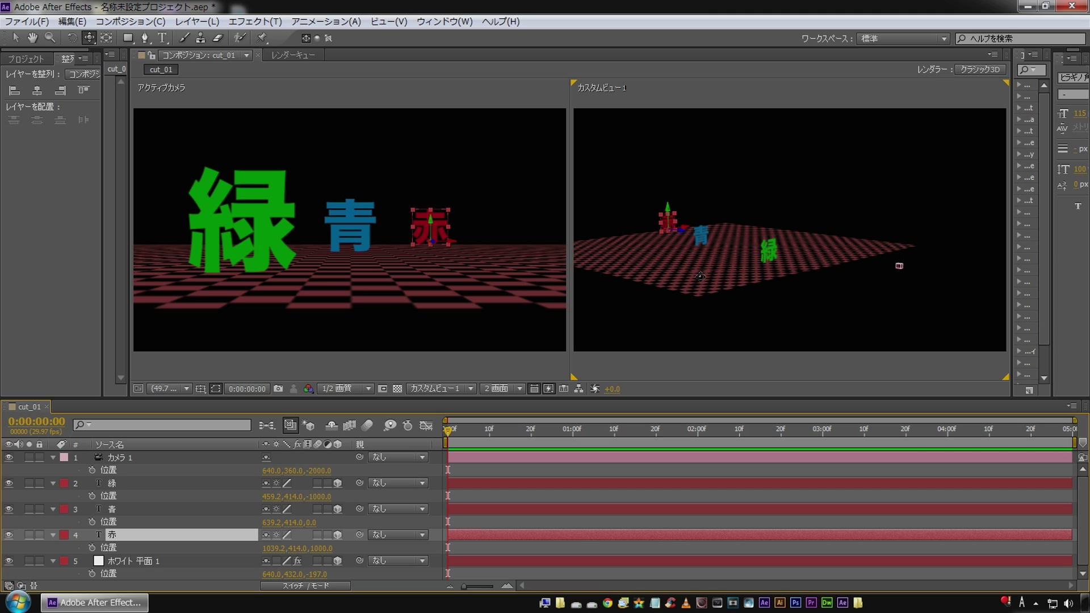
left_click(531, 496)
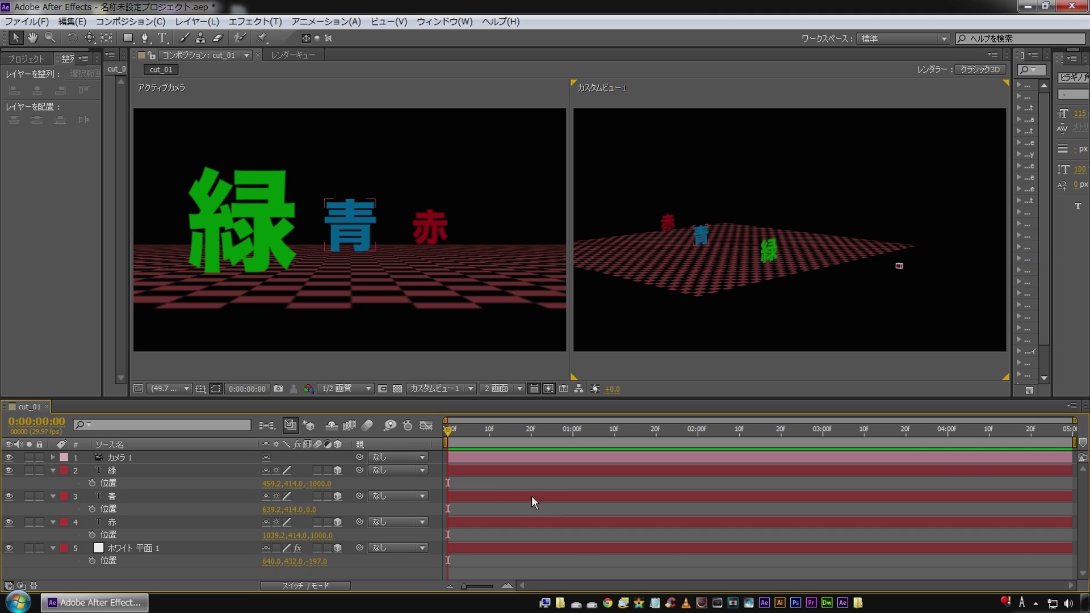
Expand Camera 1's transform and try point-of-interest changes, reverting them
left_click(127, 456)
left_click(53, 457)
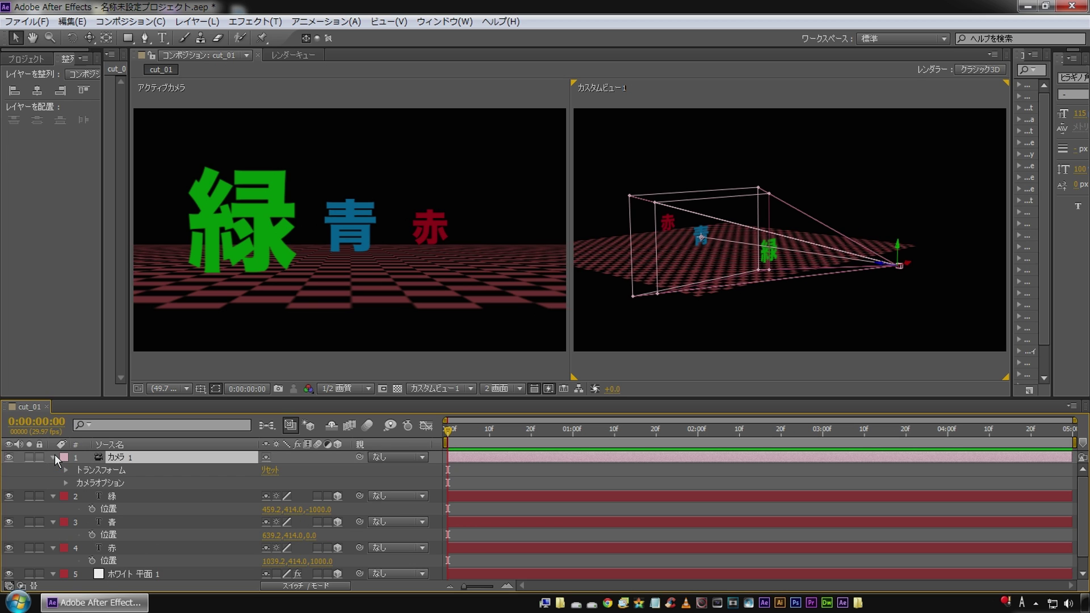
left_click(65, 470)
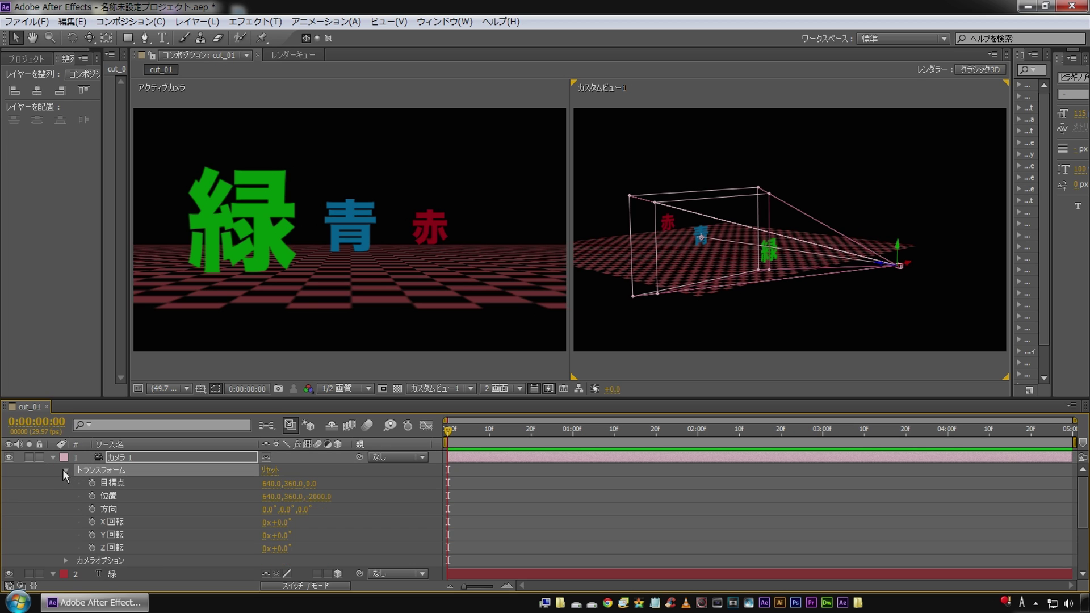
mouse_move(268, 484)
left_mouse_down()
mouse_move(460, 444)
mouse_move(170, 476)
mouse_move(108, 465)
mouse_move(390, 466)
mouse_move(159, 466)
left_mouse_up()
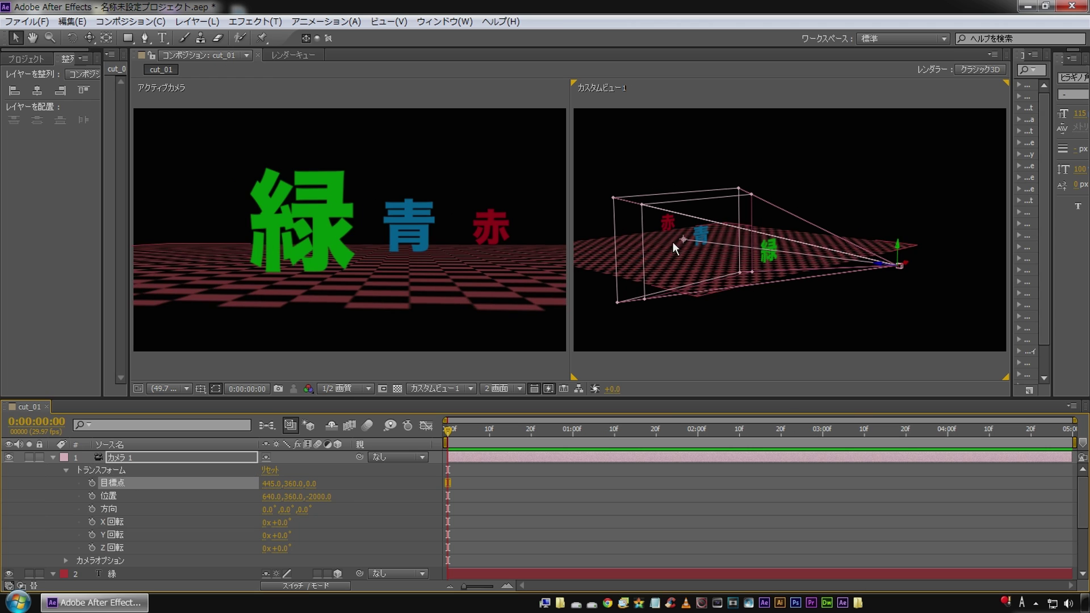
key("ctrl+z")
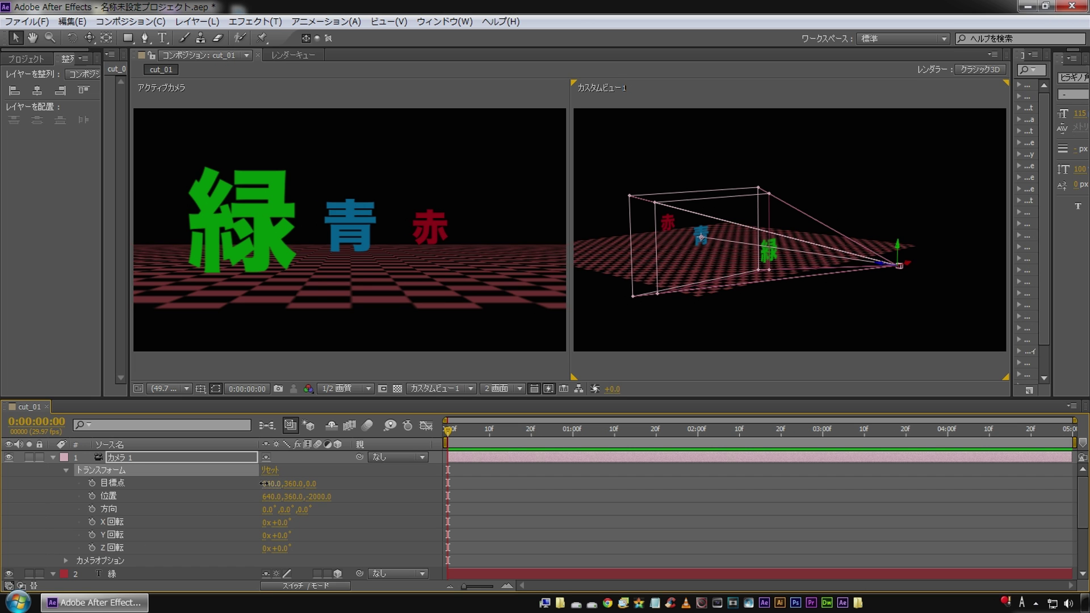
left_click_drag(273, 484, 450, 467)
left_click_drag(700, 237, 744, 239)
key("ctrl+z")
Scrub Camera 1's Position X, settling it around 475
left_click_drag(267, 497, 629, 498)
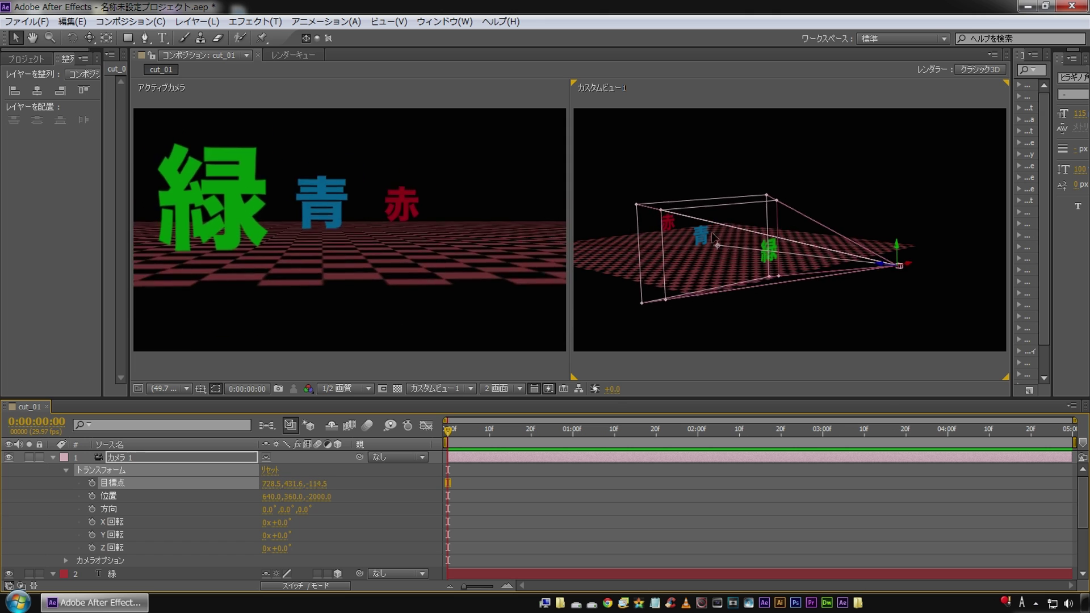
left_click(629, 498)
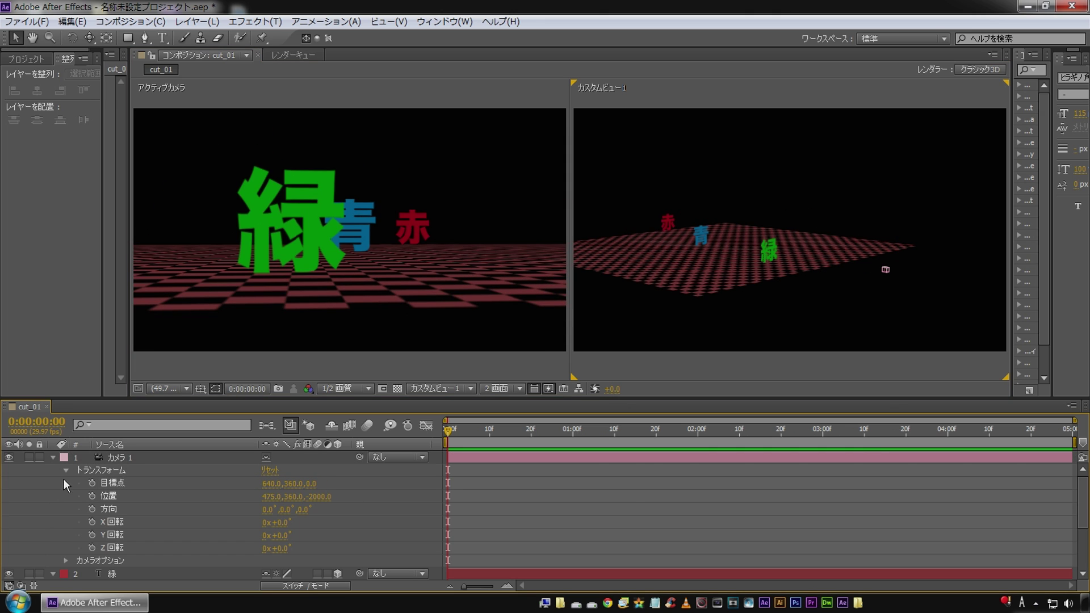
left_click(126, 455)
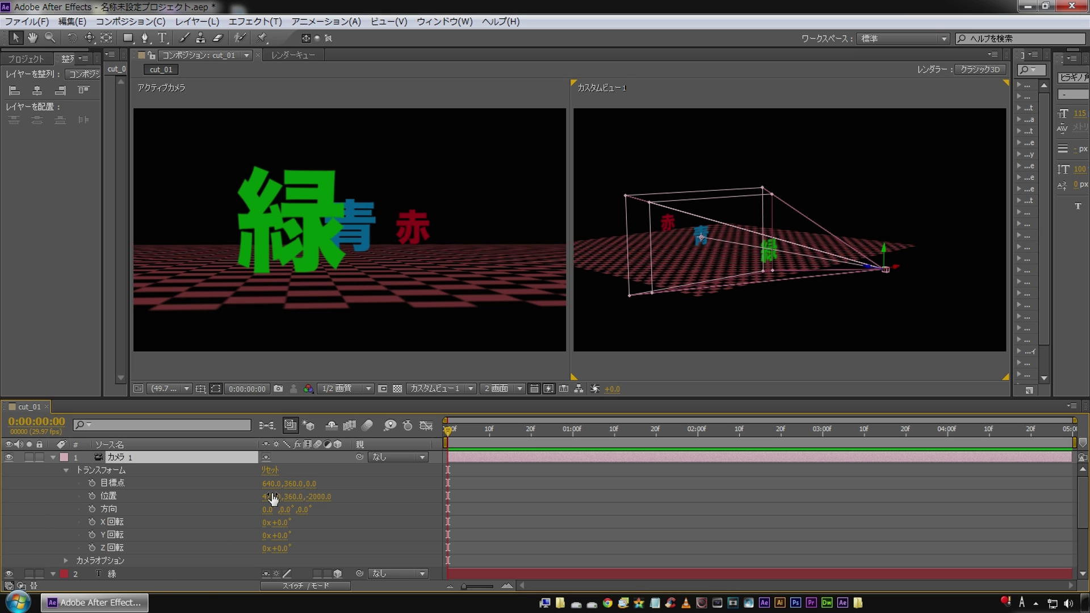
left_click_drag(271, 494, 215, 496)
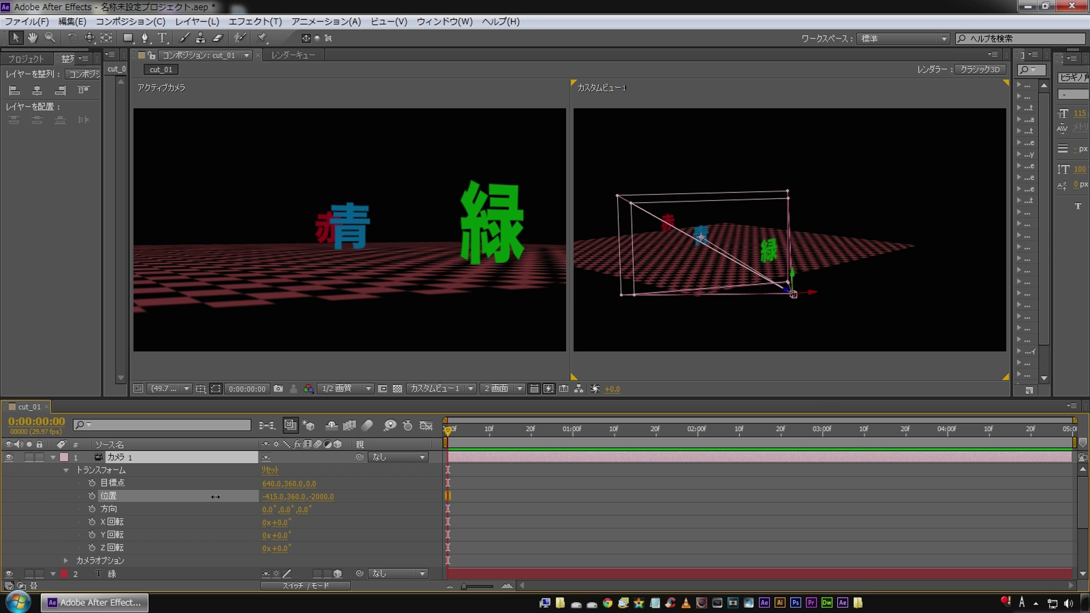
mouse_move(215, 496)
left_mouse_down()
mouse_move(282, 492)
mouse_move(251, 489)
mouse_move(271, 487)
left_mouse_up()
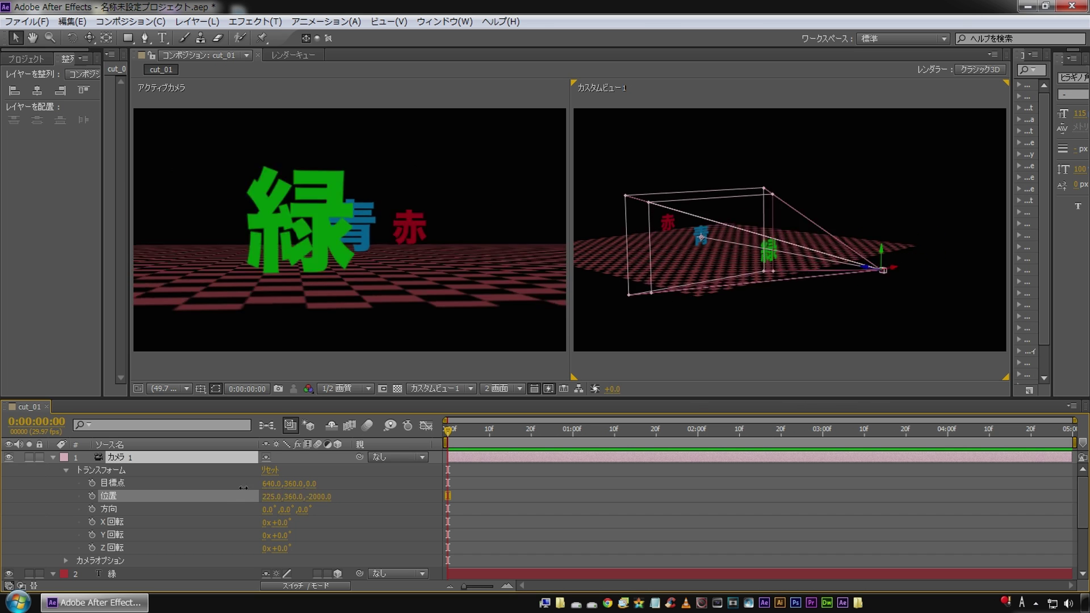
left_click_drag(272, 487, 180, 509)
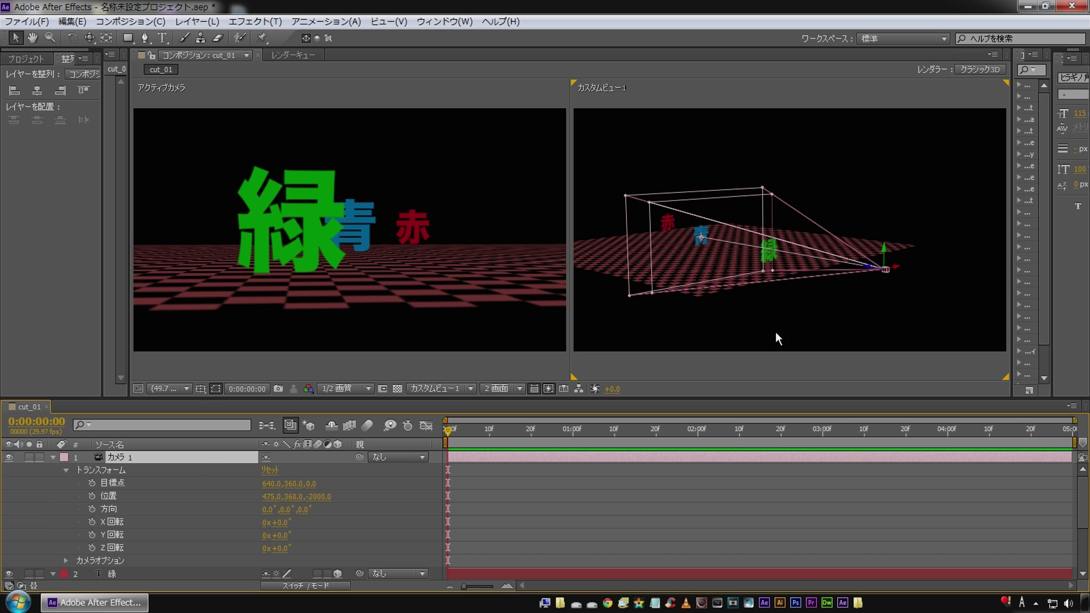
Reframe the kanji by dragging the camera, then keyframe Point of Interest and Position at frame 0
mouse_move(901, 273)
left_mouse_down()
mouse_move(910, 272)
mouse_move(876, 263)
mouse_move(971, 260)
mouse_move(853, 262)
left_mouse_up()
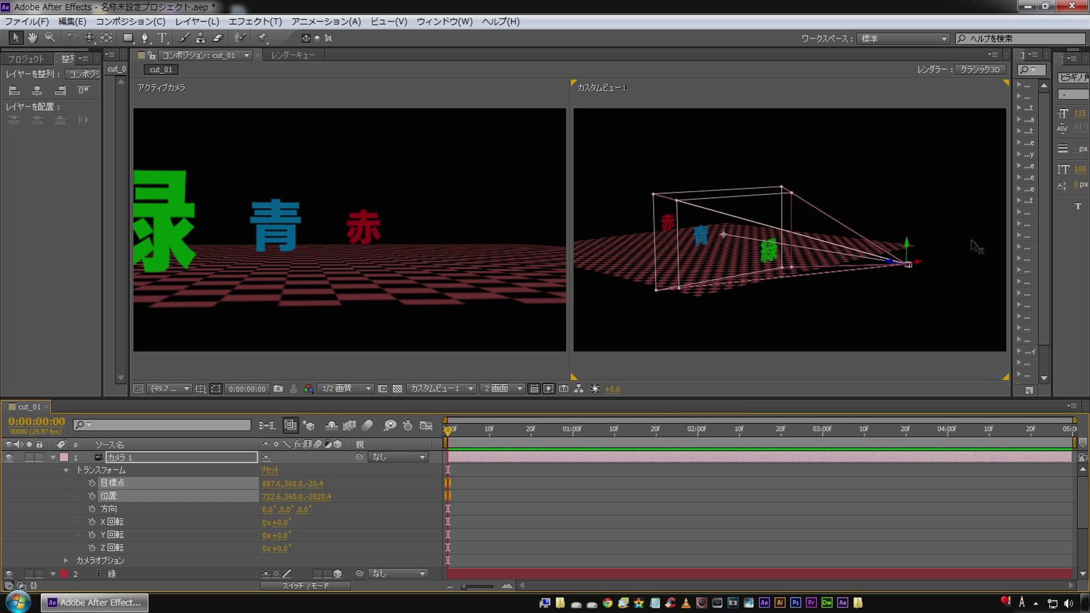
mouse_move(853, 263)
left_mouse_down()
mouse_move(918, 254)
mouse_move(836, 264)
mouse_move(896, 264)
left_mouse_up()
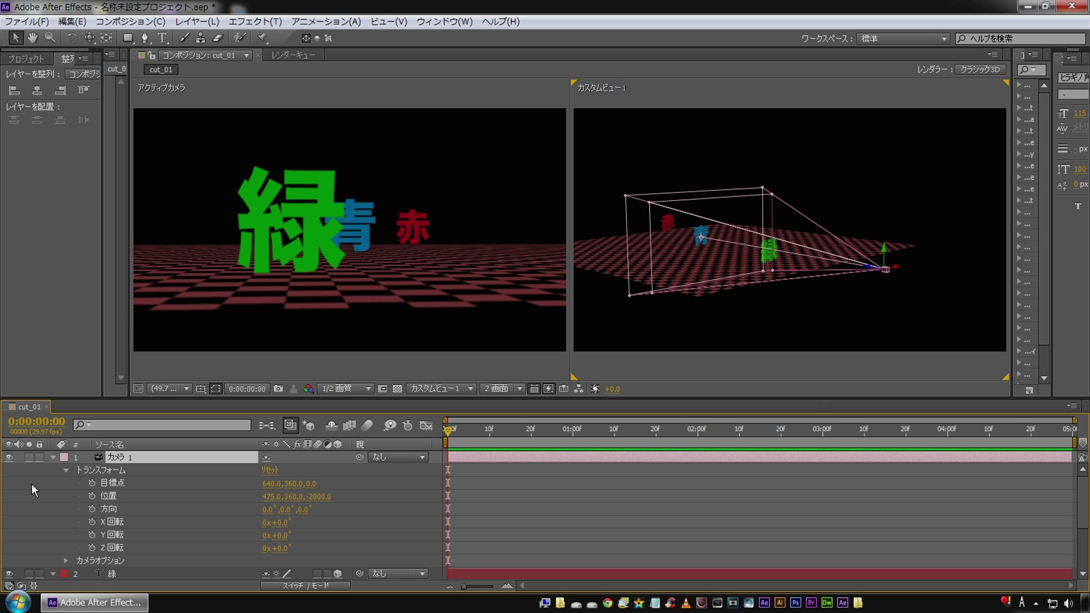
mouse_move(810, 309)
left_mouse_down()
mouse_move(823, 296)
mouse_move(913, 285)
left_mouse_up()
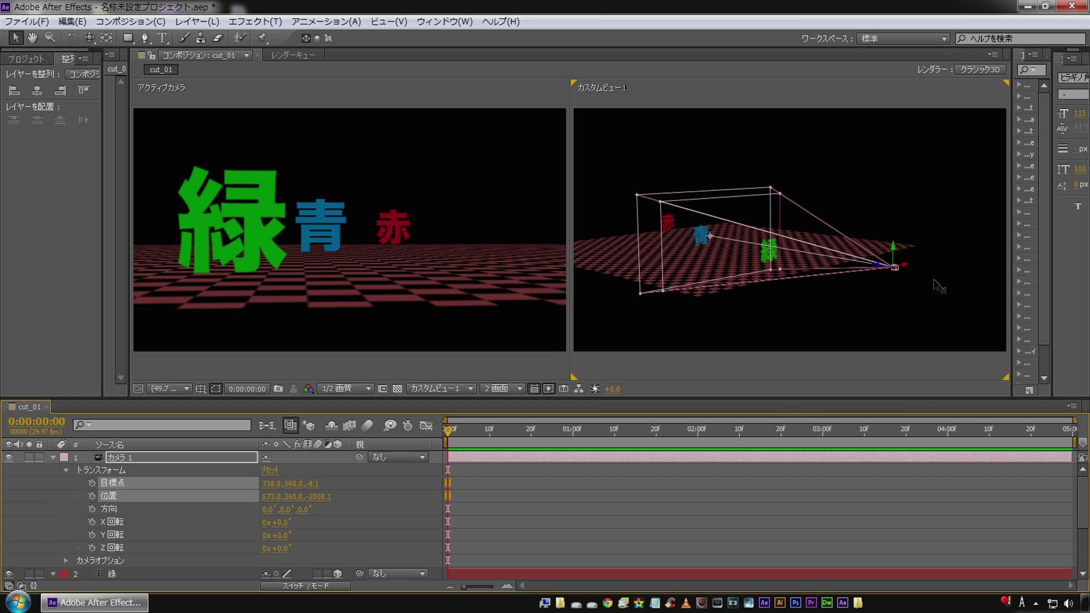
left_click(92, 482)
left_click(92, 495)
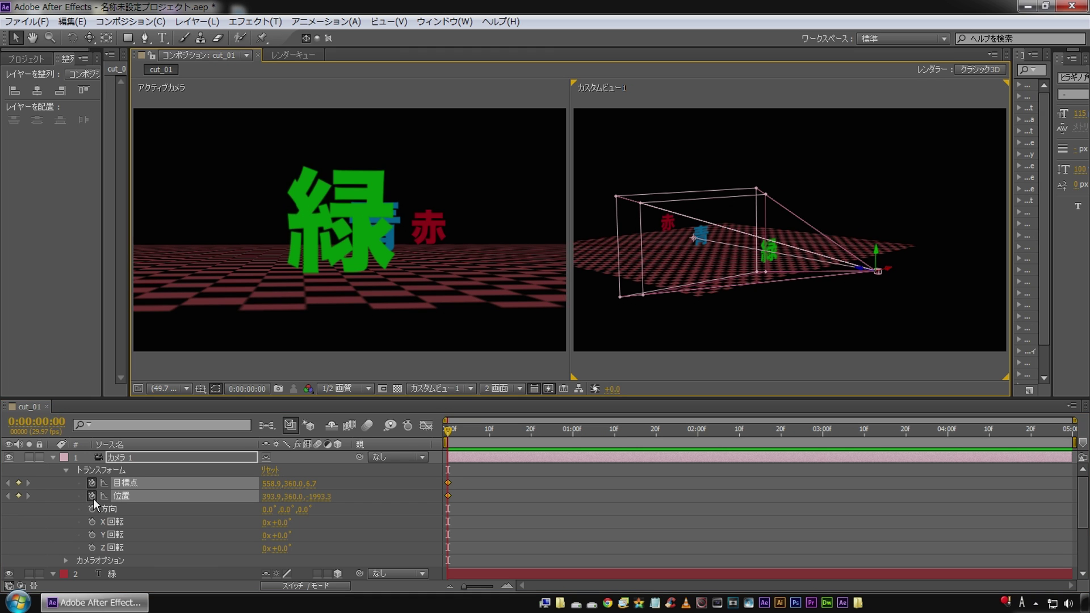
Add a second camera position at 1:11 and preview the move
left_click_drag(601, 429, 618, 432)
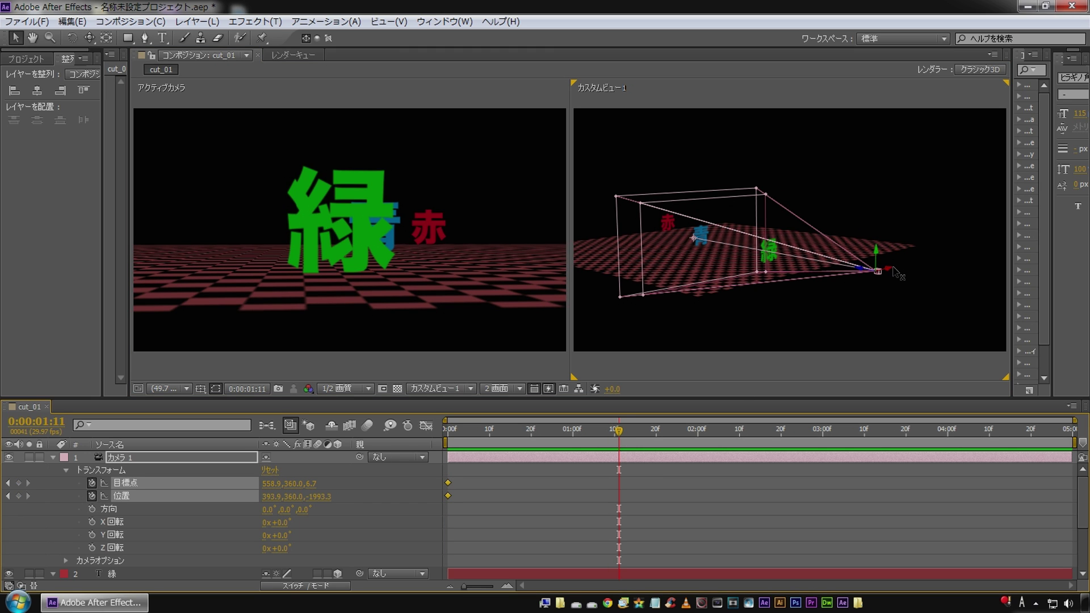
left_click_drag(896, 274, 973, 259)
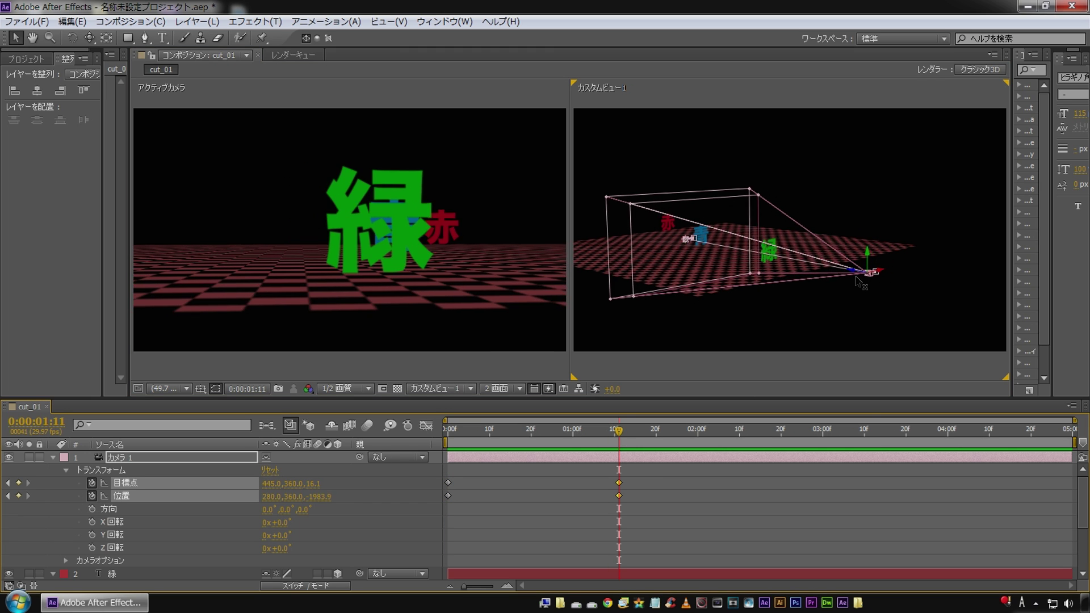
left_click(775, 498)
key("space")
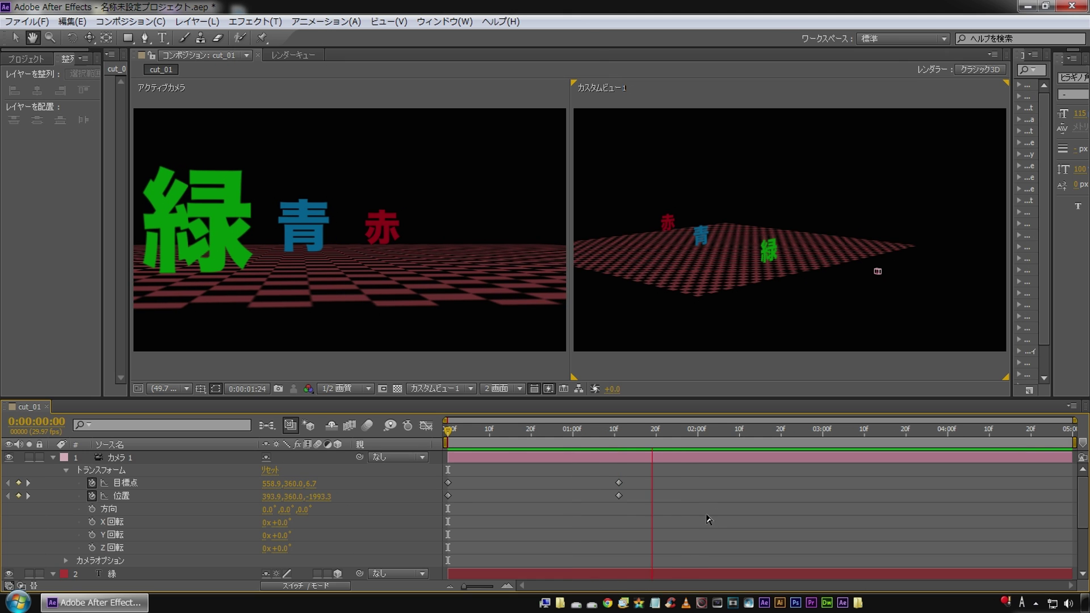
key("space")
key("space")
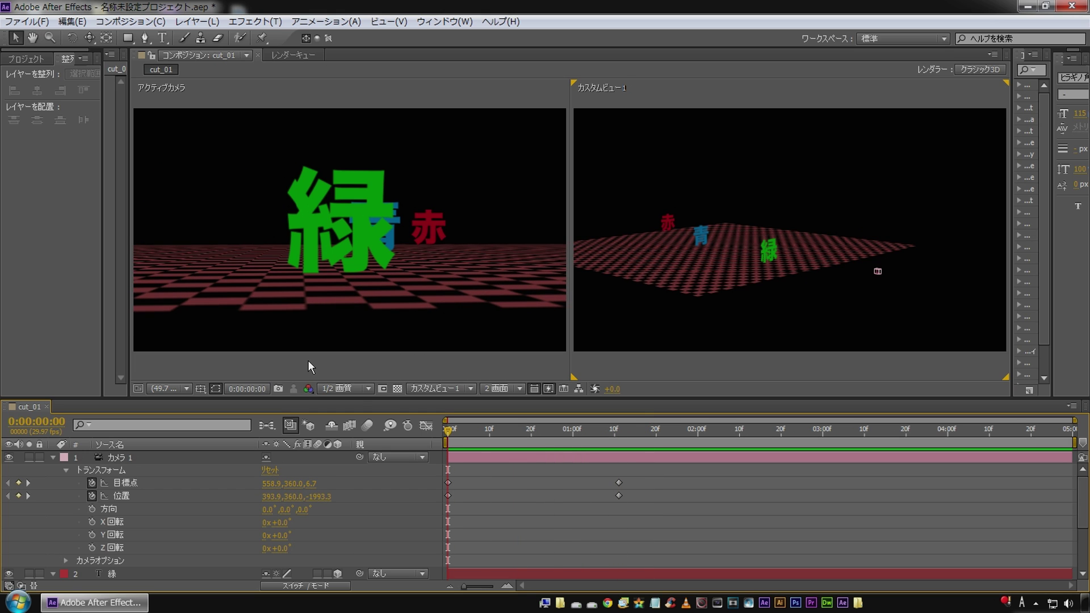
Delete all of the camera's keyframes
left_click_drag(647, 475, 446, 515)
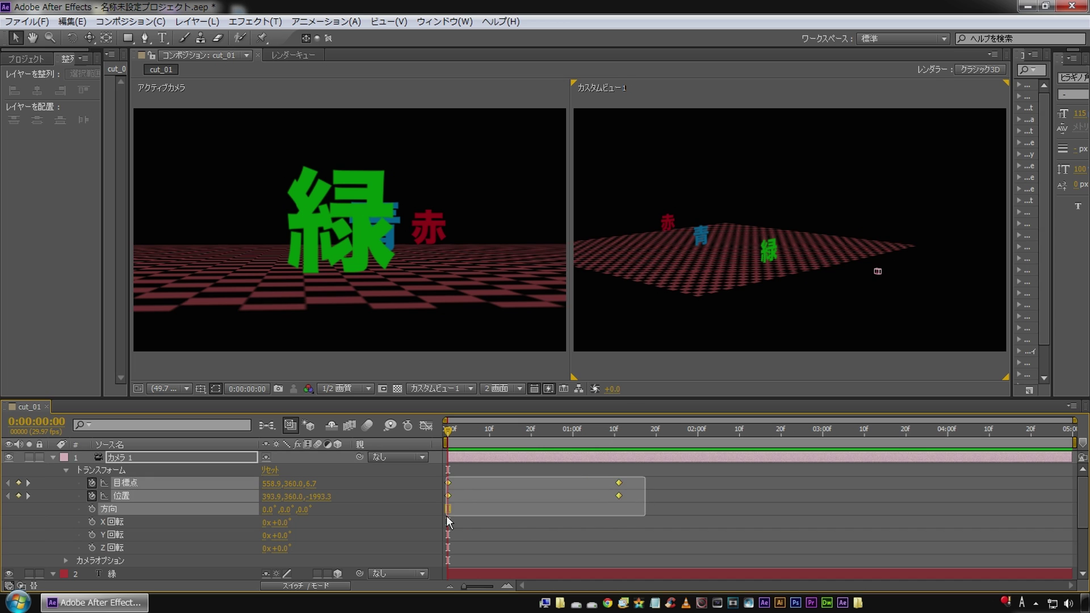
key("Delete")
key("F2")
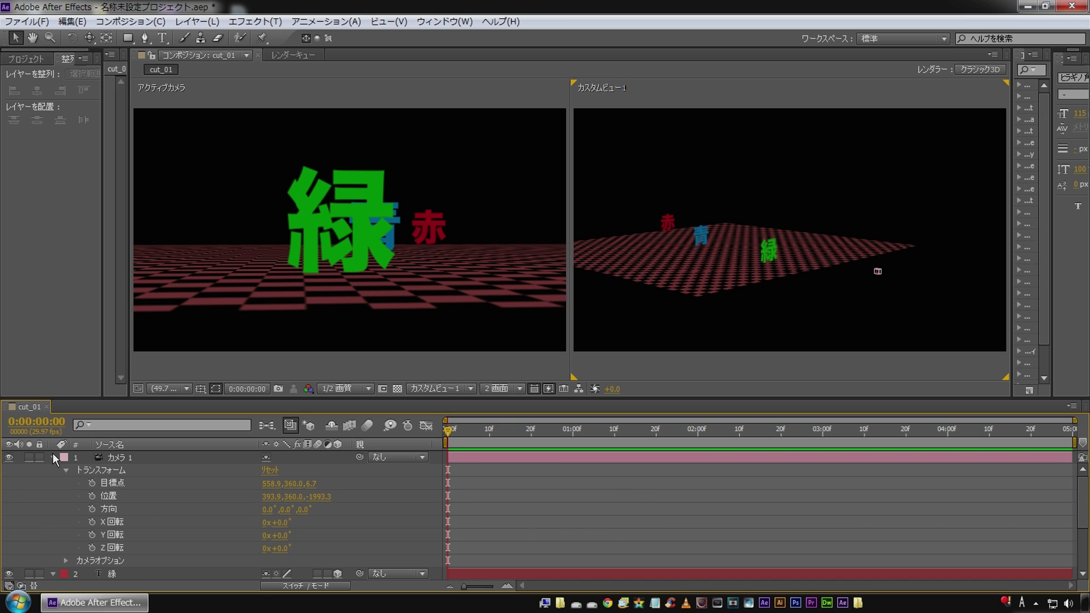
Add a new Null Object named camcon and make it a 3D layer
left_click(53, 457)
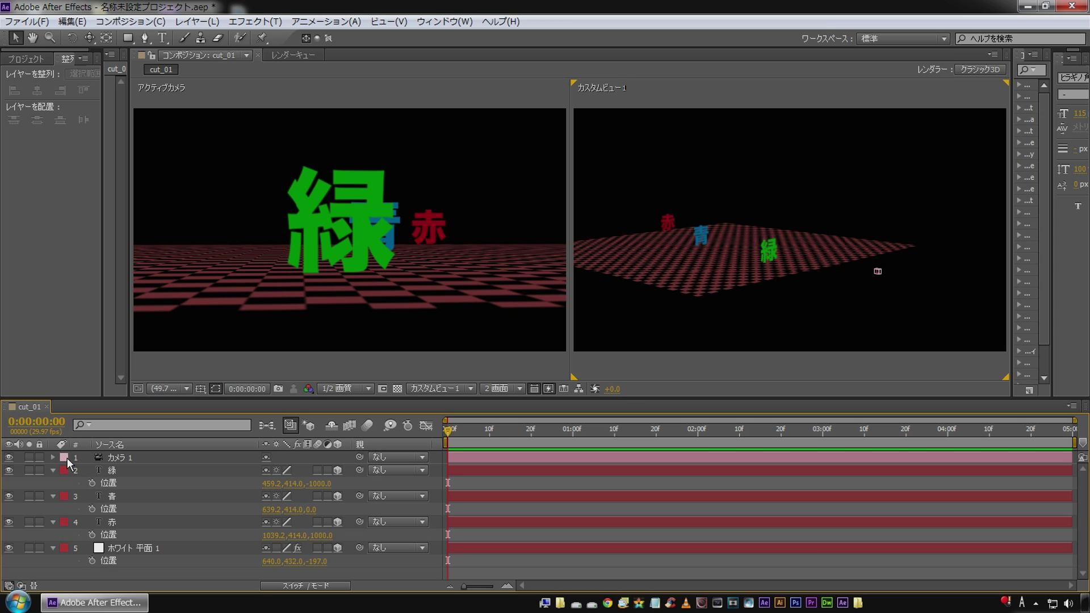
right_click(150, 575)
mouse_move(256, 430)
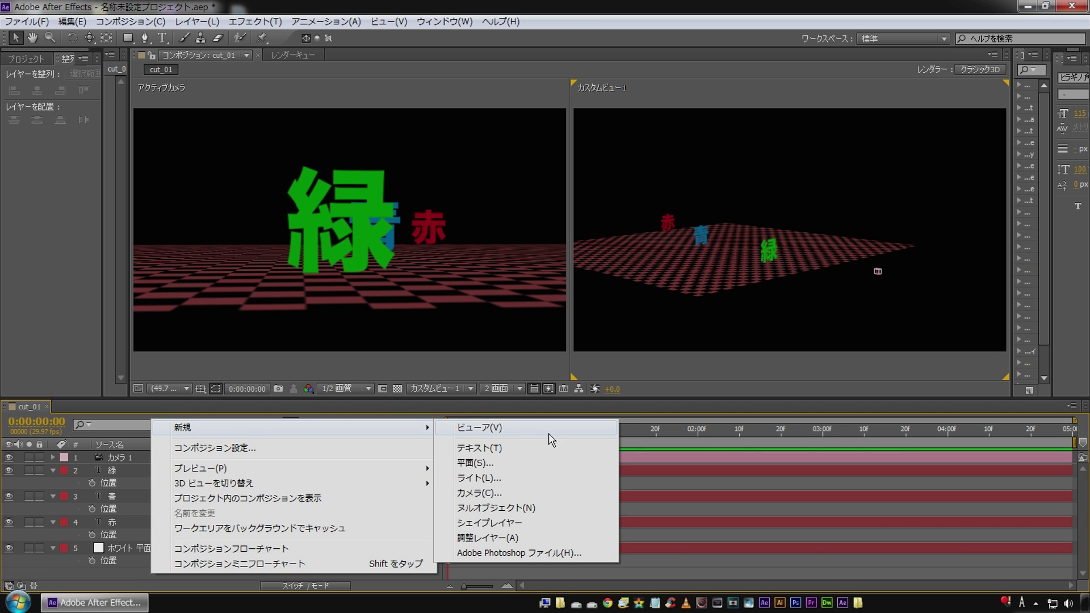
left_click(494, 507)
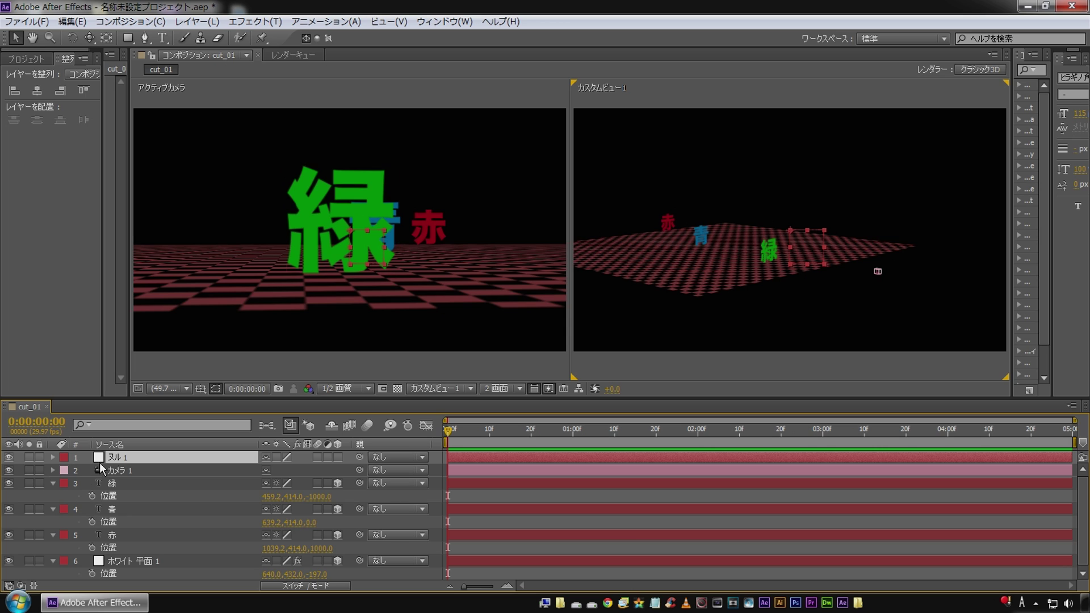
key("Return")
type("camcon")
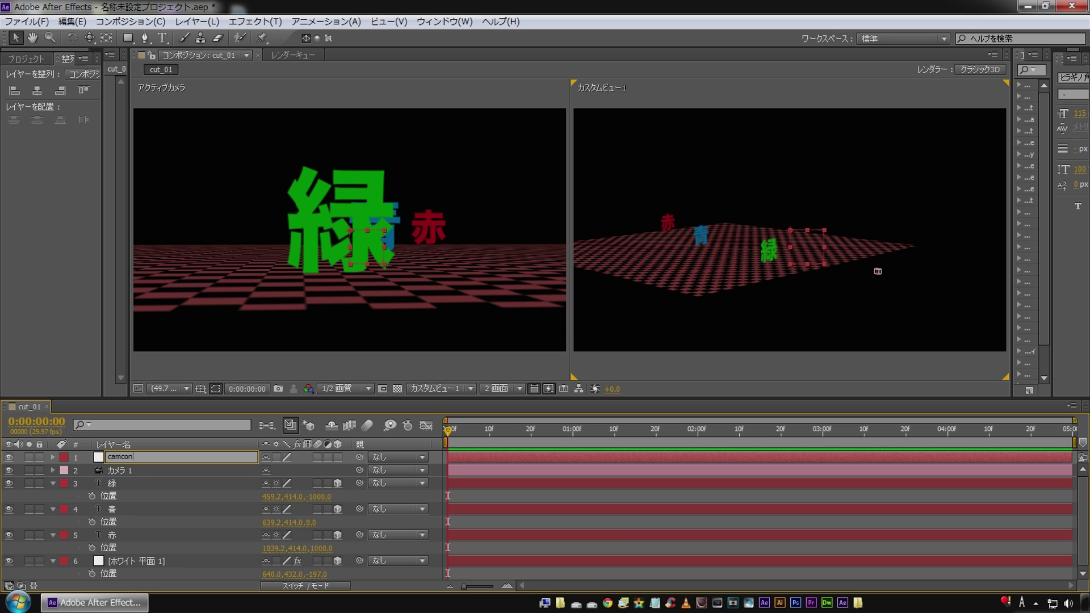
key("Return")
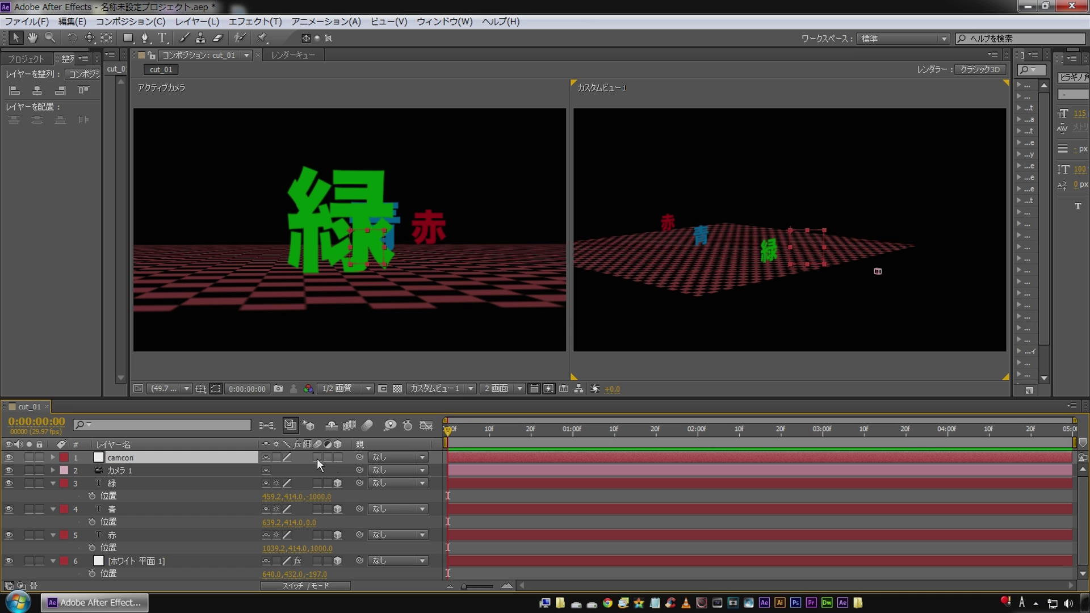
left_click(340, 456)
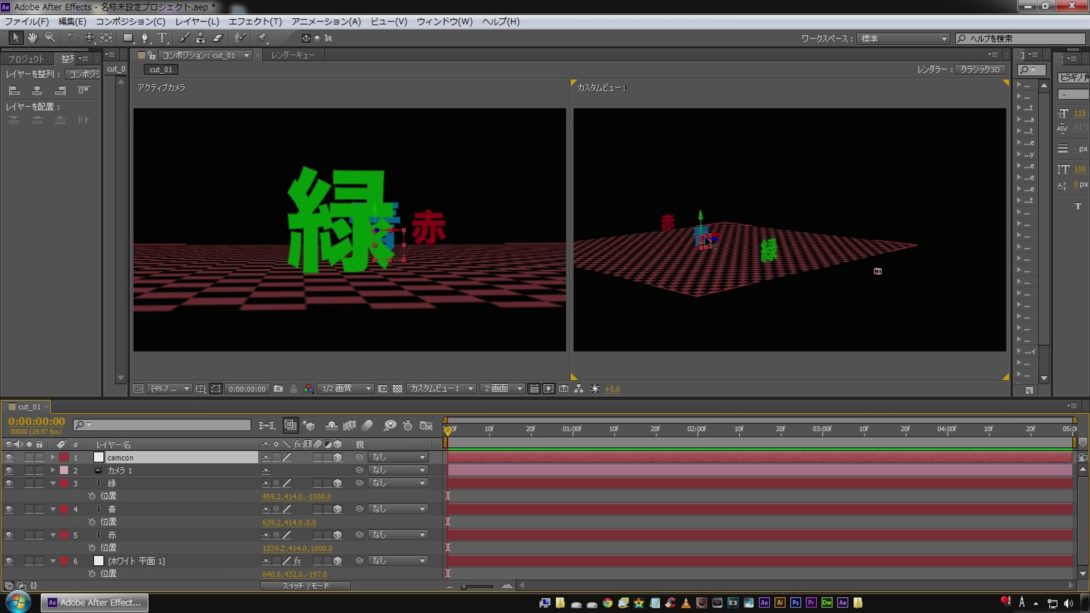
Parent Camera 1 to camcon and slide camcon's X position to test it
left_click(136, 471)
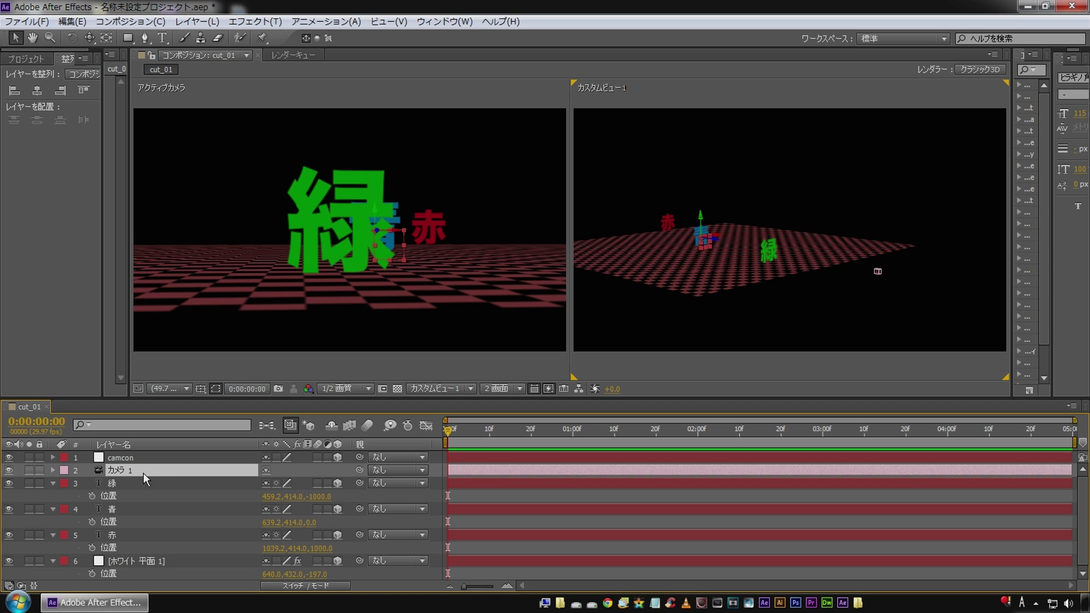
left_click_drag(359, 470, 134, 457)
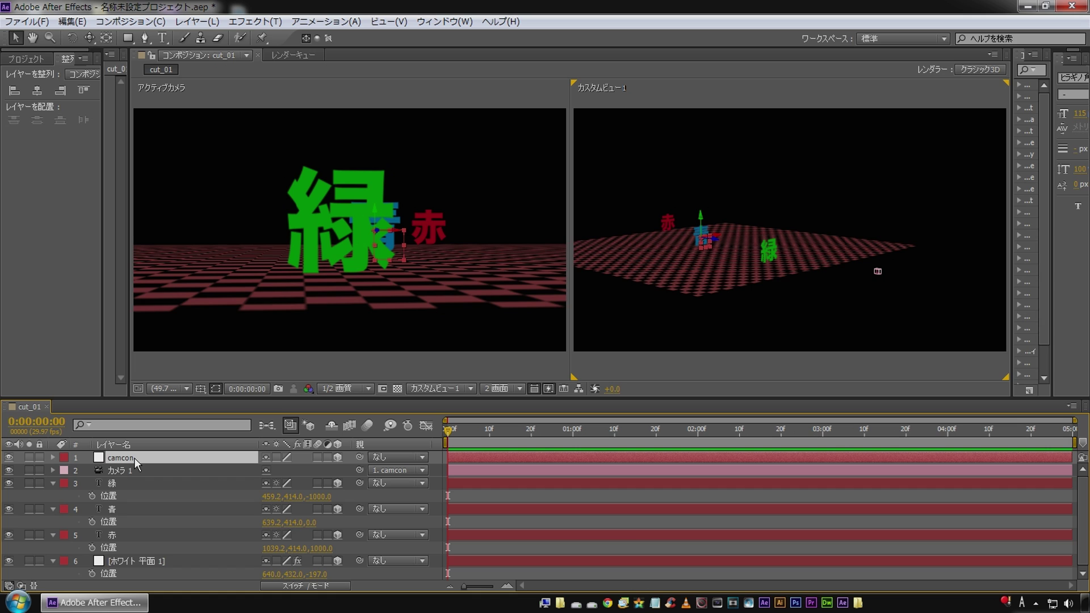
key("p")
mouse_move(269, 474)
left_mouse_down()
mouse_move(432, 457)
mouse_move(56, 463)
mouse_move(271, 474)
mouse_move(425, 463)
mouse_move(248, 463)
mouse_move(423, 467)
left_mouse_up()
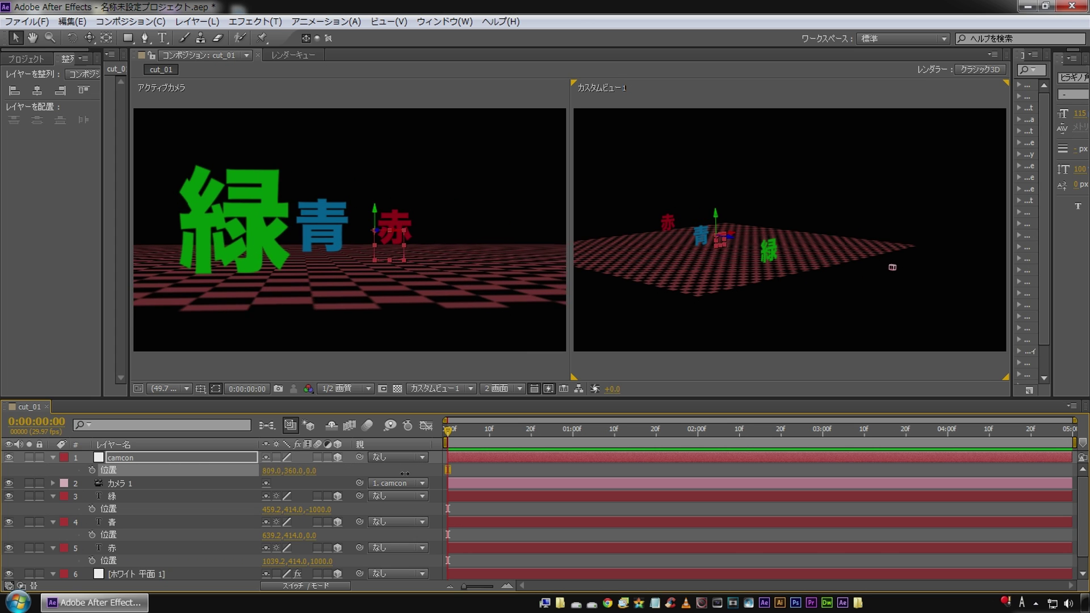
Nudge camcon's position, then expand Camera 1's transform properties
left_click_drag(422, 467, 397, 467)
left_click(134, 482)
left_click(116, 470)
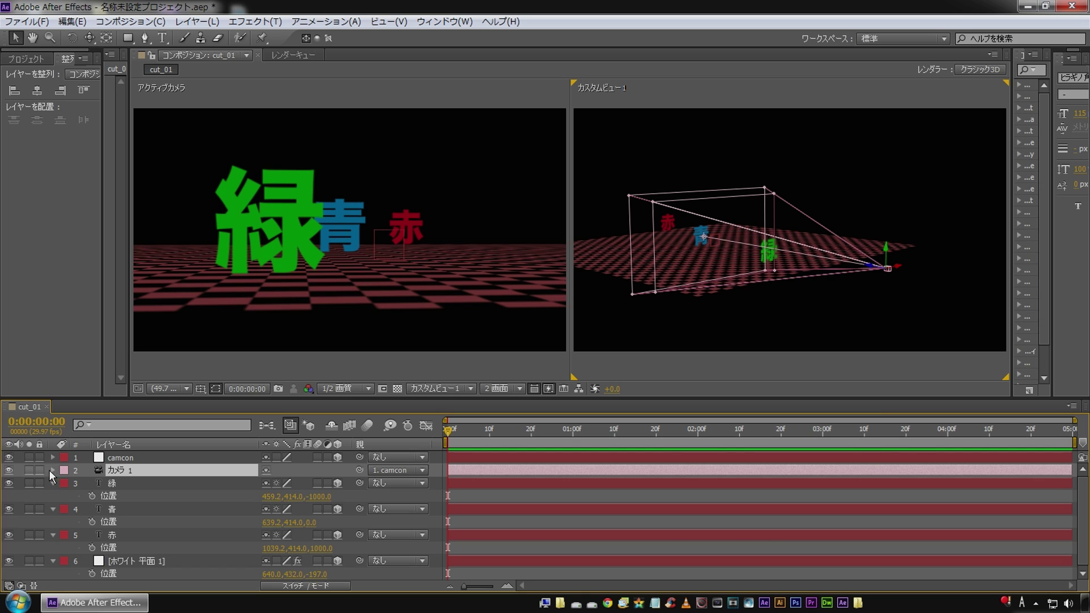
left_click(53, 456)
left_click(49, 455)
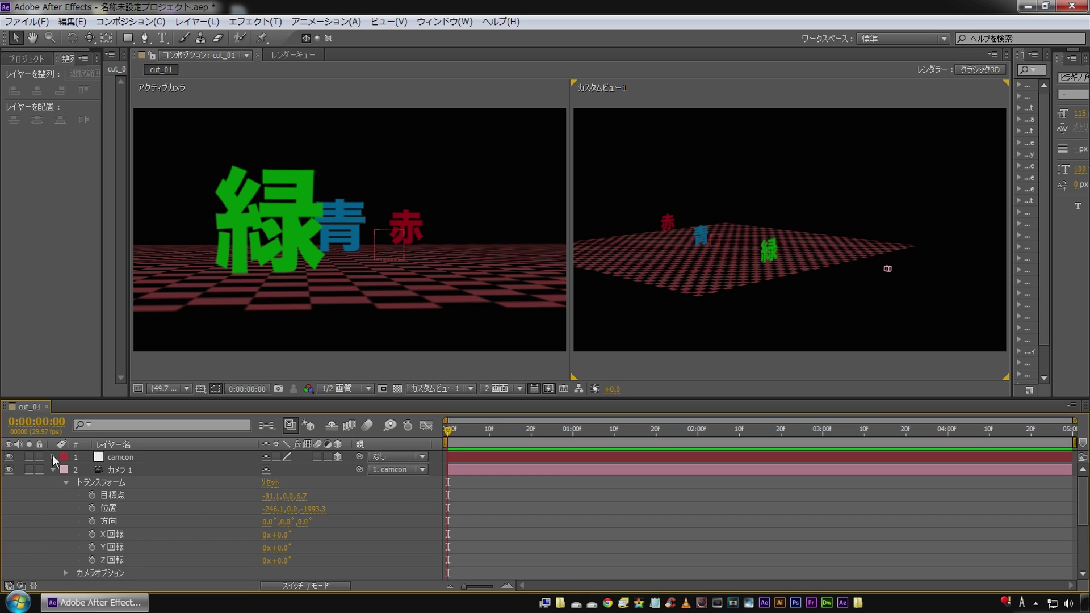
left_click(53, 457)
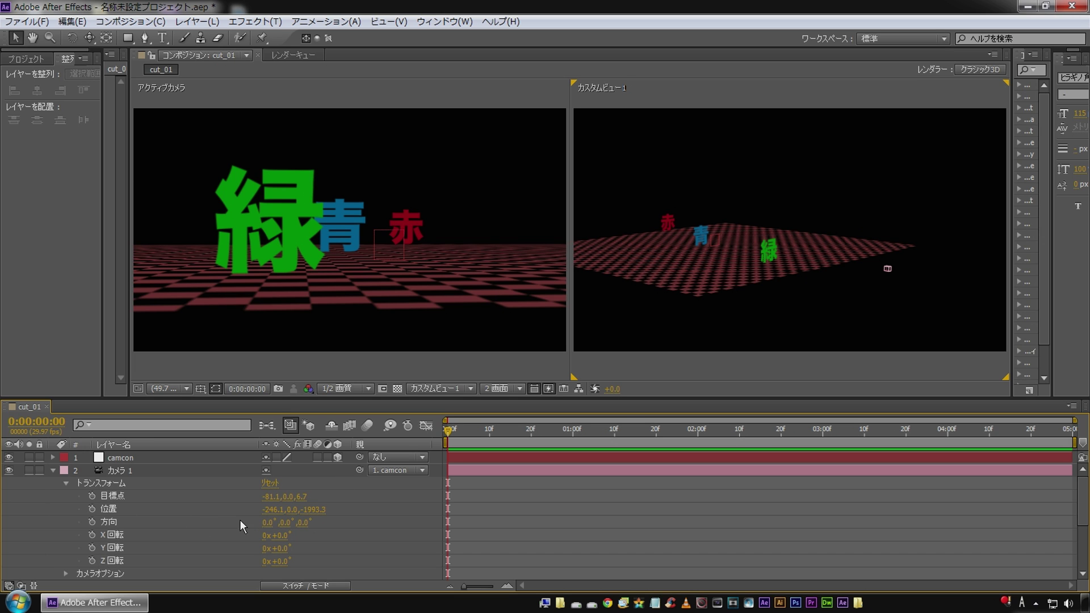
Experiment with the camera's orientation and rotation, restoring Z Rotation to 0°
mouse_move(267, 522)
left_mouse_down()
mouse_move(336, 550)
mouse_move(276, 529)
mouse_move(279, 520)
left_mouse_up()
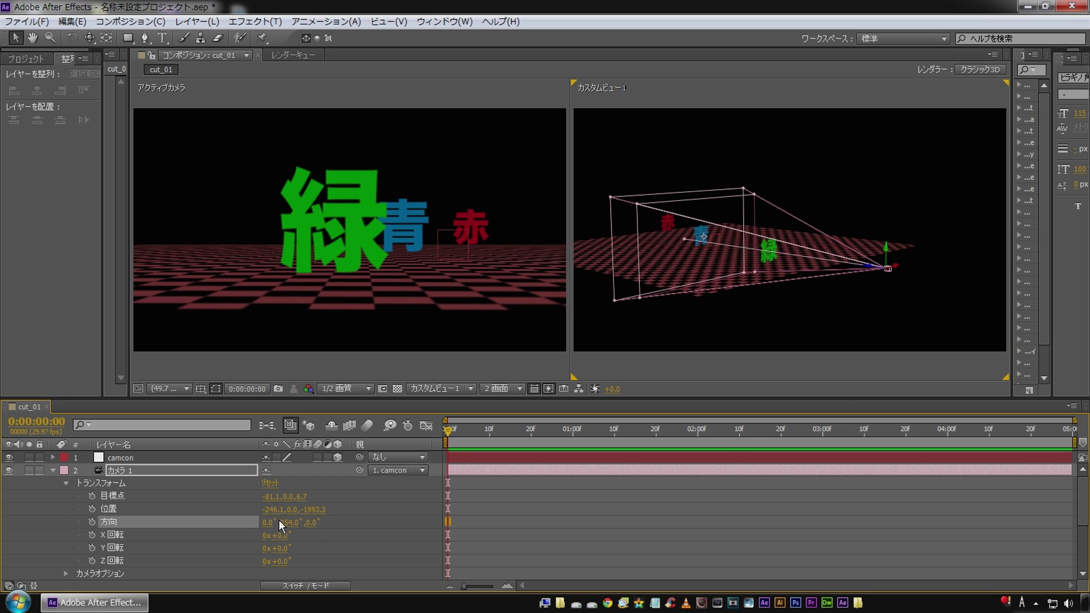
left_click_drag(282, 522, 415, 515)
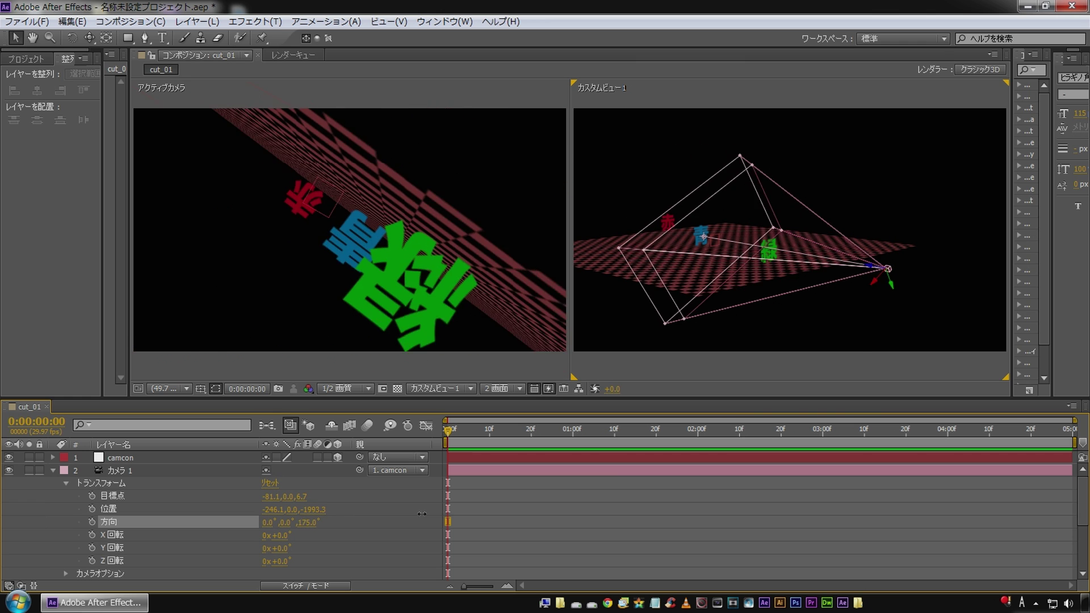
left_click_drag(415, 515, 435, 510)
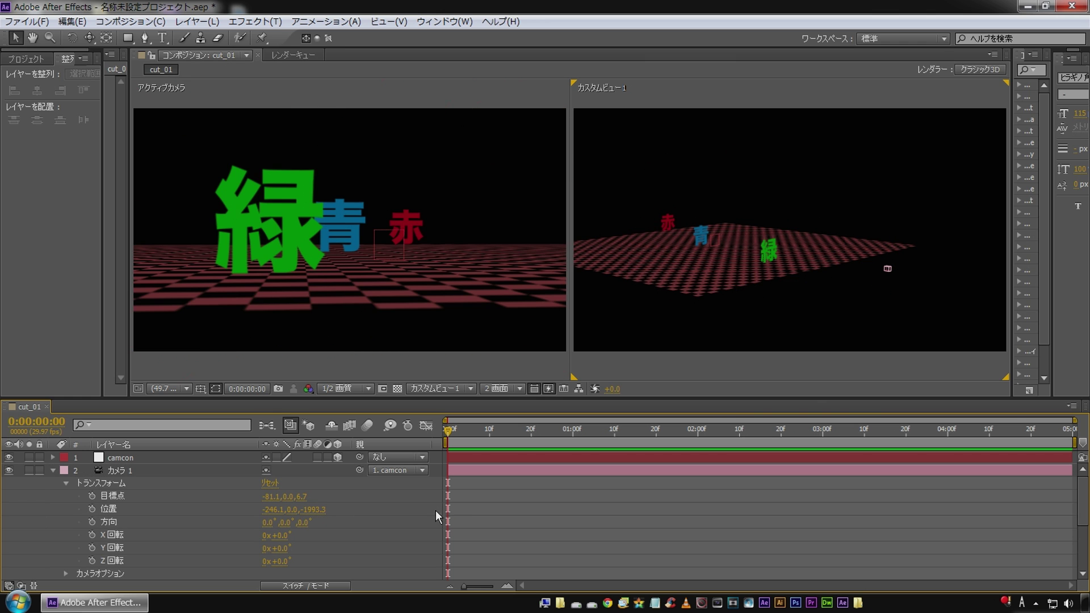
left_click(112, 521)
mouse_move(287, 543)
left_mouse_down()
mouse_move(276, 558)
mouse_move(278, 548)
mouse_move(197, 565)
mouse_move(247, 559)
left_mouse_up()
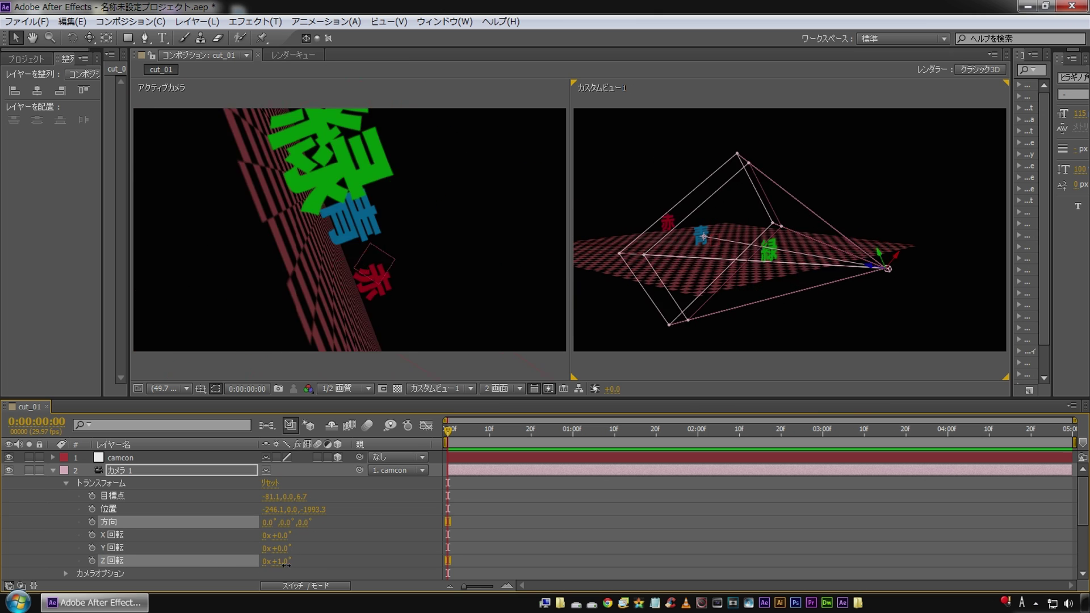
key("ctrl+z")
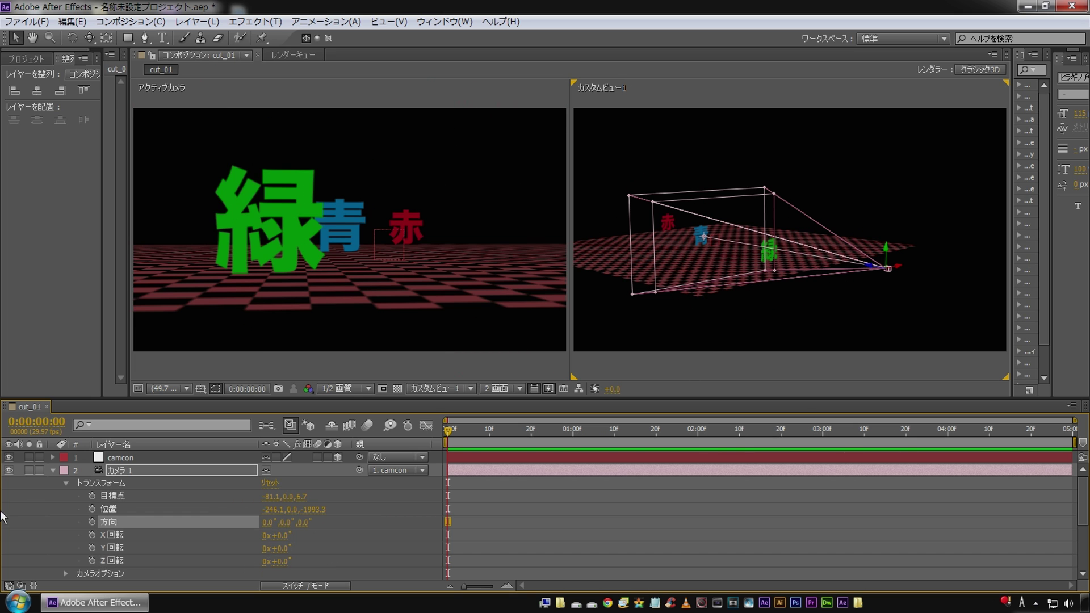
Expand Camera Options and set the camera Zoom to 1717.8
scroll(125, 515, "down", 3)
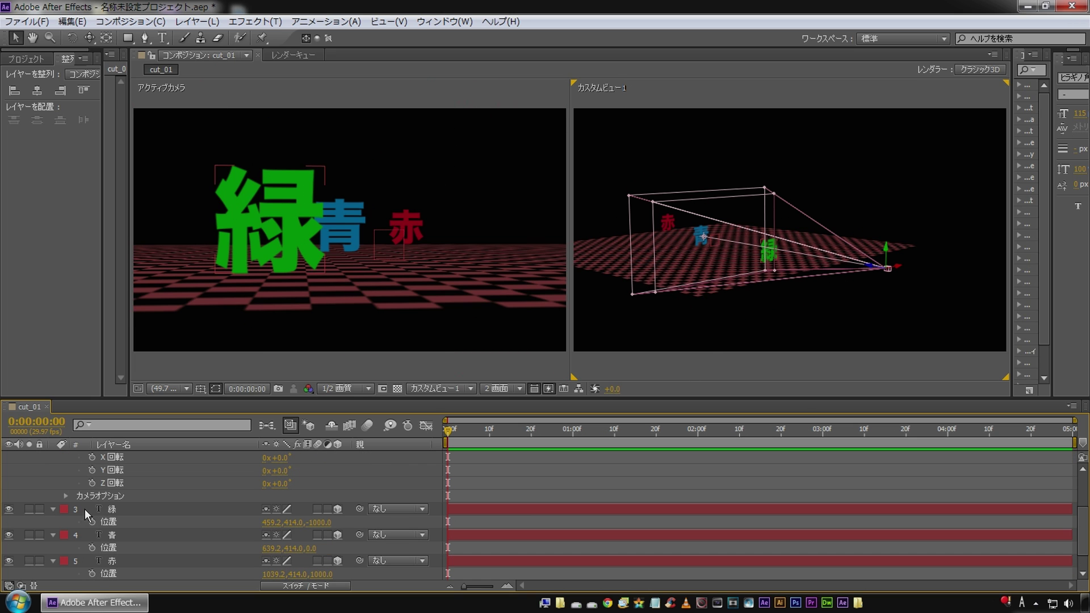
left_click(69, 500)
left_click(66, 496)
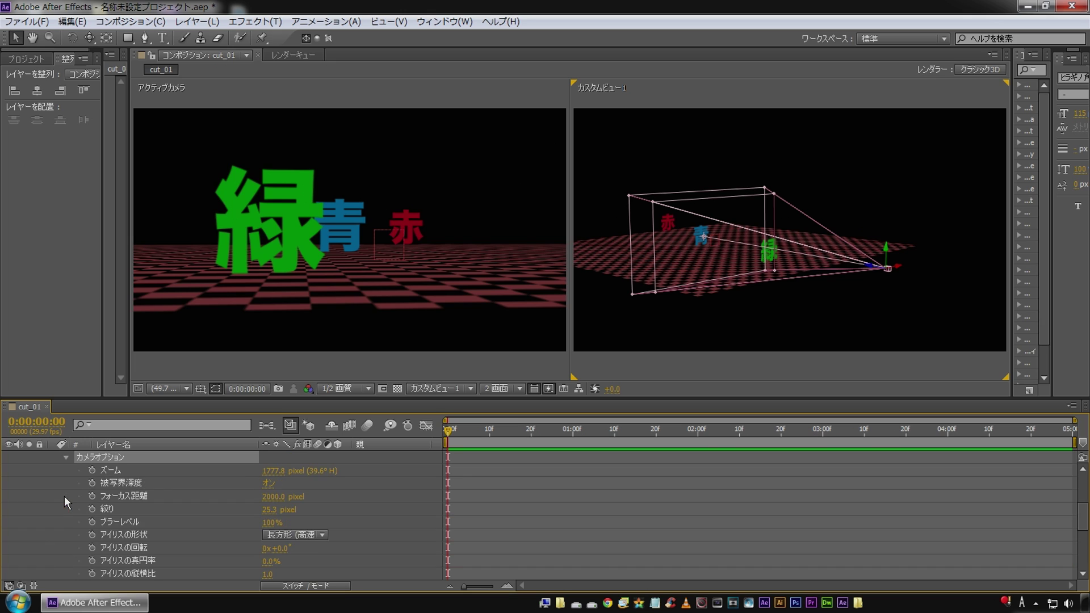
left_click(111, 472)
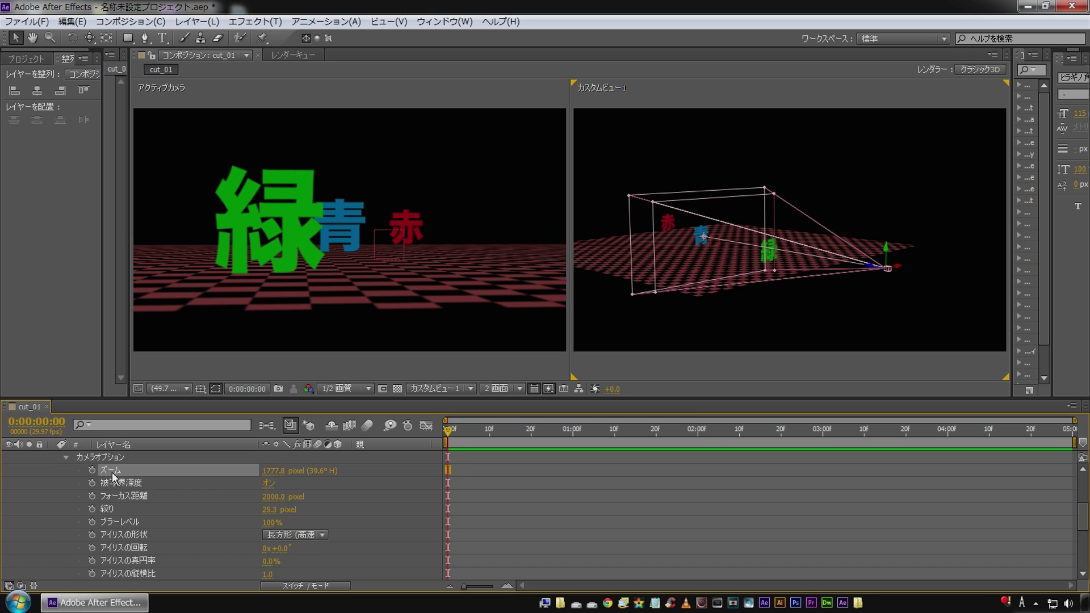
left_click(268, 483)
mouse_move(273, 470)
left_mouse_down()
mouse_move(398, 457)
mouse_move(918, 297)
left_mouse_up()
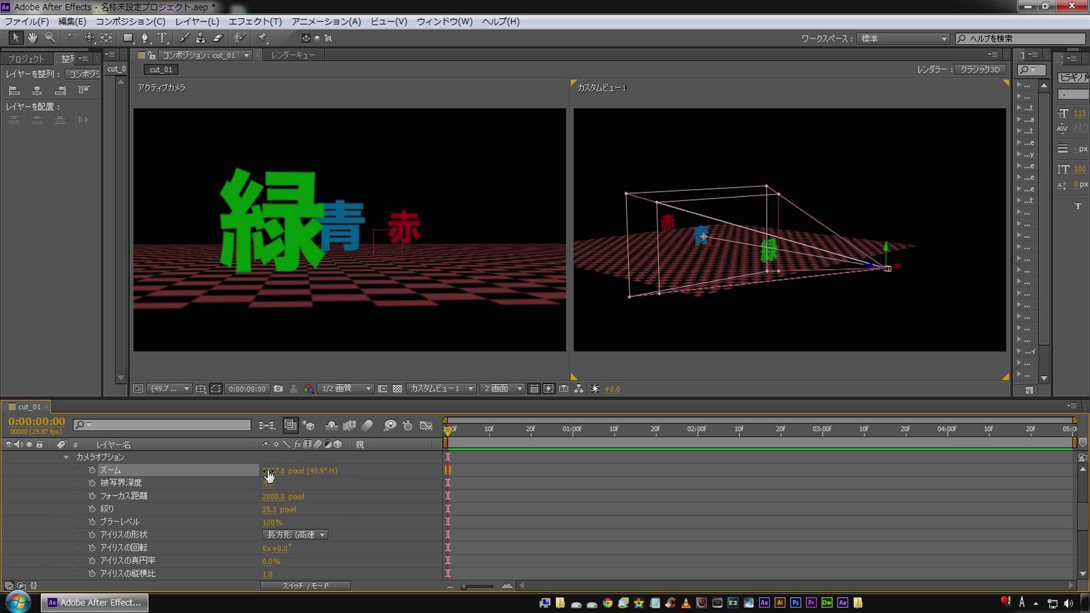
mouse_move(269, 475)
left_mouse_down()
mouse_move(238, 475)
mouse_move(612, 472)
mouse_move(263, 481)
mouse_move(393, 523)
left_mouse_up()
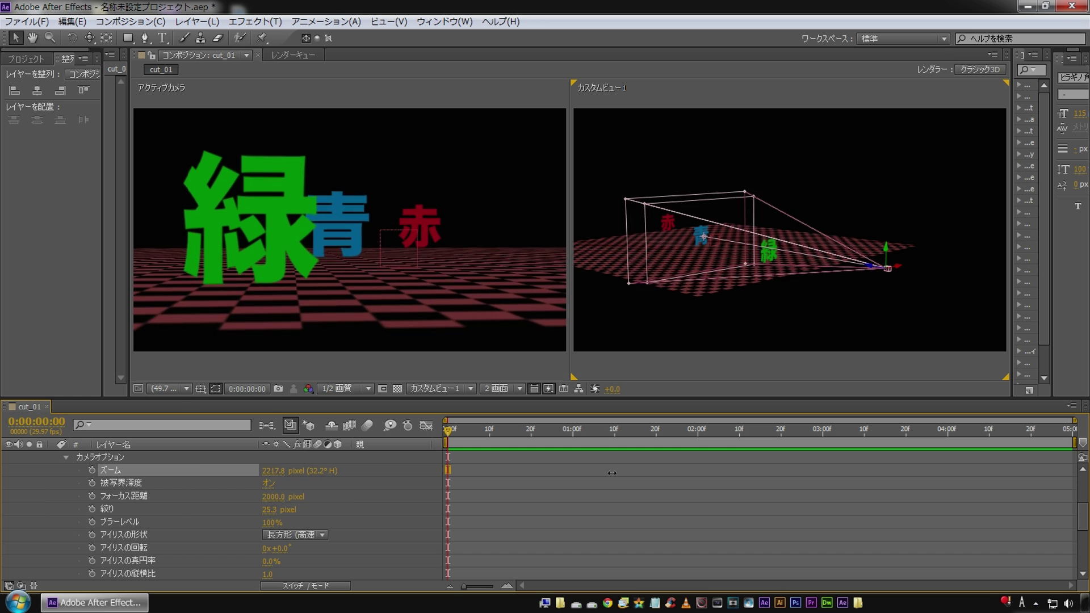
left_click(400, 522)
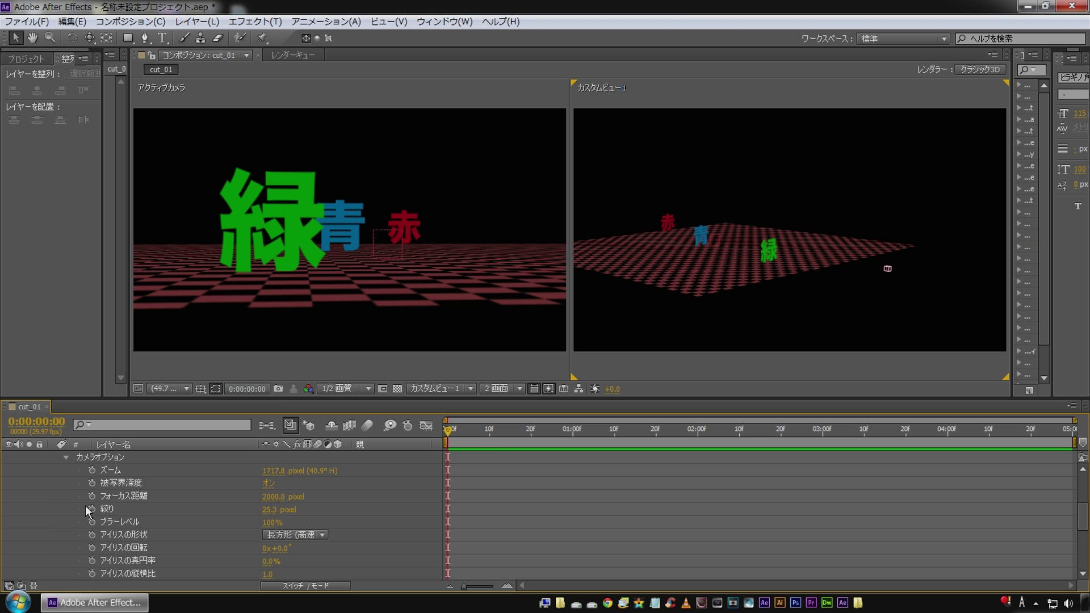
Turn Depth of Field on and set Focus Distance to 1483
left_click(129, 484)
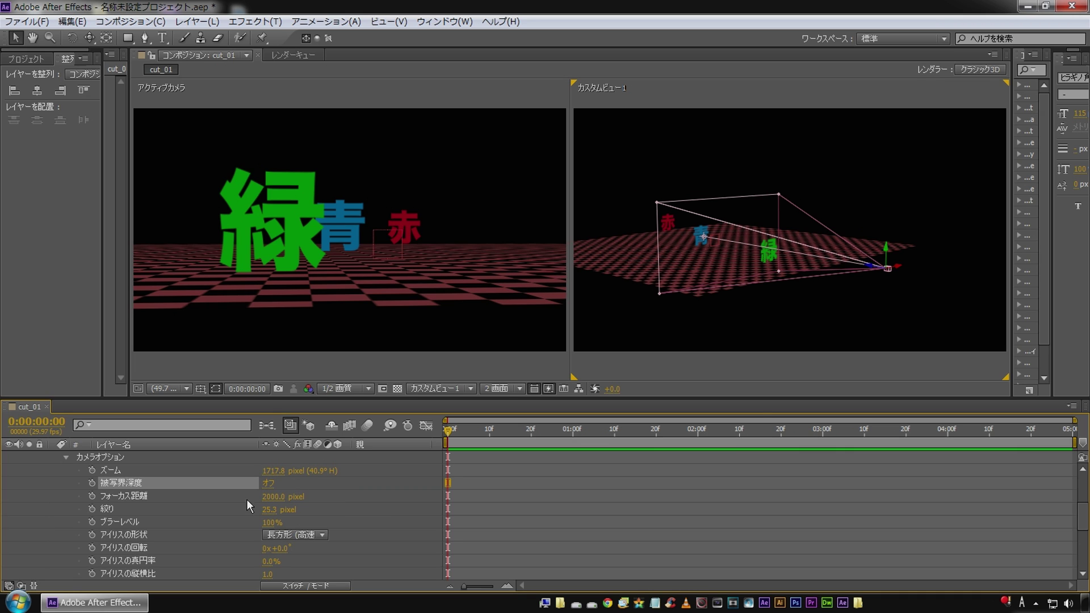
left_click(269, 483)
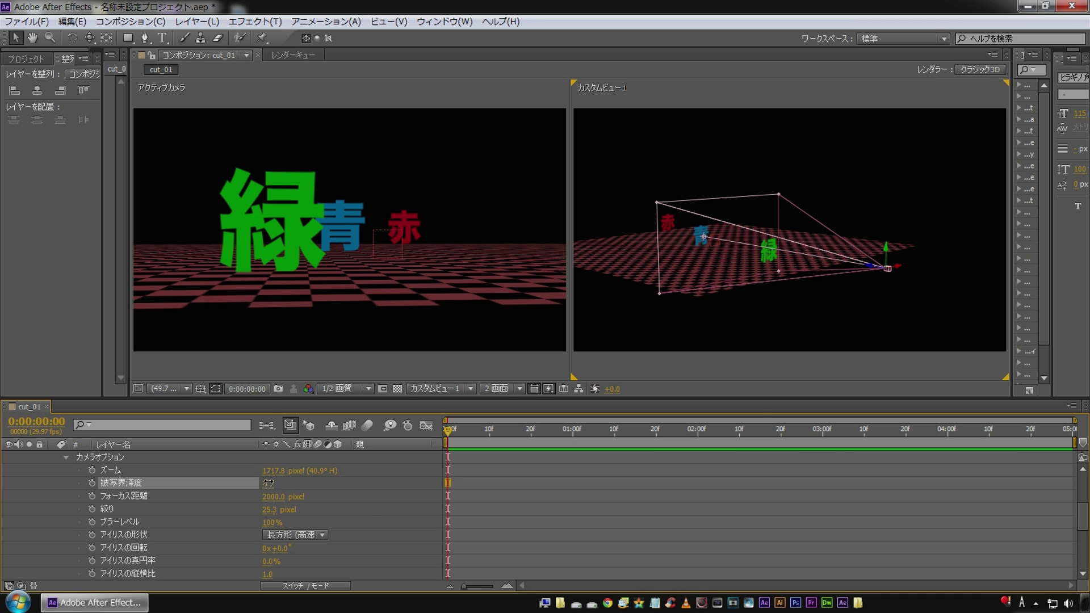
left_click(135, 495)
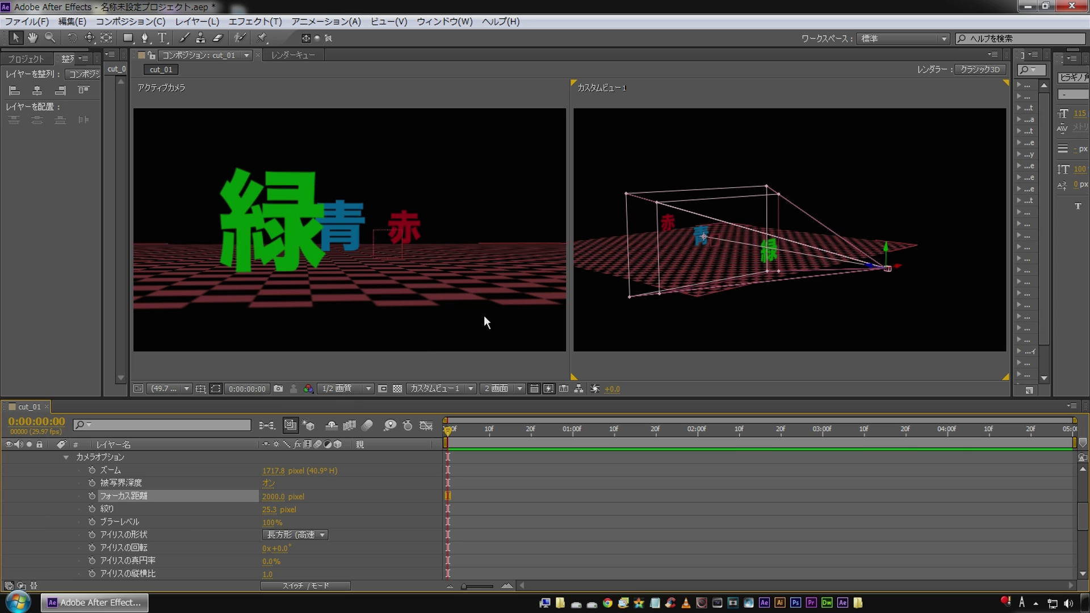
left_click_drag(267, 502, 3, 492)
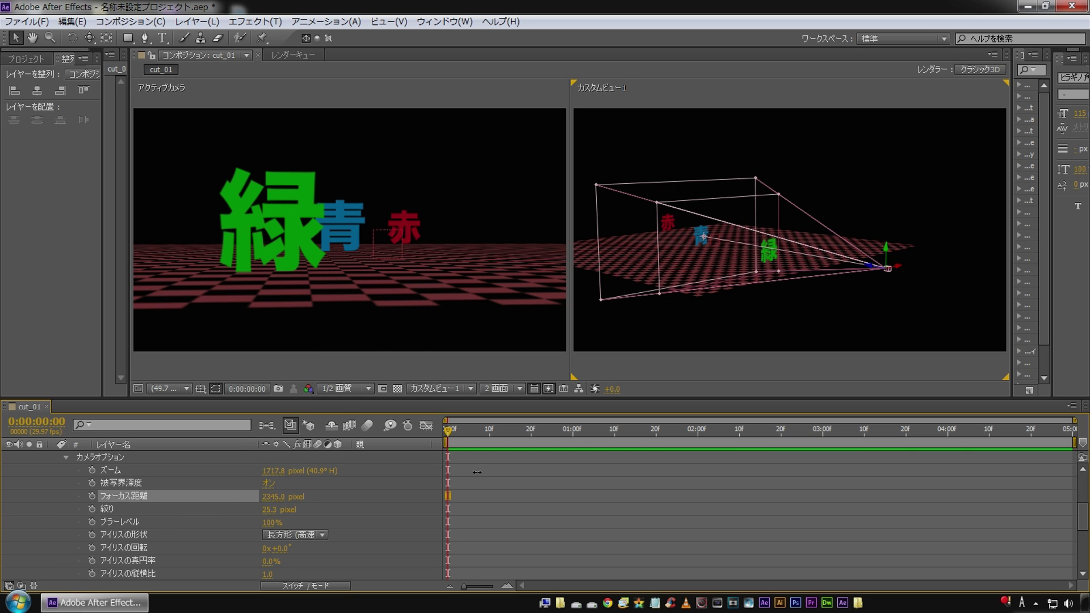
left_click_drag(231, 497, 156, 498)
Reselect the camera and lower Focus Distance to about 1281
left_click(687, 308)
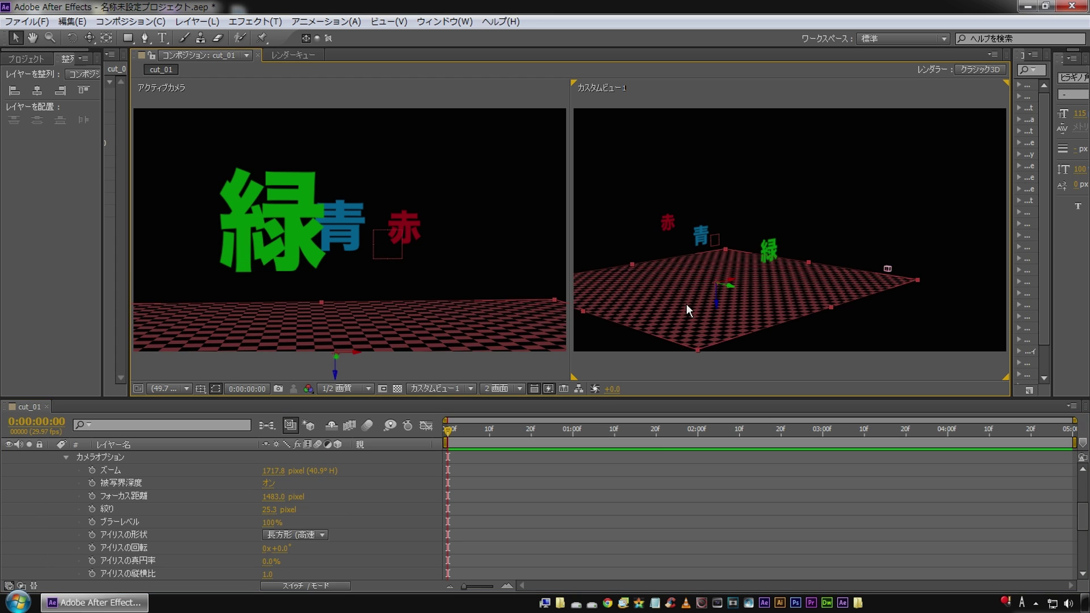
scroll(141, 502, "up", 3)
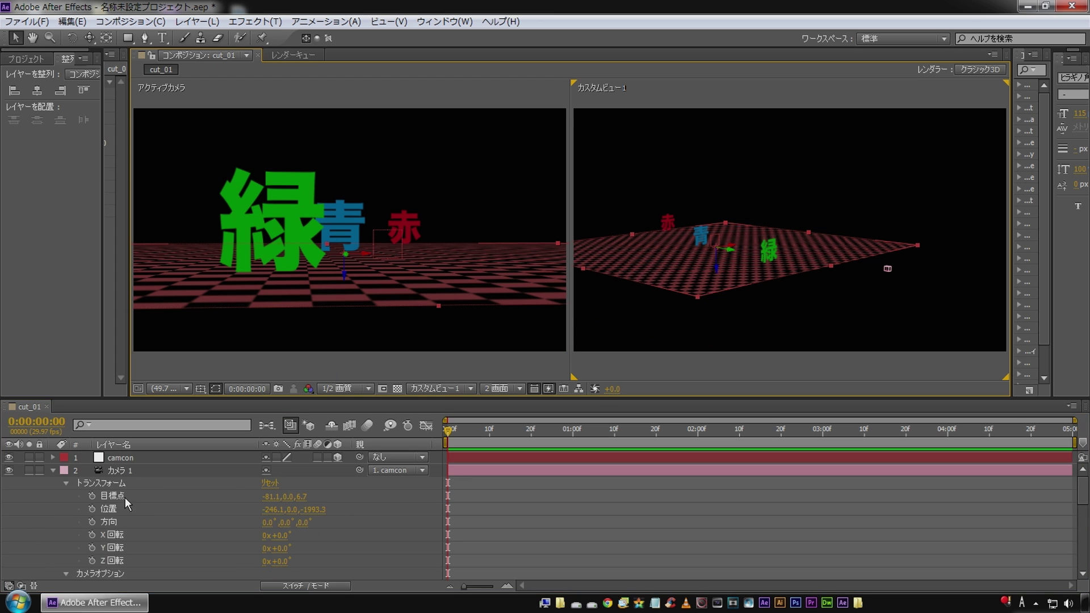
left_click(144, 471)
scroll(219, 575, "down", 3)
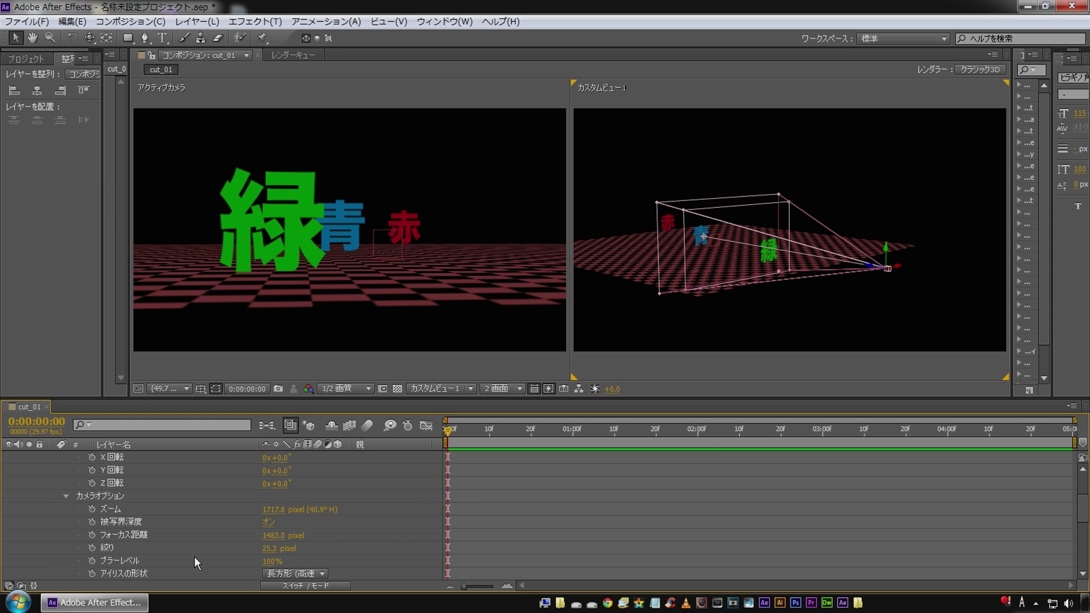
mouse_move(267, 535)
left_mouse_down()
mouse_move(143, 545)
mouse_move(572, 529)
mouse_move(275, 575)
mouse_move(308, 545)
mouse_move(343, 539)
left_mouse_up()
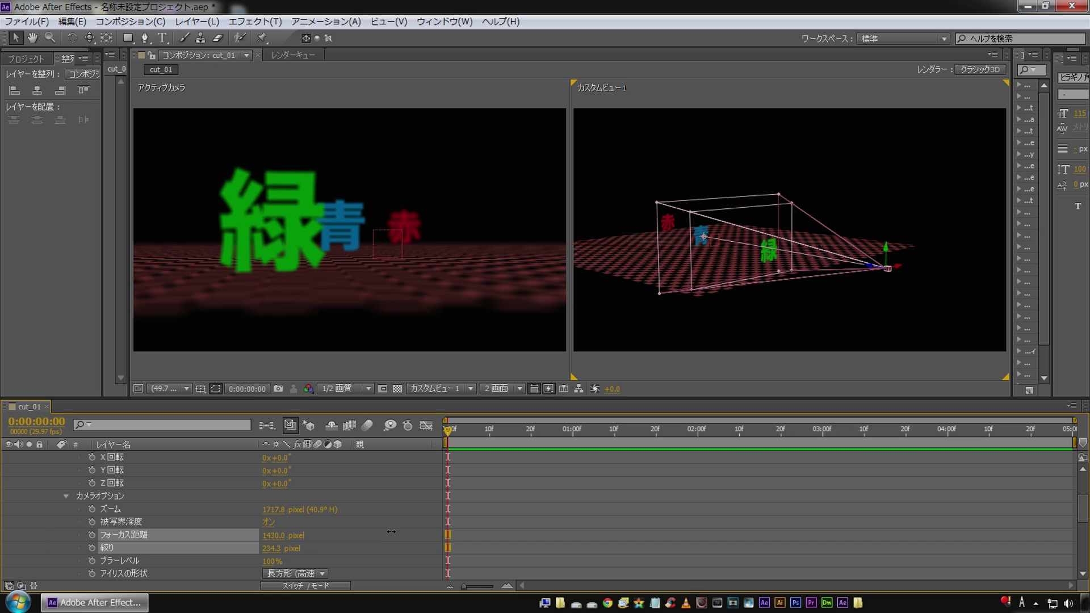
Raise Aperture to 271.3 px and settle Focus Distance at 1351 px
left_click_drag(414, 530, 416, 529)
left_click(224, 547)
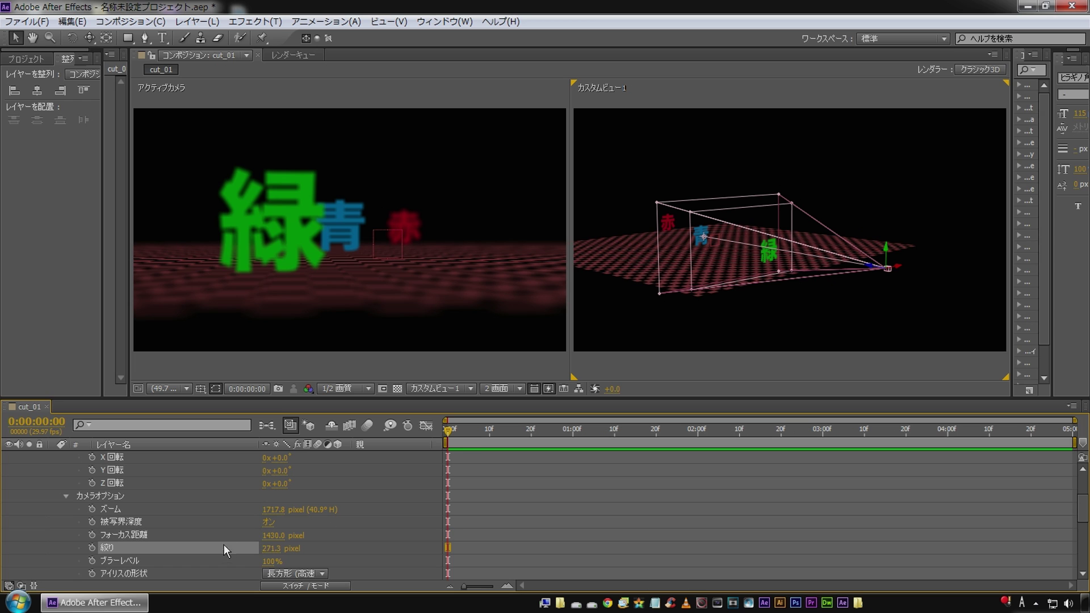
left_click_drag(274, 535, 798, 463)
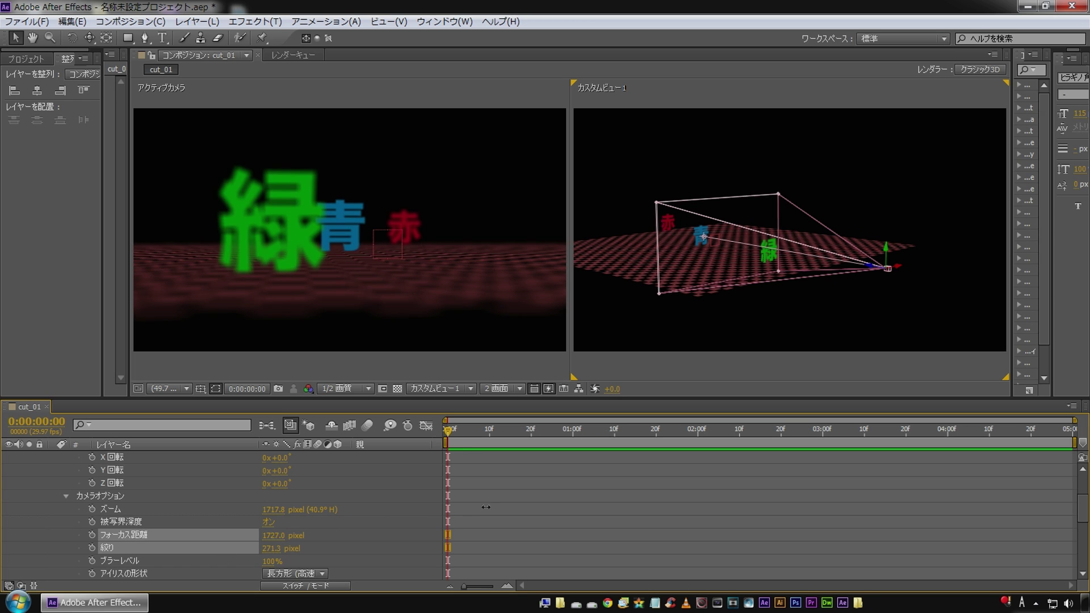
left_click_drag(798, 463, 6, 516)
mouse_move(277, 535)
left_mouse_down()
mouse_move(134, 534)
mouse_move(691, 458)
mouse_move(466, 514)
left_mouse_up()
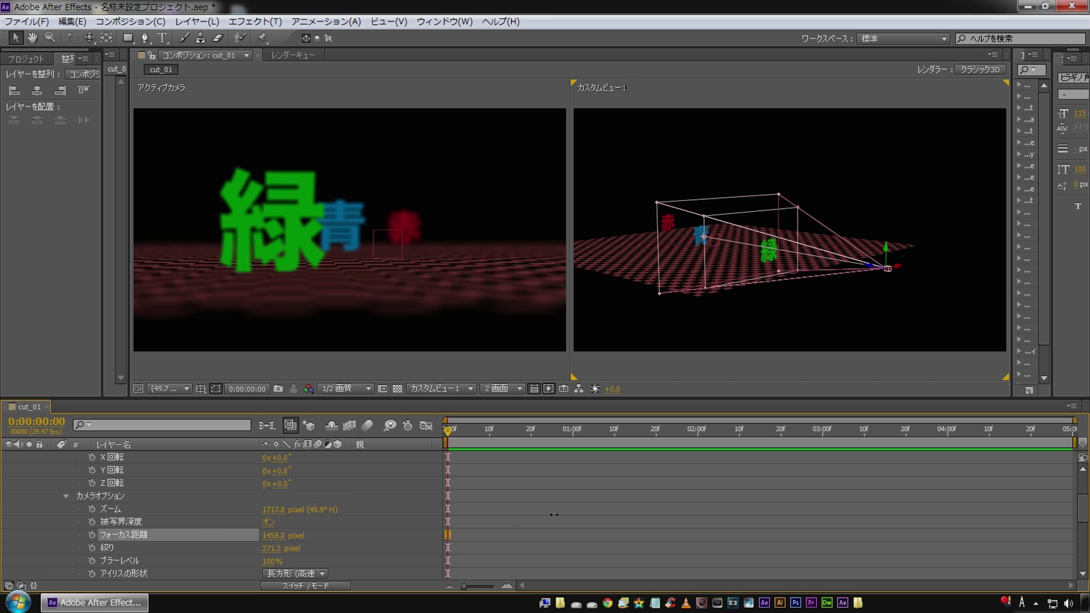
left_click_drag(466, 514, 446, 525)
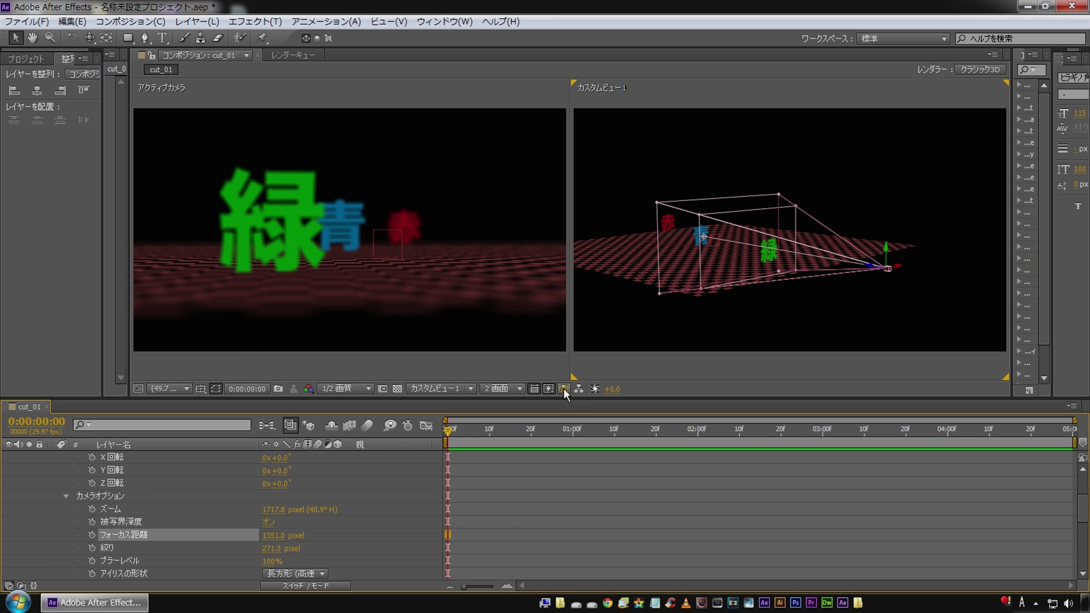
left_click(638, 369)
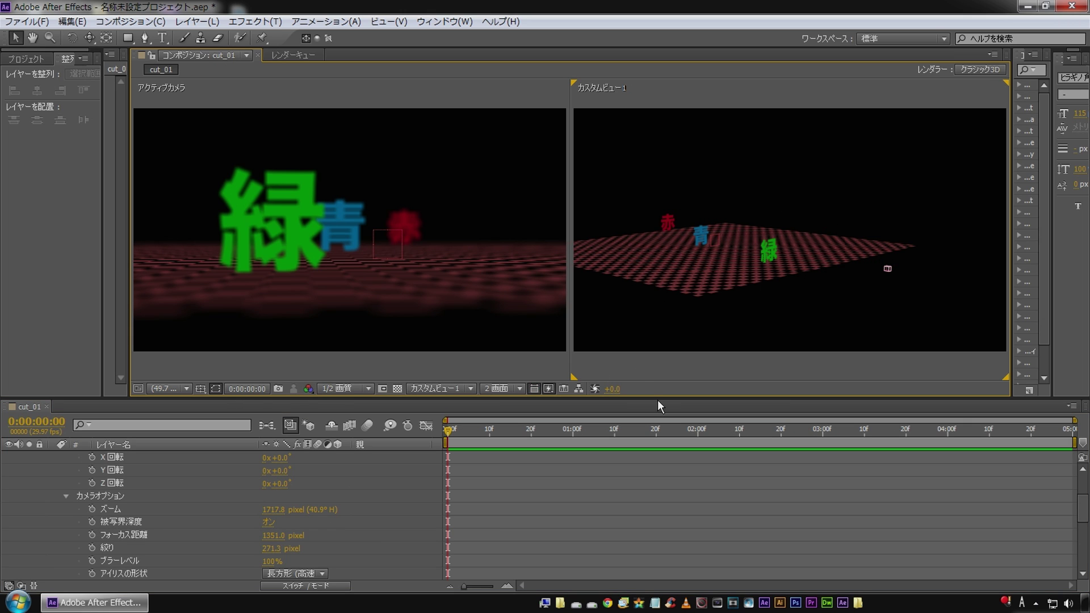
left_click(441, 389)
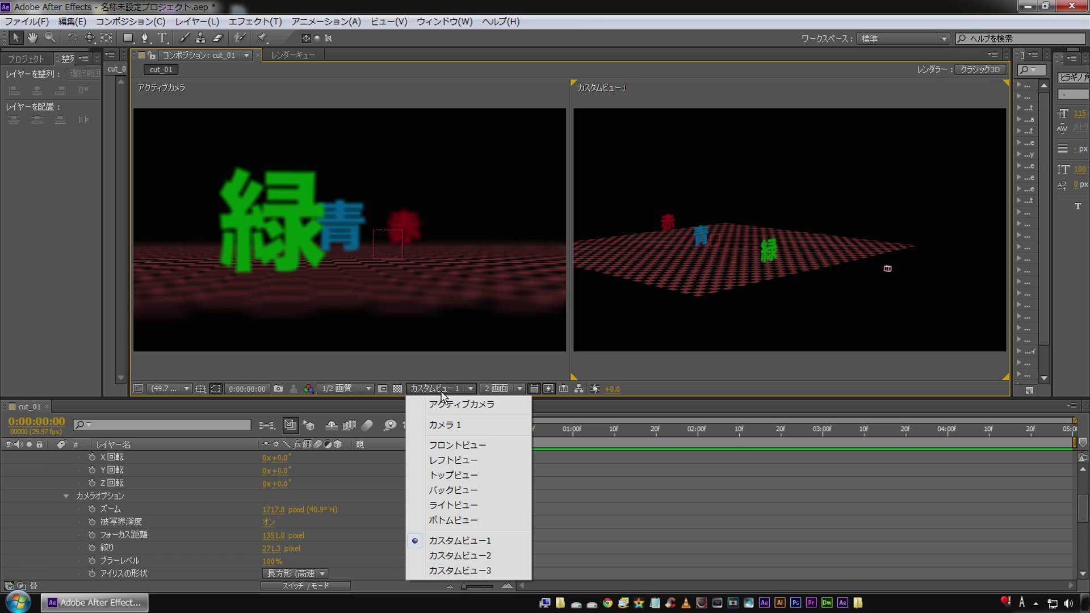
Switch the second view to Top, zoom it to 25%, and select the camera and 青 layers
left_click(460, 475)
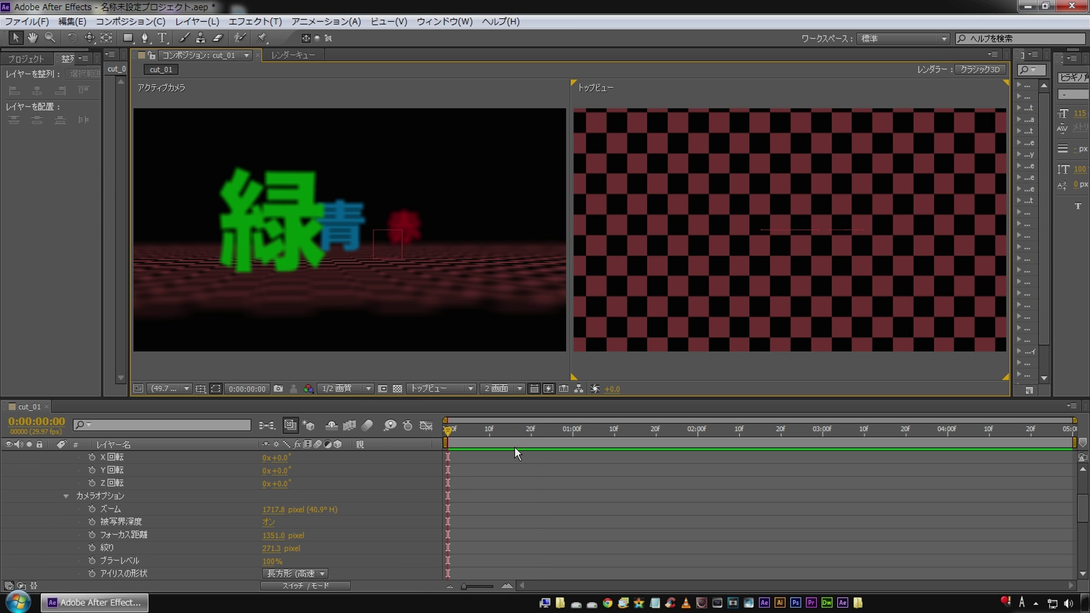
left_click(155, 469)
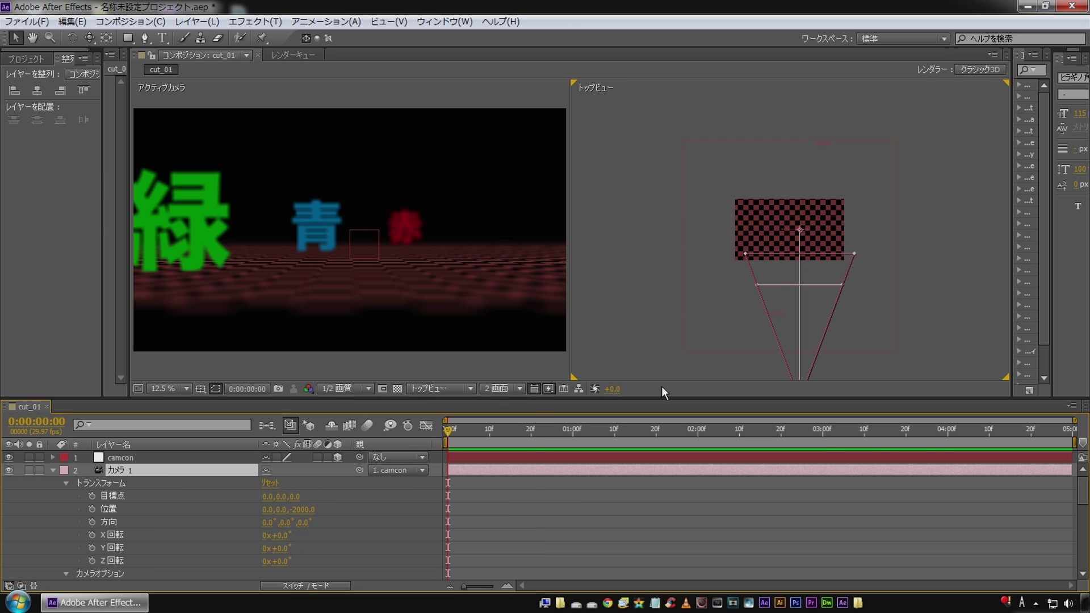
key("comma")
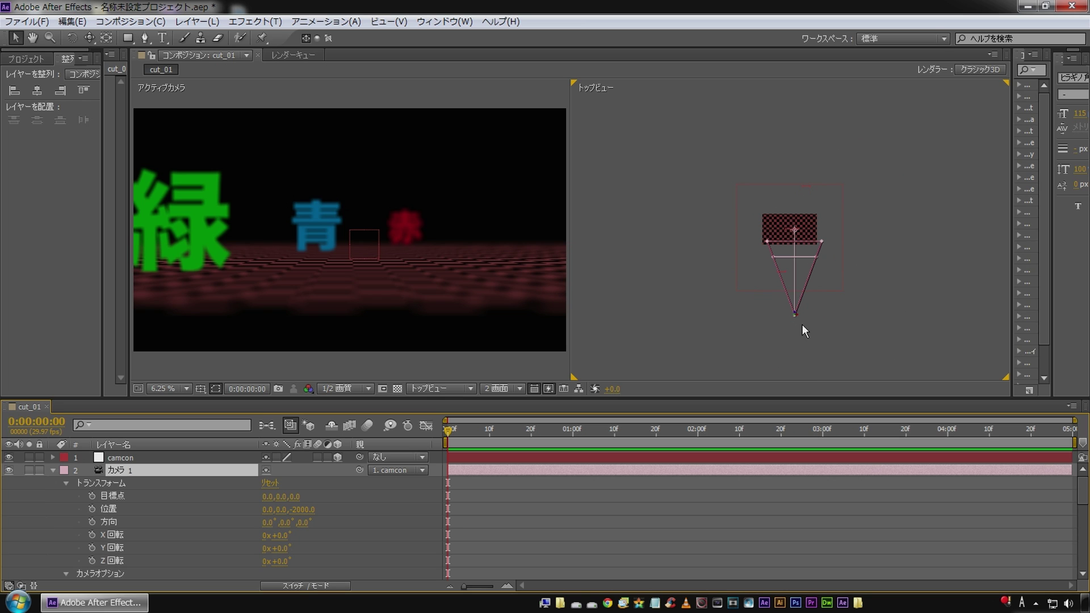
key("period")
key("period")
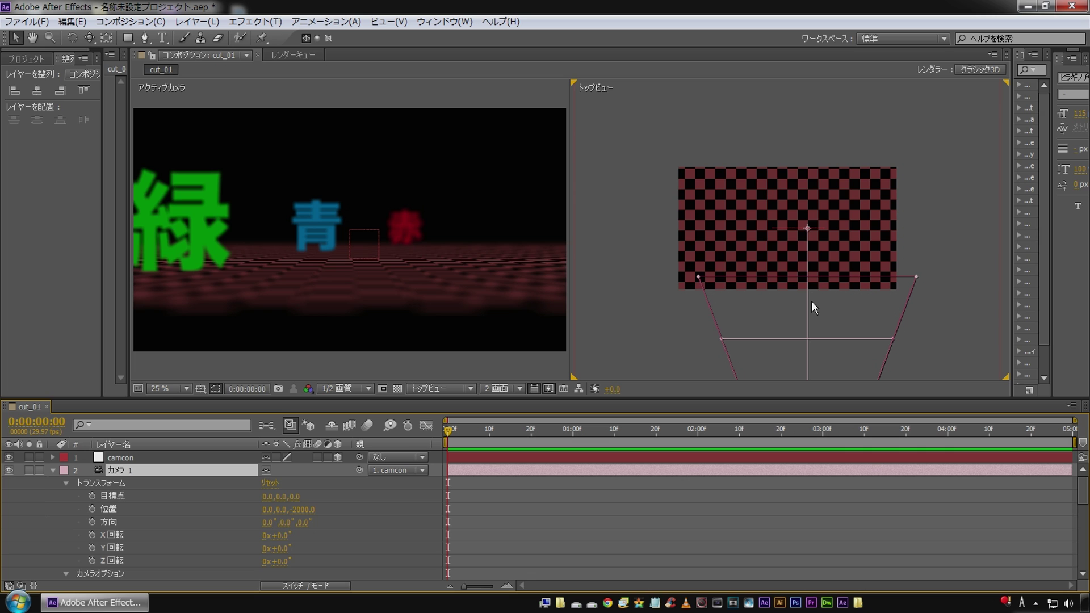
scroll(108, 510, "down", 3)
scroll(124, 536, "down", 4)
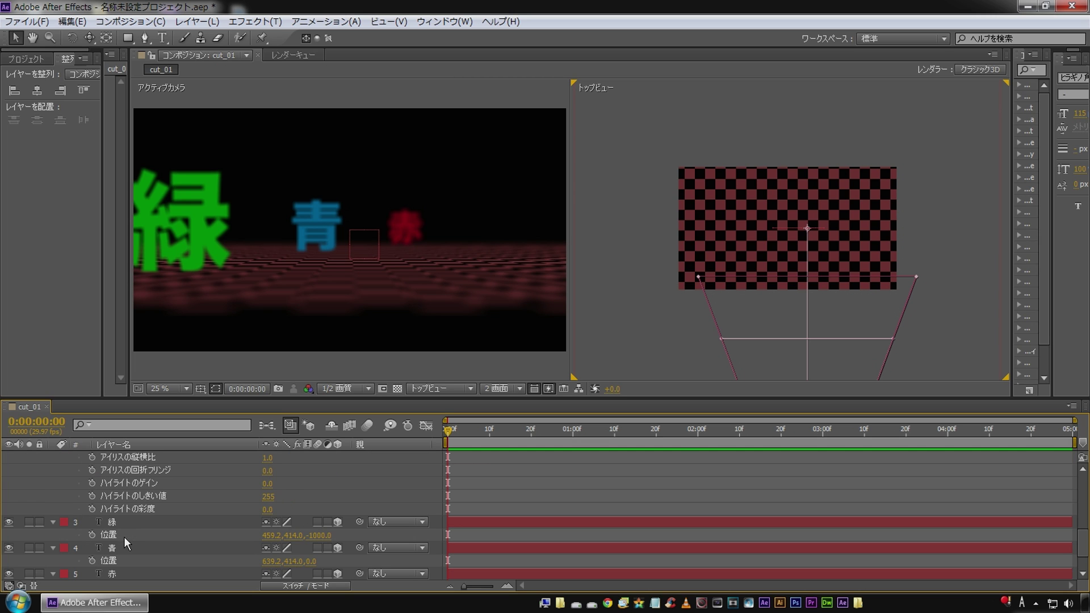
left_click(113, 546)
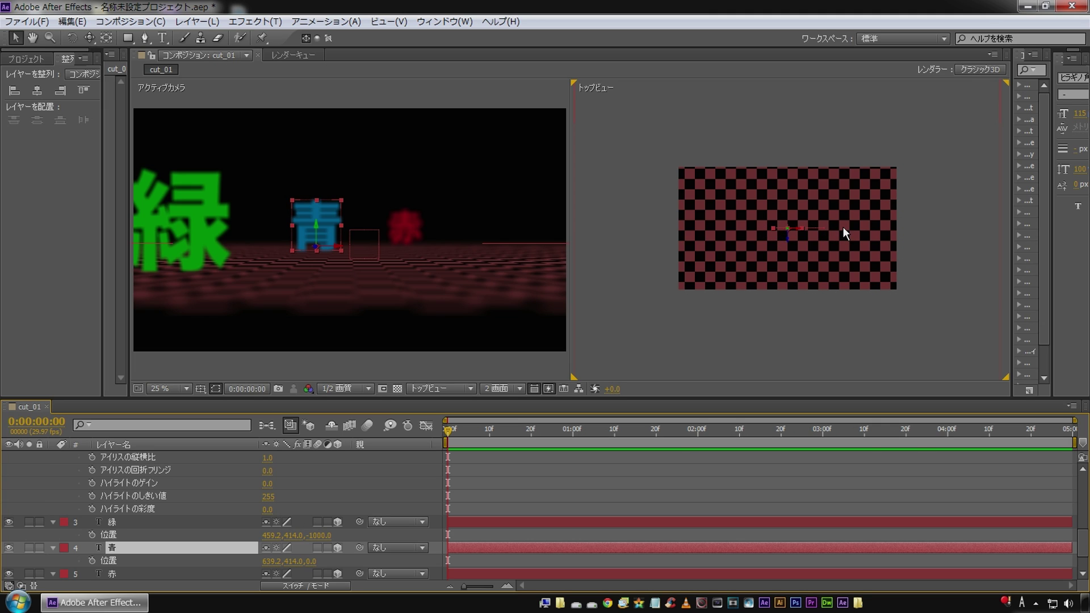
scroll(171, 494, "up", 3)
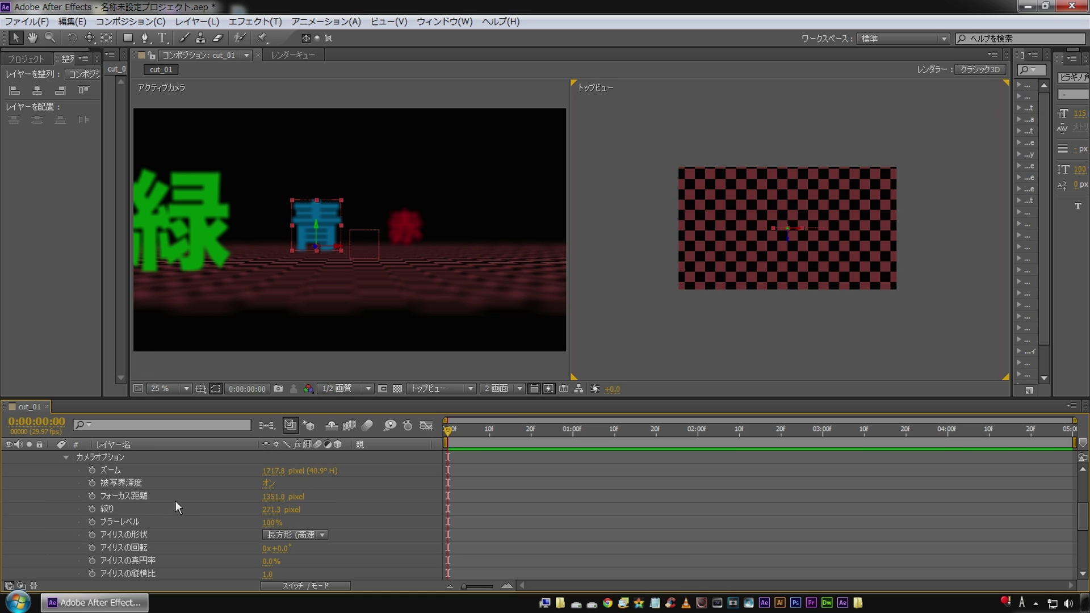
Set Focus Distance to about 2083 px and Aperture to 334.3 px, then fit the Top view
left_click(131, 495)
mouse_move(272, 496)
left_mouse_down()
mouse_move(396, 472)
mouse_move(707, 356)
left_mouse_up()
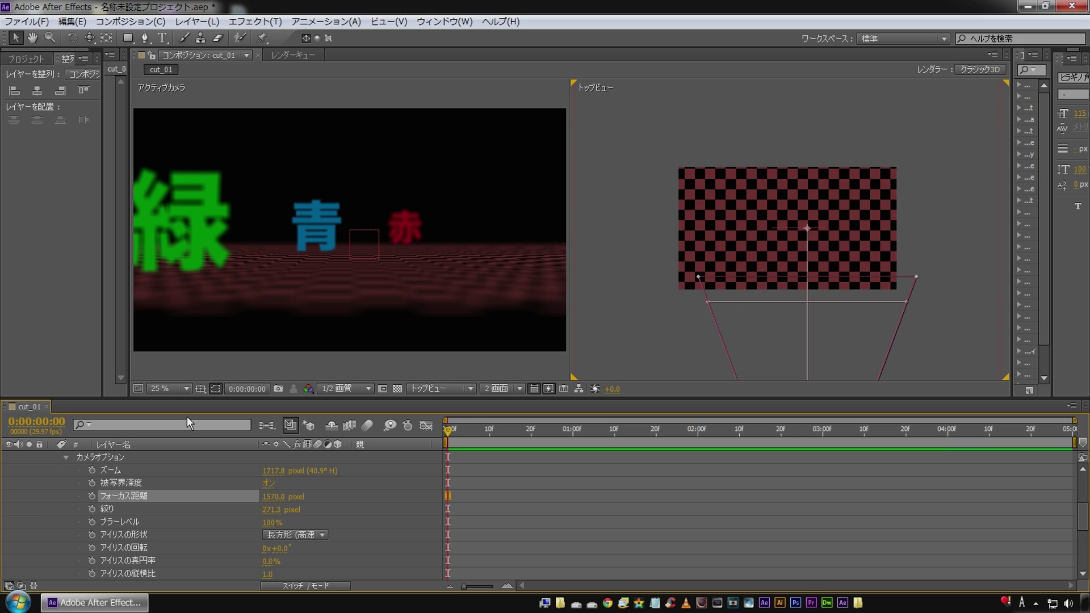
left_click_drag(272, 496, 499, 430)
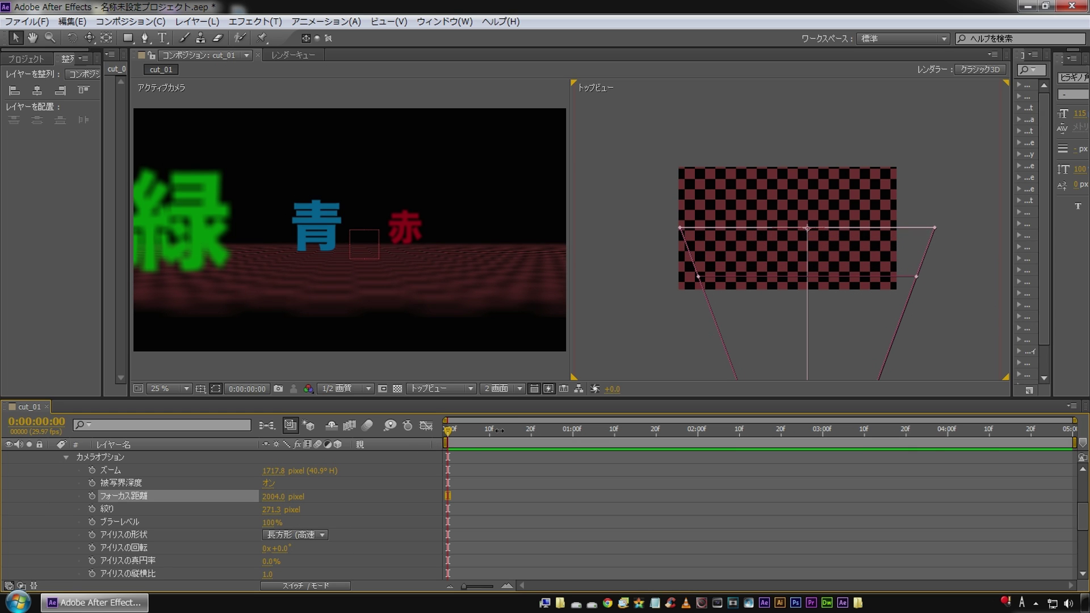
left_click_drag(499, 430, 508, 442)
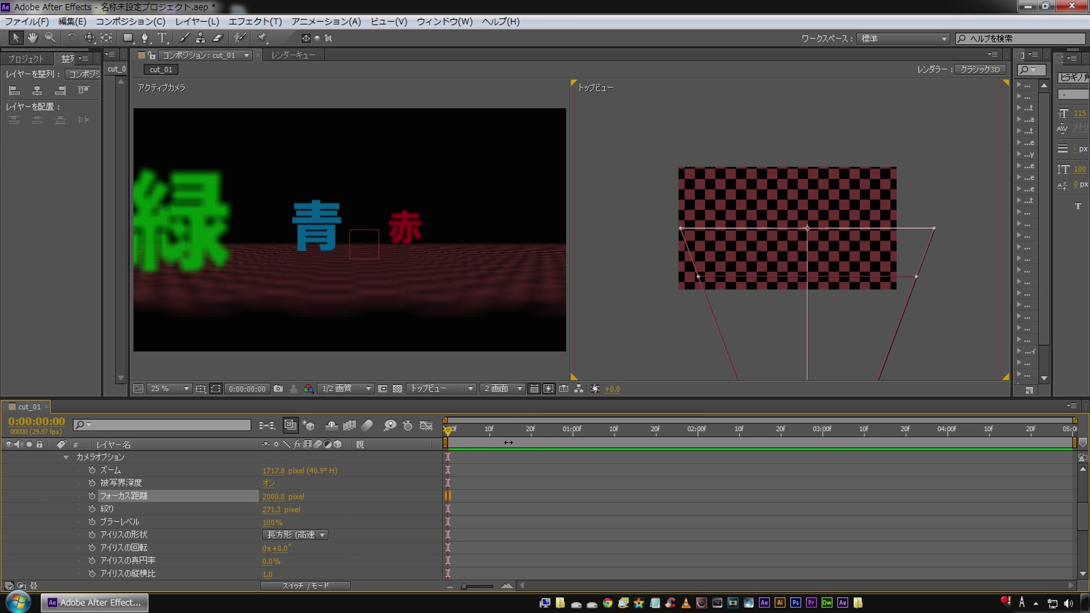
left_click_drag(272, 509, 320, 510)
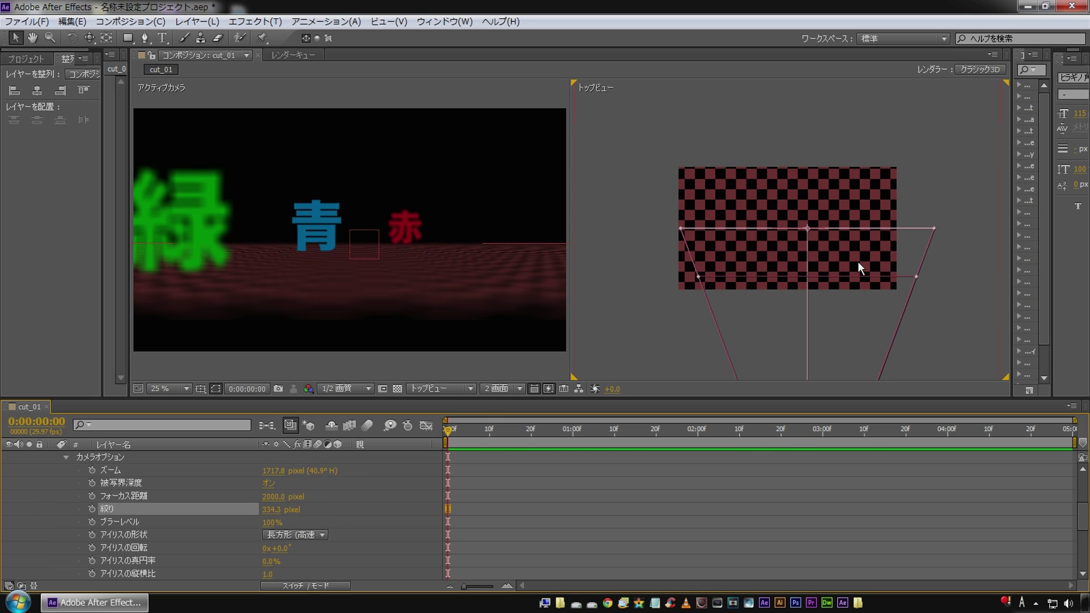
mouse_move(273, 496)
left_mouse_down()
mouse_move(191, 470)
mouse_move(250, 444)
left_mouse_up()
left_click(444, 396)
key("shift+slash")
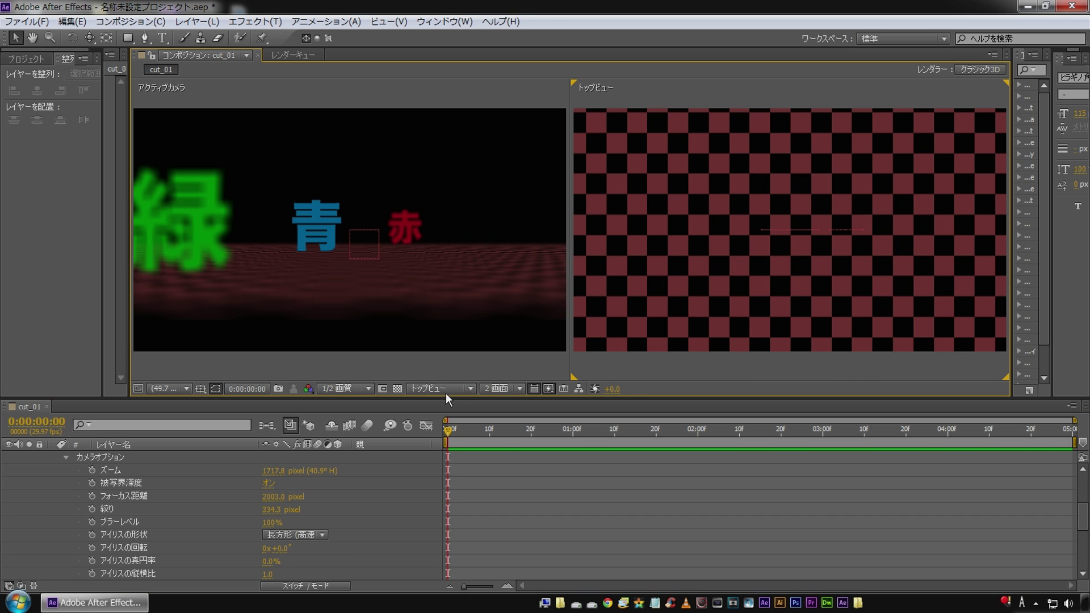
Switch the second viewer back to Custom View 1 for an angled view of the scene
left_click(459, 387)
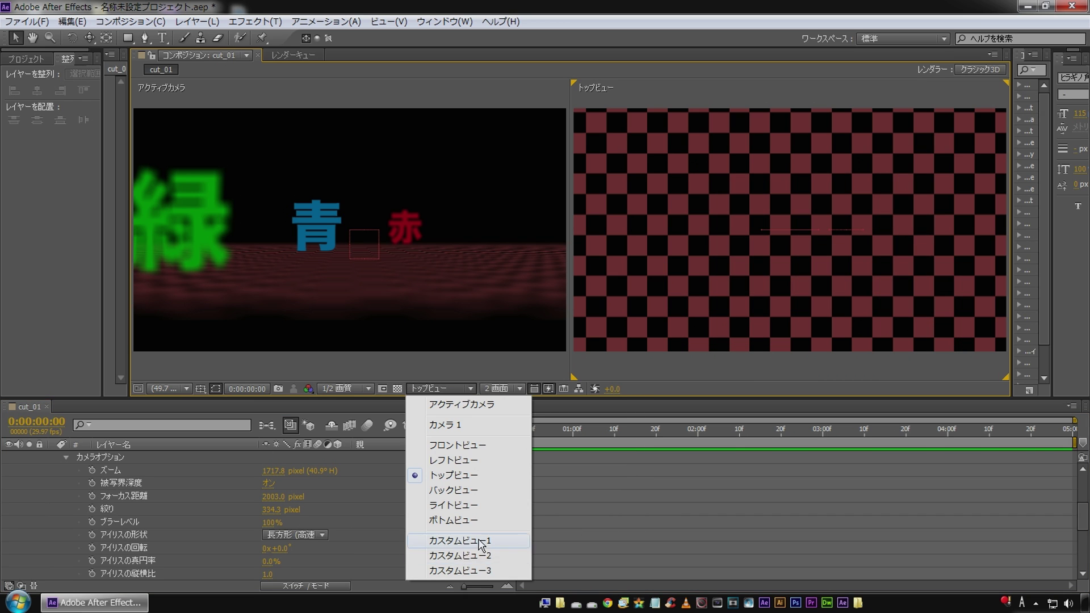
left_click(478, 539)
left_click(616, 539)
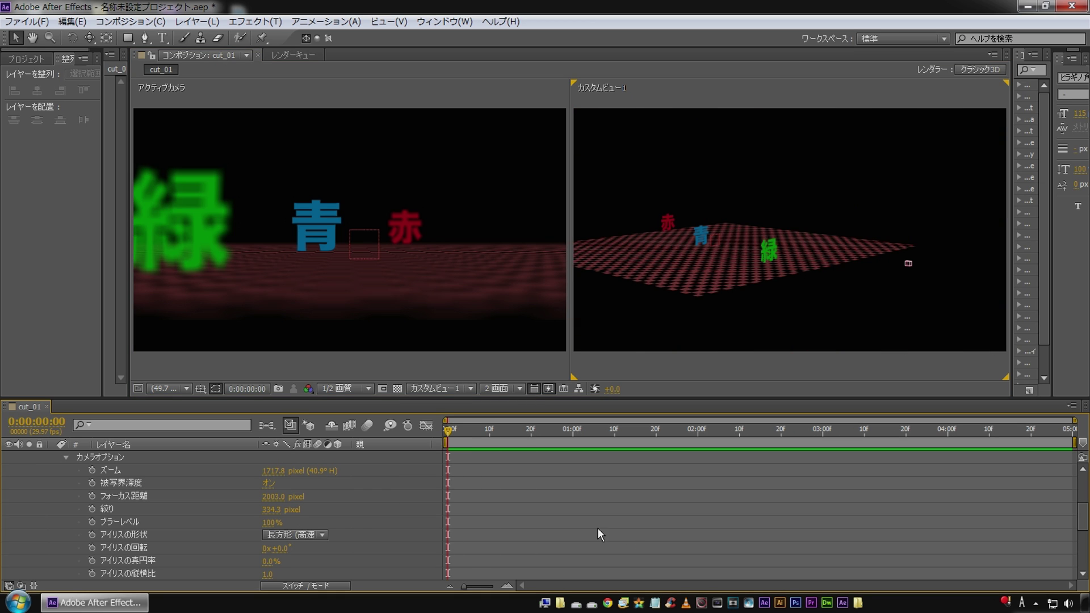
Scrub the camera's Aperture (絞り) to 367 px for stronger depth-of-field blur
left_click(123, 496)
left_click(112, 507)
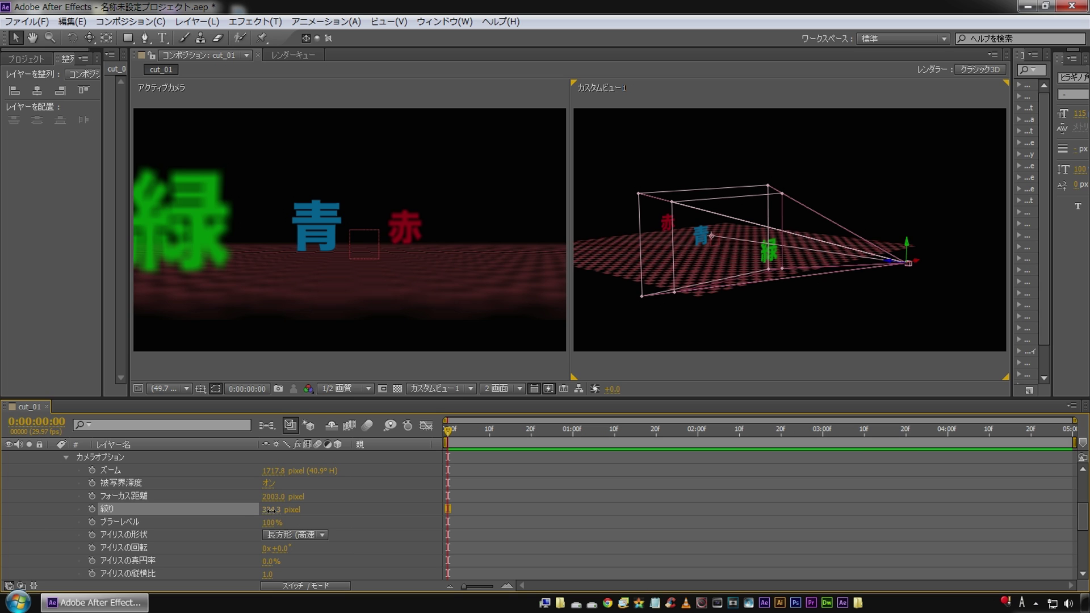
left_click_drag(198, 504, 79, 511)
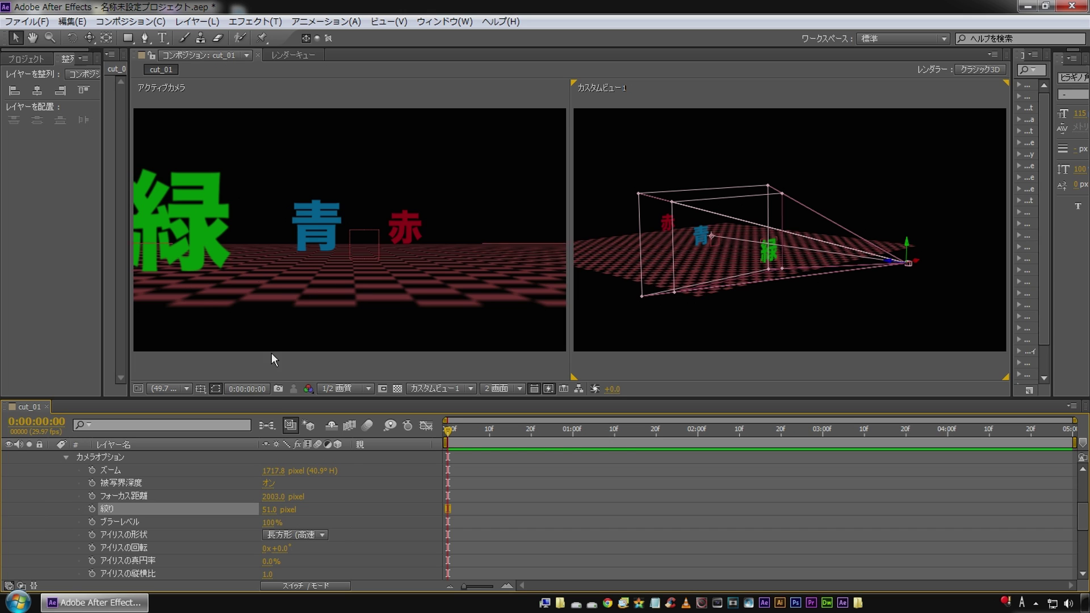
left_click_drag(278, 509, 238, 510)
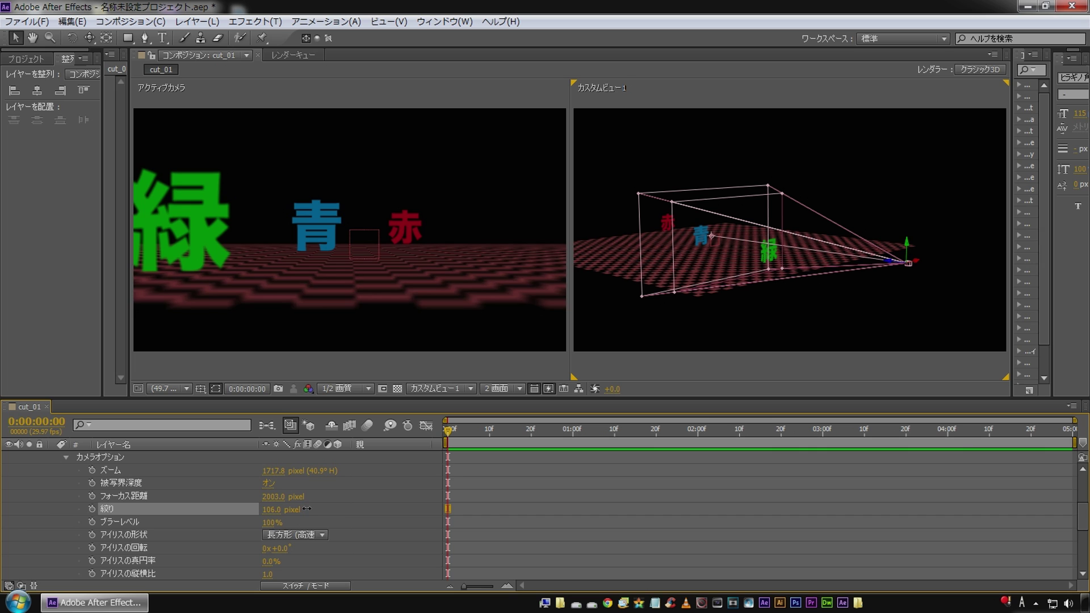
left_click_drag(278, 509, 388, 499)
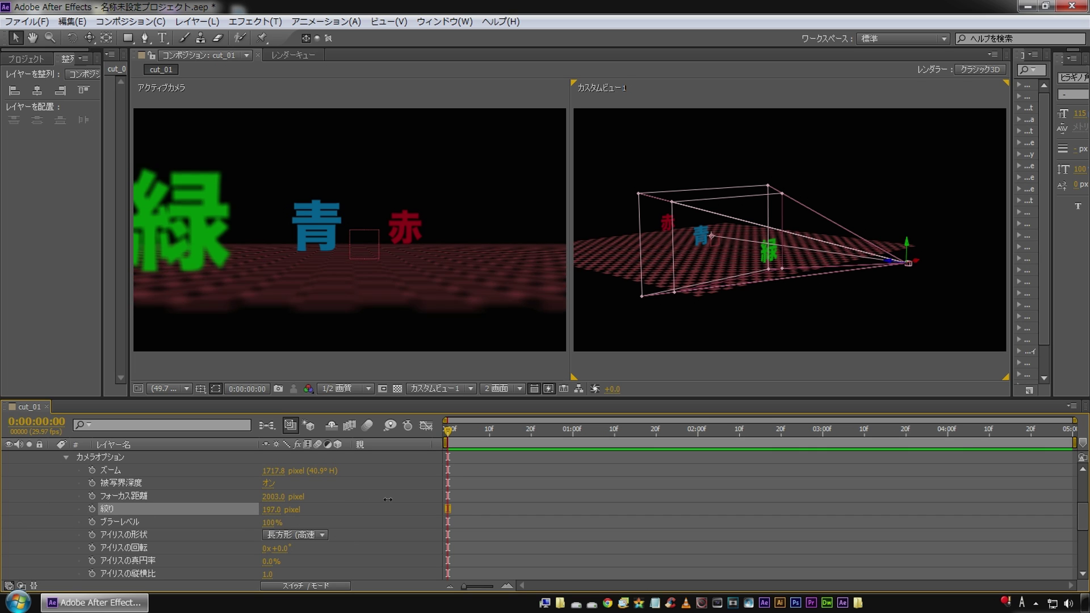
left_click_drag(456, 490, 510, 485)
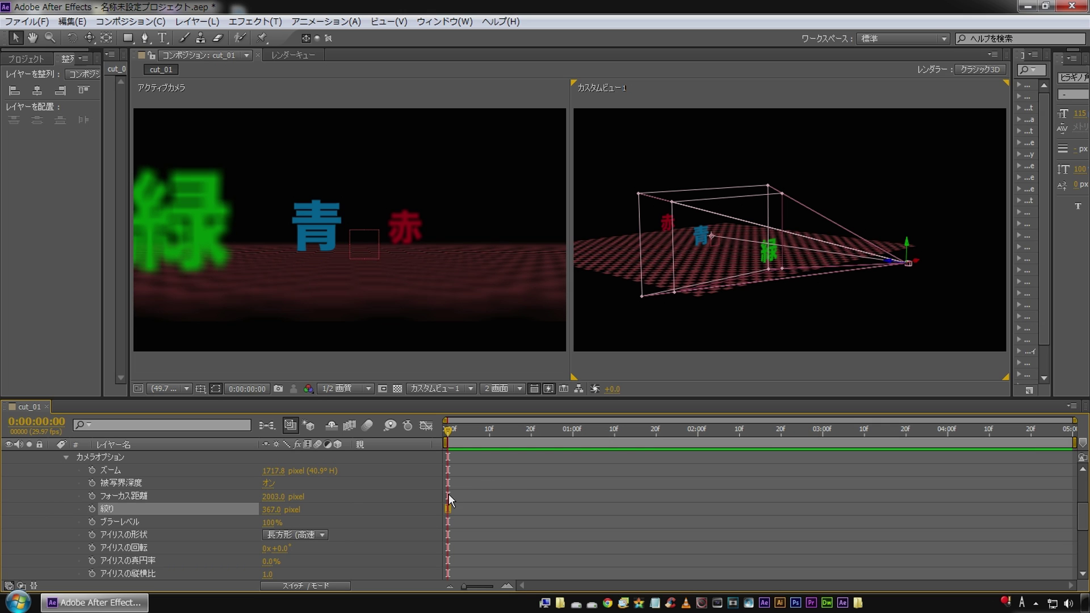
Nudge the camera's Blur Level down, then back up again
left_click(111, 521)
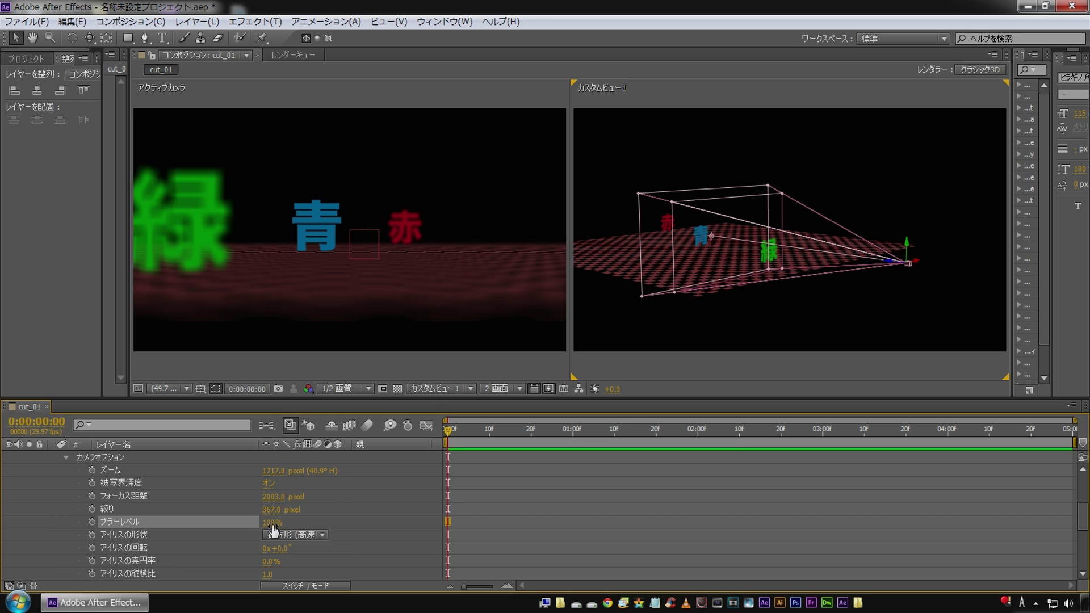
left_click_drag(272, 522, 261, 522)
left_click_drag(241, 521, 244, 521)
left_click(145, 534)
Set the camera's Iris Shape (アイリスの形状) to 八角形 (octagon)
scroll(127, 495, "down", 1)
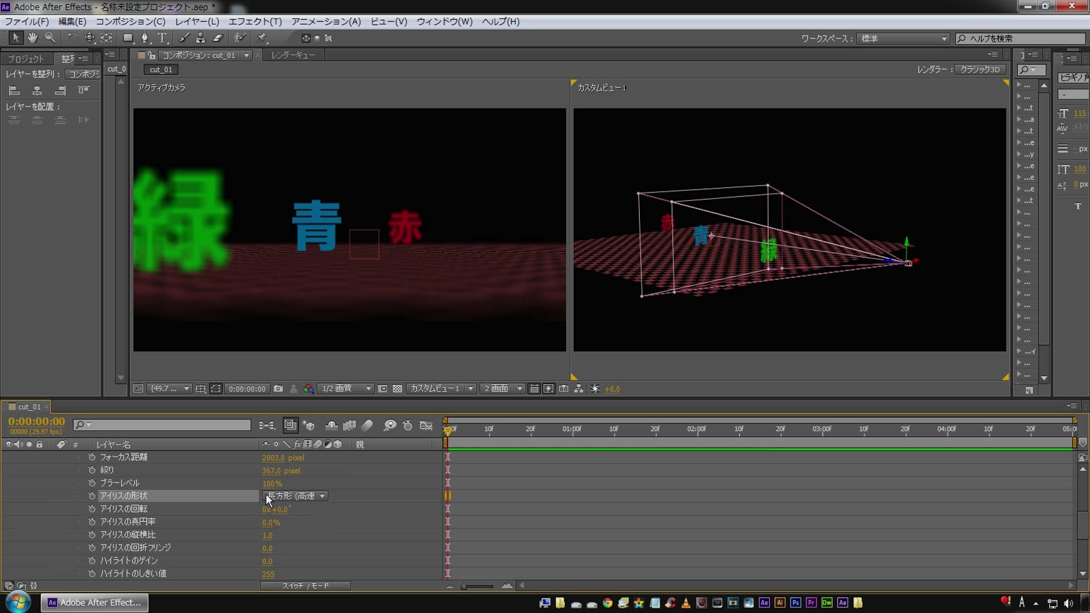
left_click(304, 496)
left_click(301, 407)
left_click(296, 494)
left_click(294, 454)
Set Iris Aspect Ratio to 3, then undo the Iris Diffraction Fringe change
left_click(267, 535)
type("3")
key("Return")
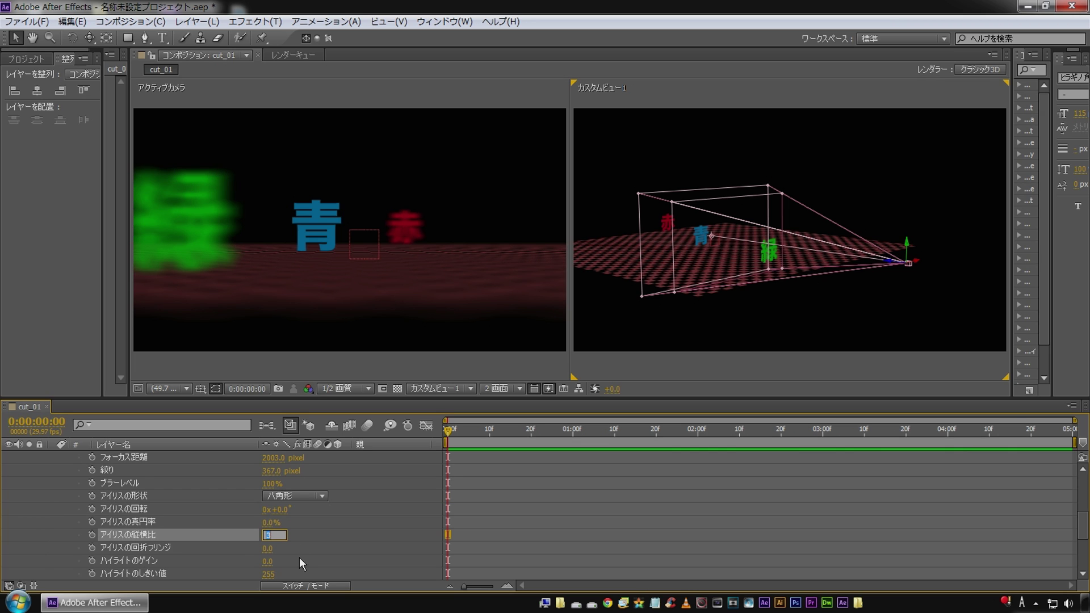
key("Tab")
key("Return")
left_click(320, 546)
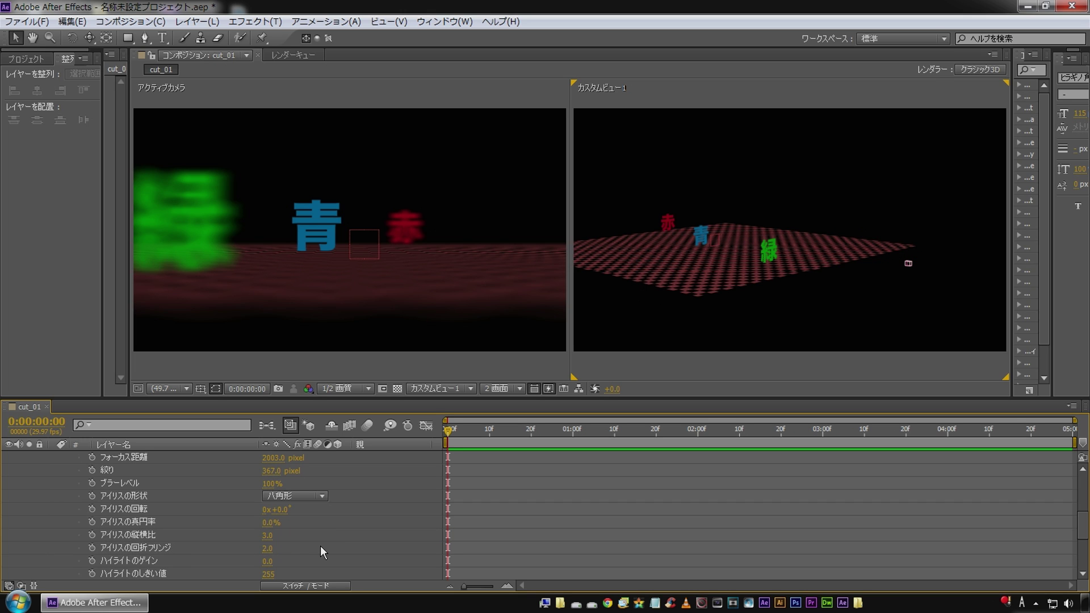
key("ctrl+z")
key("ctrl+z")
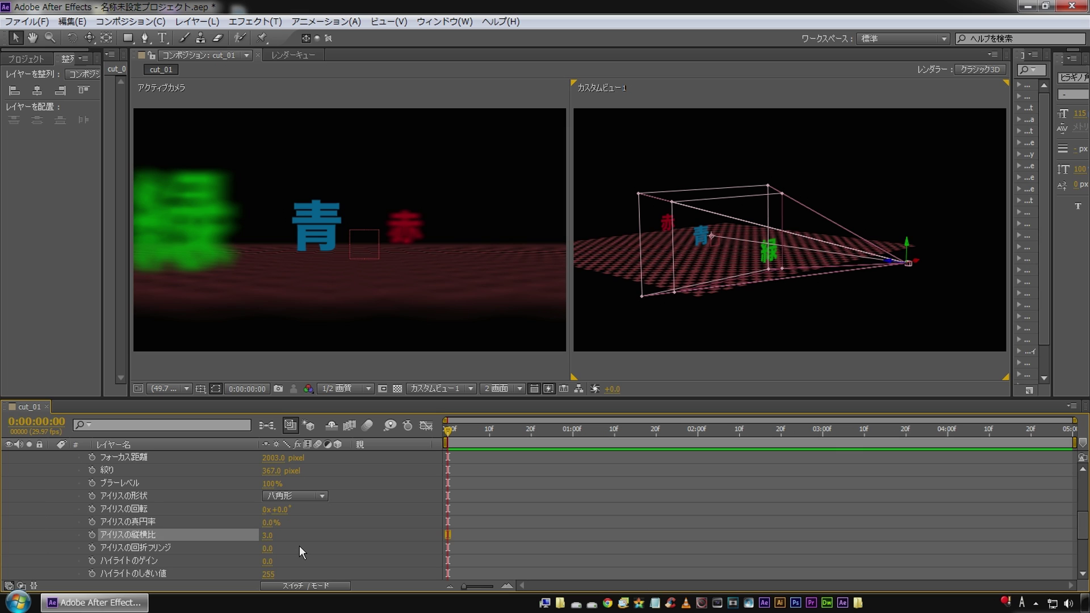
key("ctrl+z")
scroll(258, 528, "up", 5)
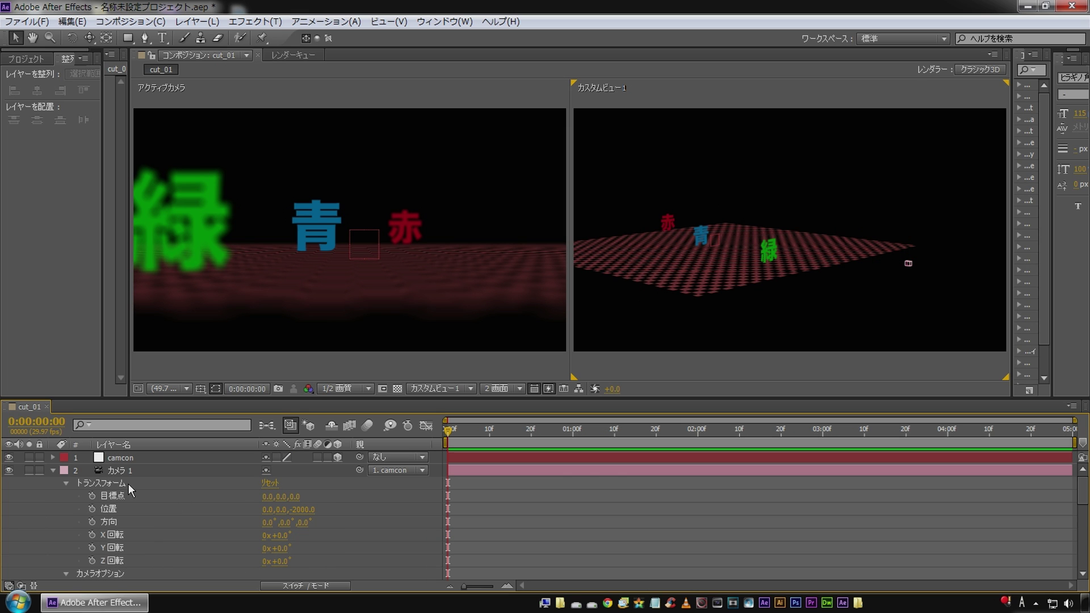
Keyframe camcon's Position at X 441 at frame 0 and X 842 at 3:00
scroll(139, 495, "down", 2)
scroll(140, 495, "down", 3)
scroll(141, 495, "down", 3)
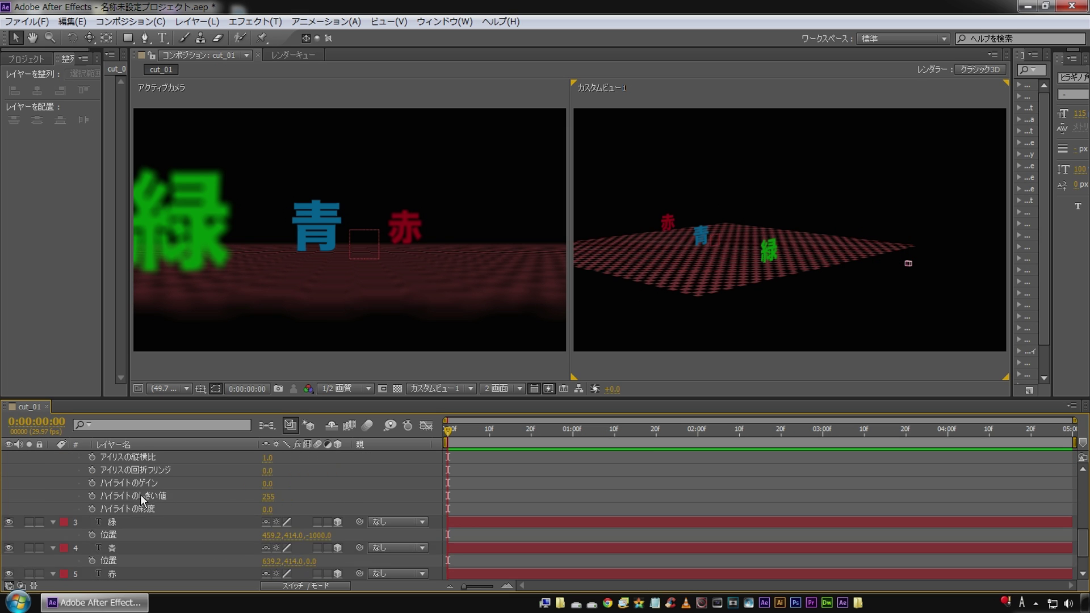
scroll(141, 495, "up", 8)
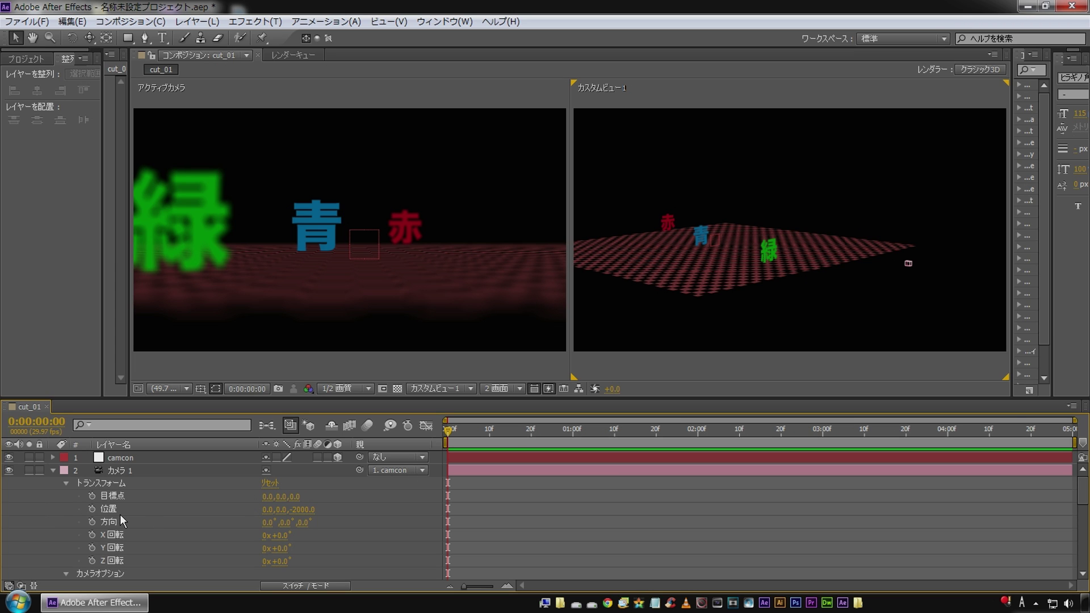
left_click(119, 457)
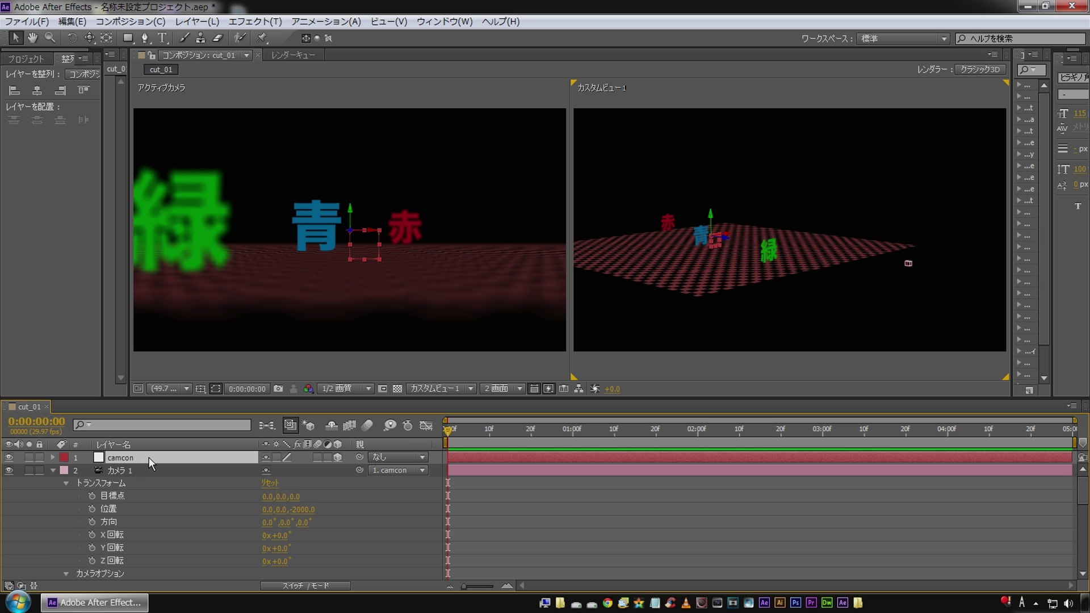
key("p")
left_click(92, 469)
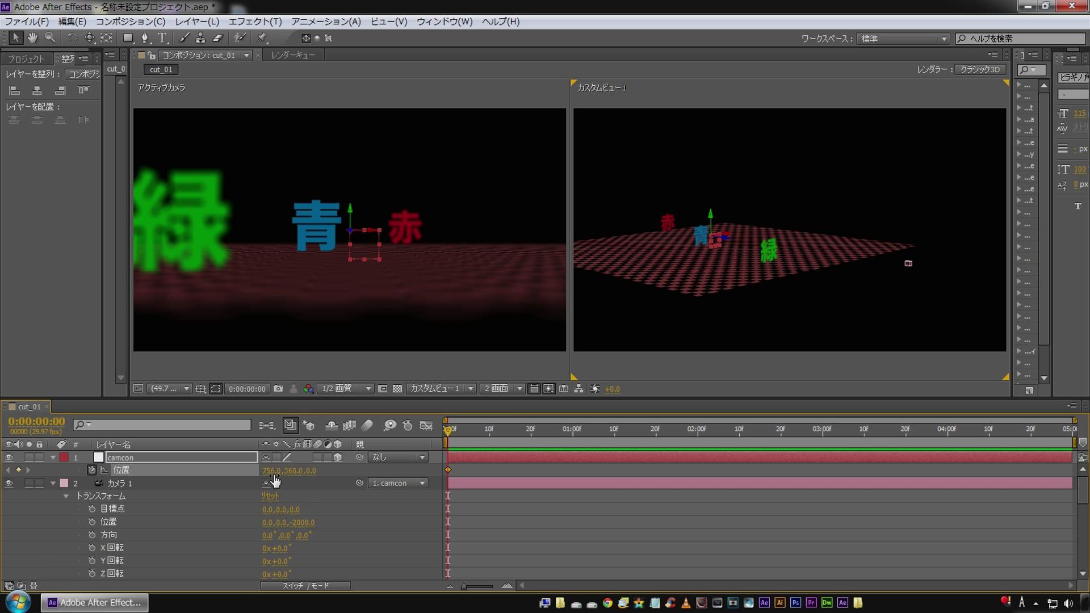
left_click_drag(272, 471, 56, 470)
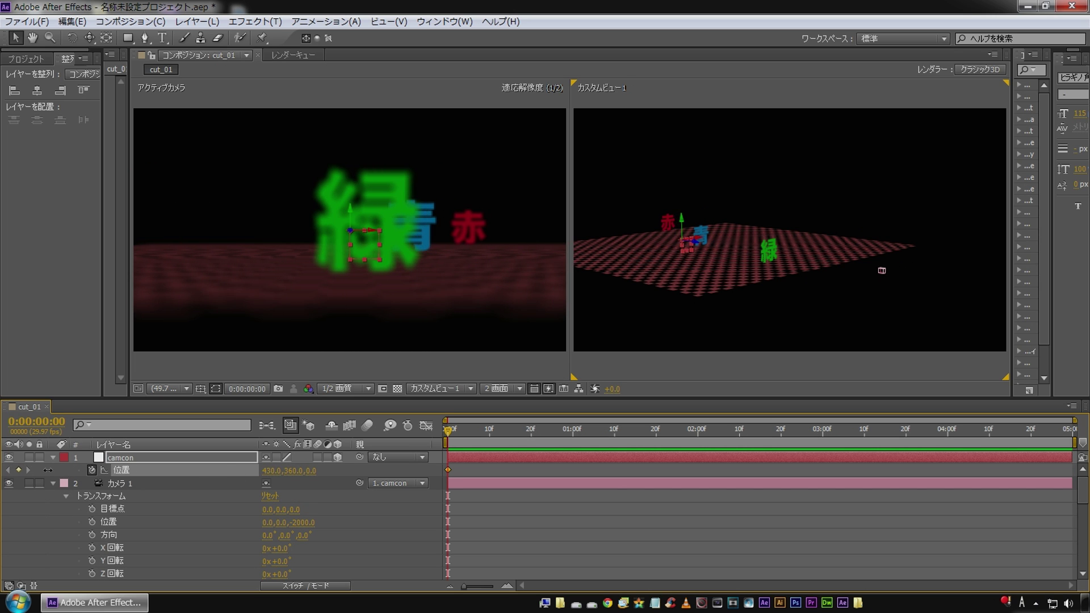
left_click_drag(792, 441, 823, 441)
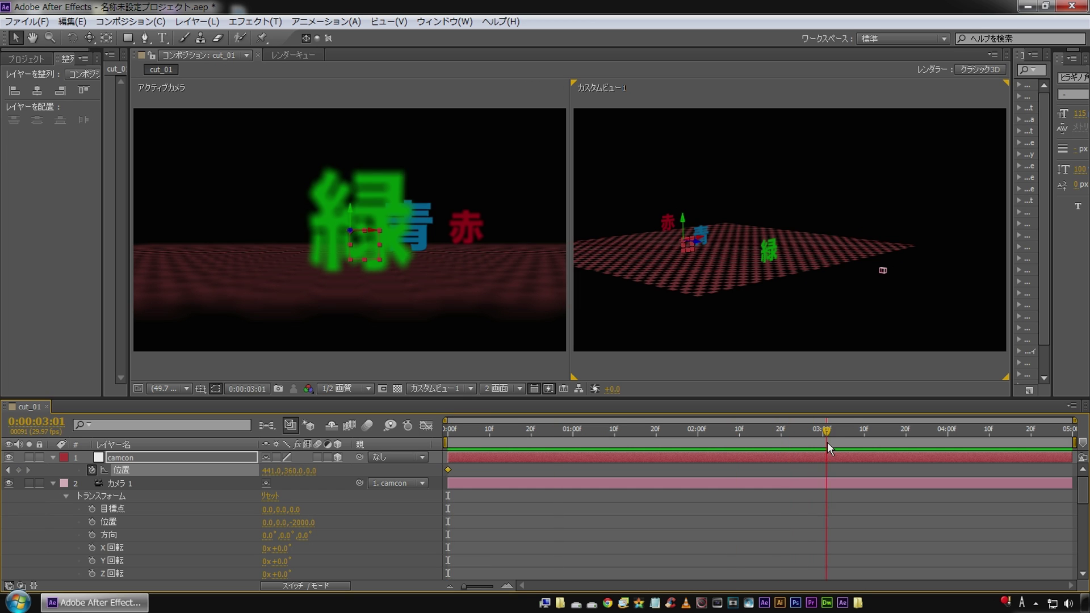
left_click_drag(278, 471, 557, 444)
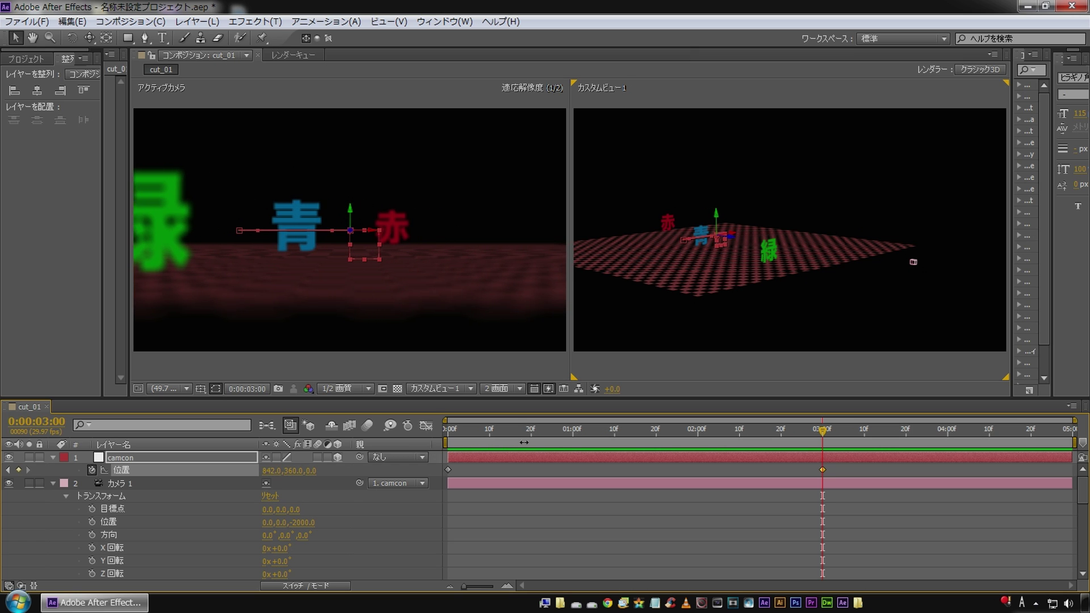
Preview the camera pan from the start, replaying it with numpad 0
key("Home")
key("space")
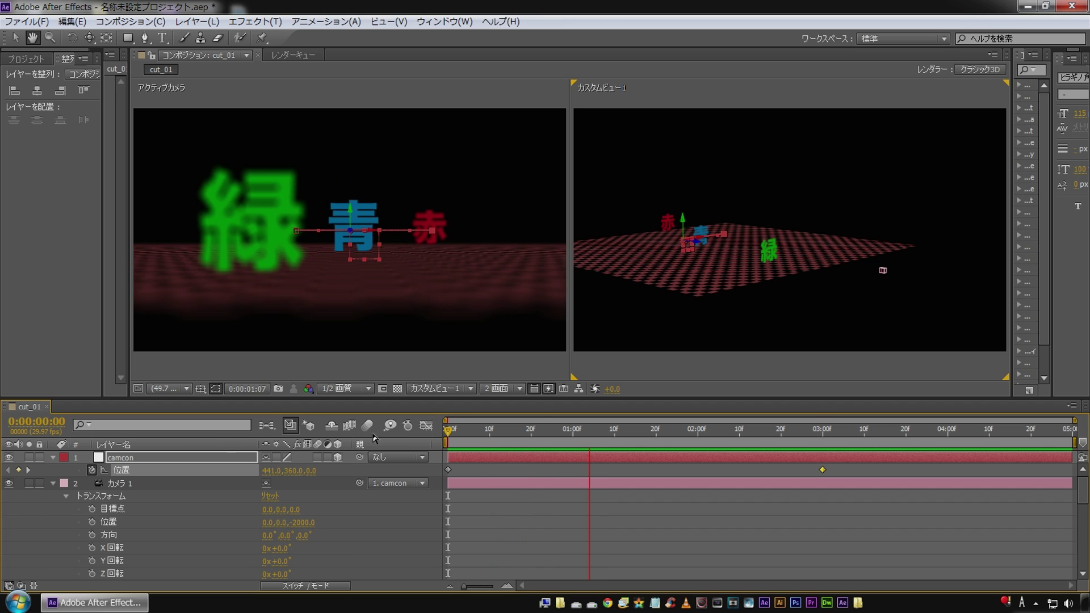
left_click(605, 522)
key("Home")
key("KP_0")
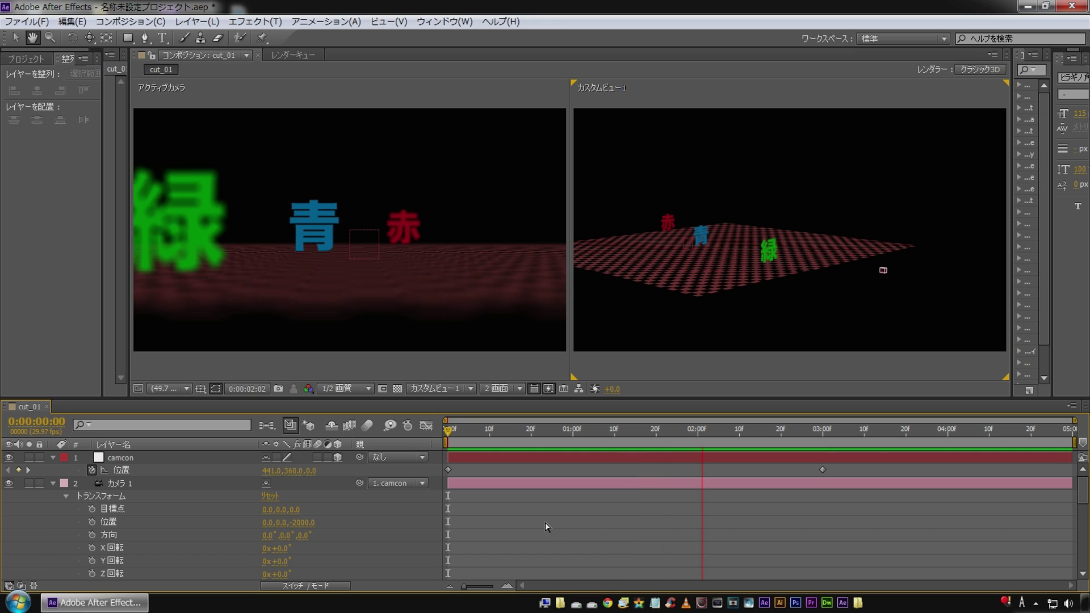
left_click(545, 522)
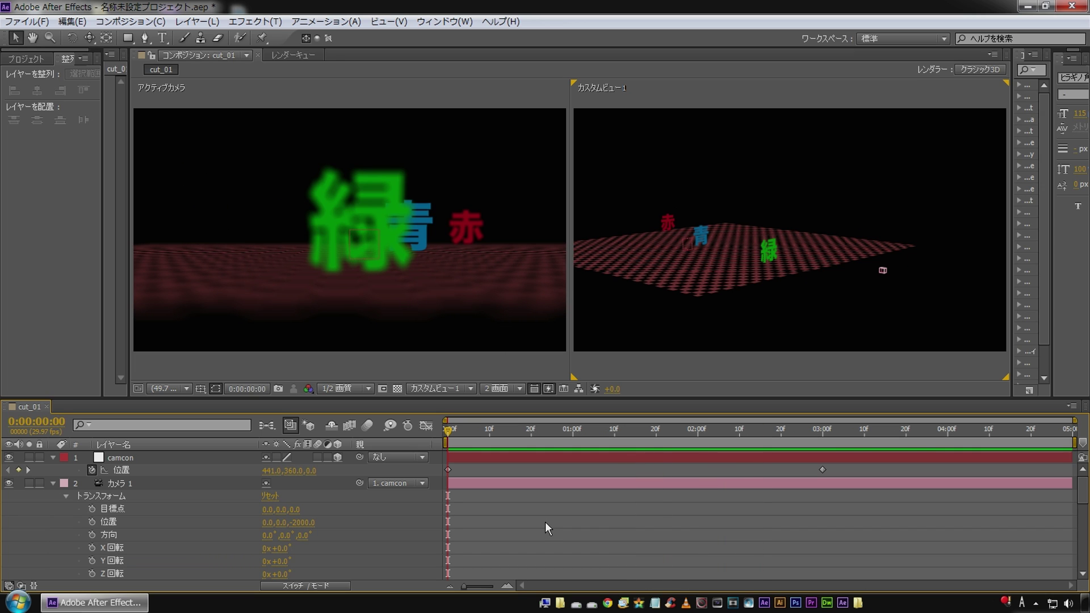
Set camera Focus Distance to 1000 px, keyframe it at frame 0, then move to 2:03
scroll(121, 483, "down", 3)
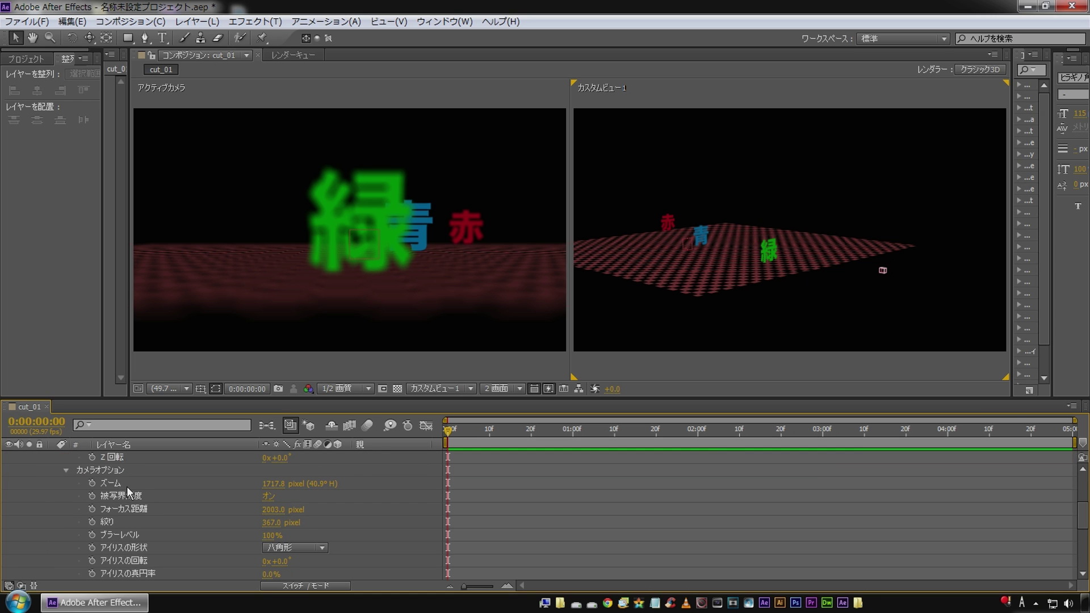
scroll(127, 486, "up", 3)
left_click(113, 483)
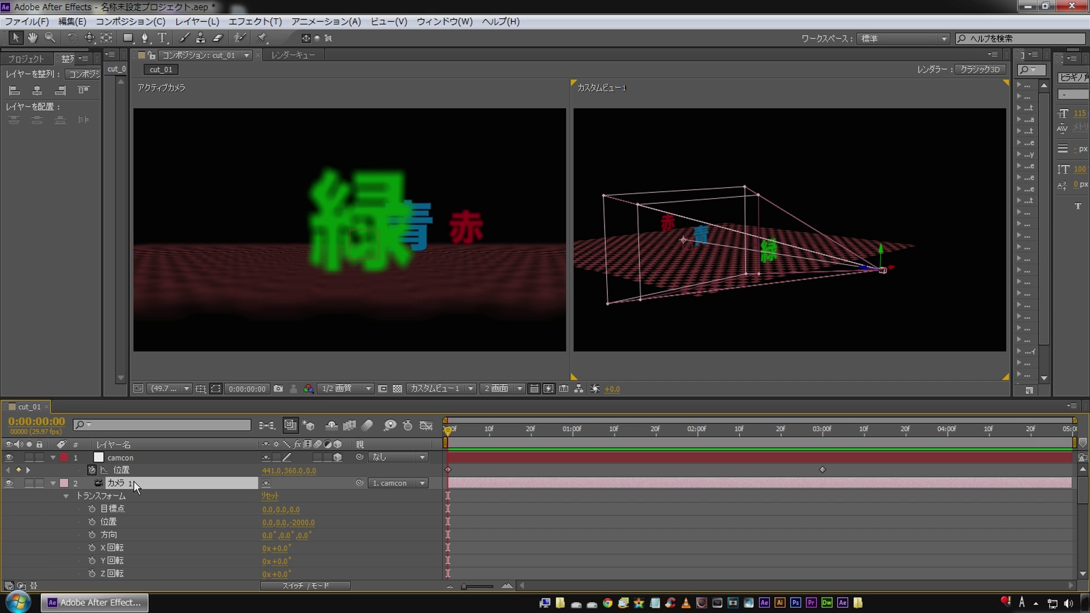
scroll(156, 497, "down", 1)
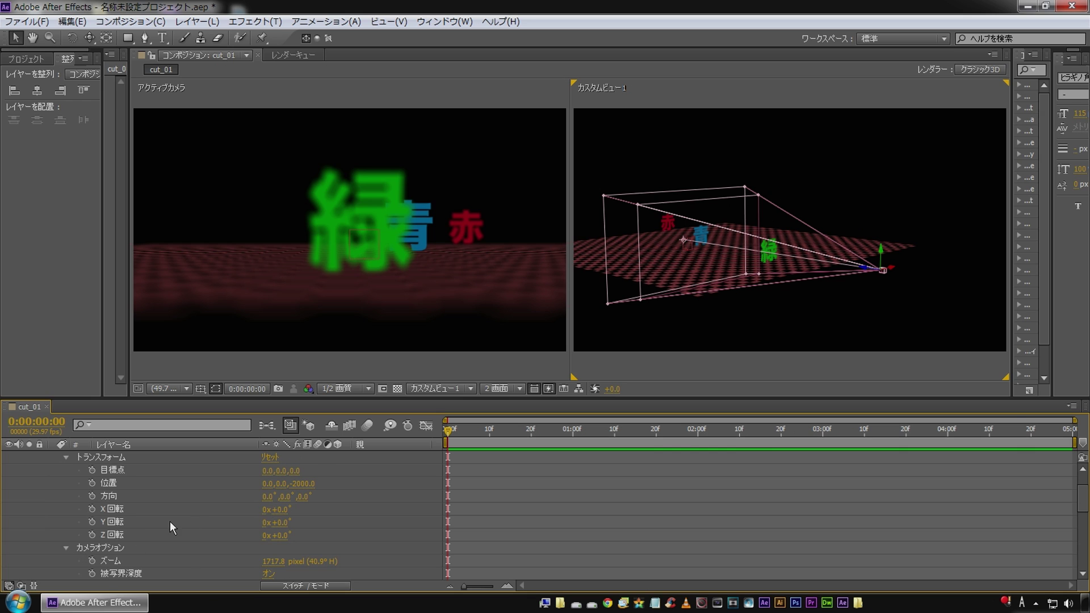
scroll(165, 530, "down", 1)
left_click(274, 548)
type("1000")
key("Return")
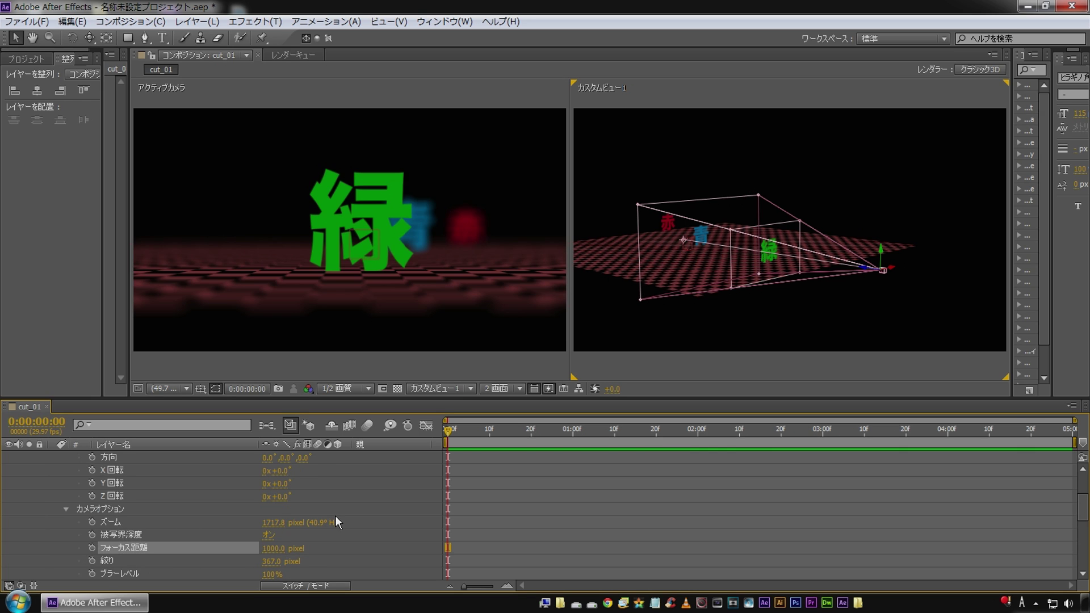
left_click(91, 547)
mouse_move(465, 424)
left_mouse_down()
mouse_move(814, 437)
mouse_move(619, 442)
mouse_move(711, 443)
left_mouse_up()
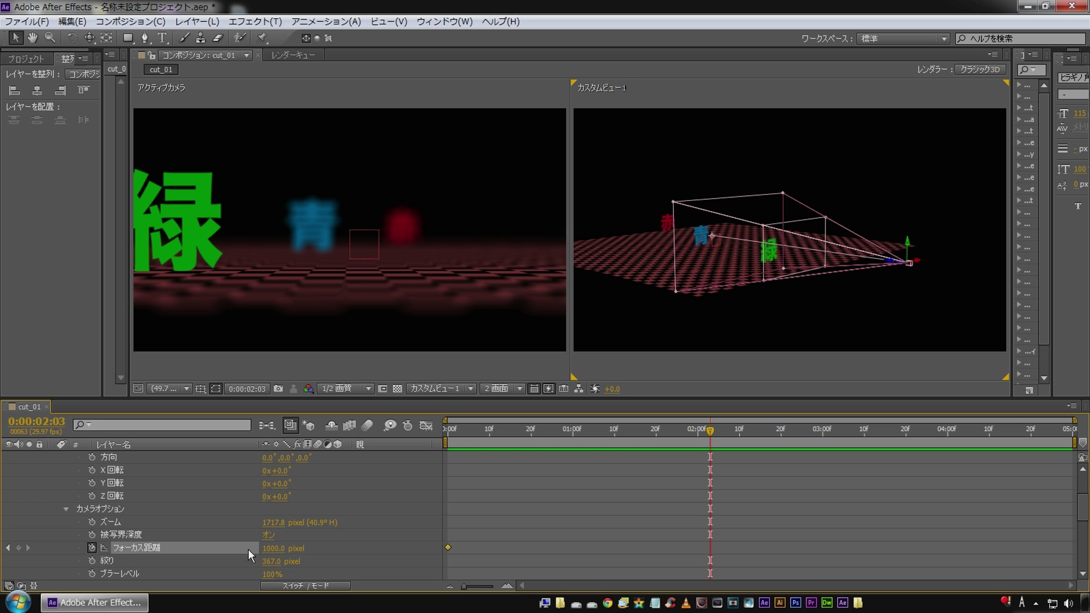
left_click(266, 548)
Keyframe Focus Distance at 3000 px at 2:03 with -2000, then return to frame 0
type("-2000")
key("Return")
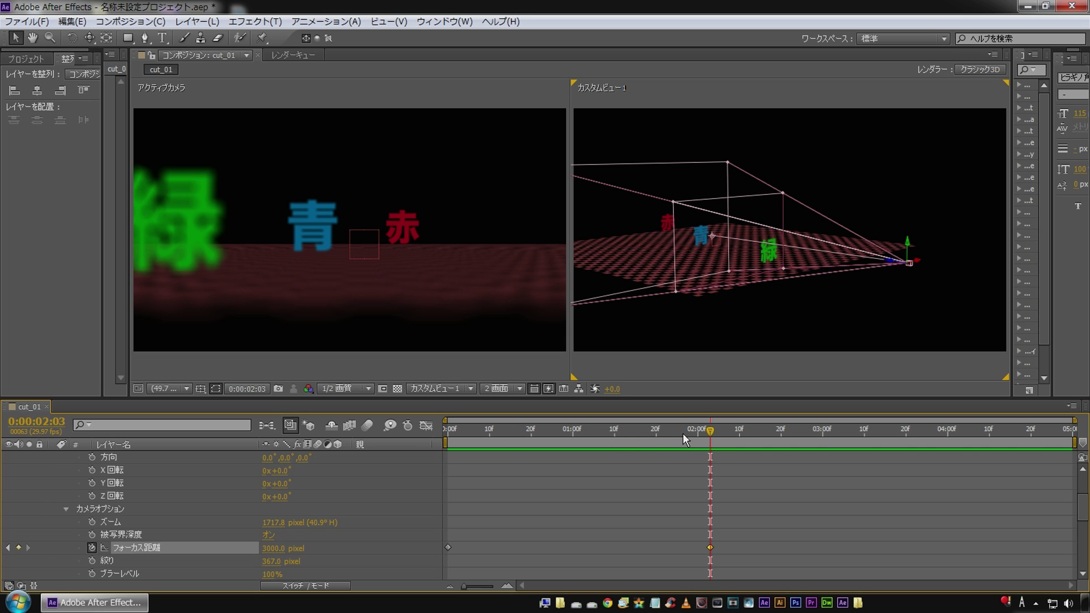
key("Home")
left_click(549, 481)
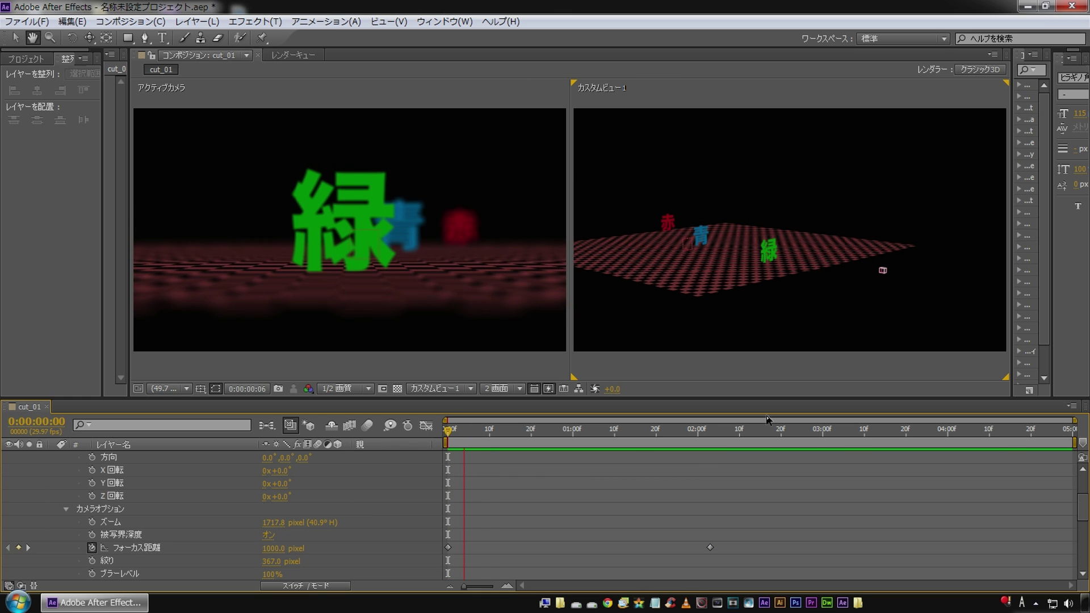